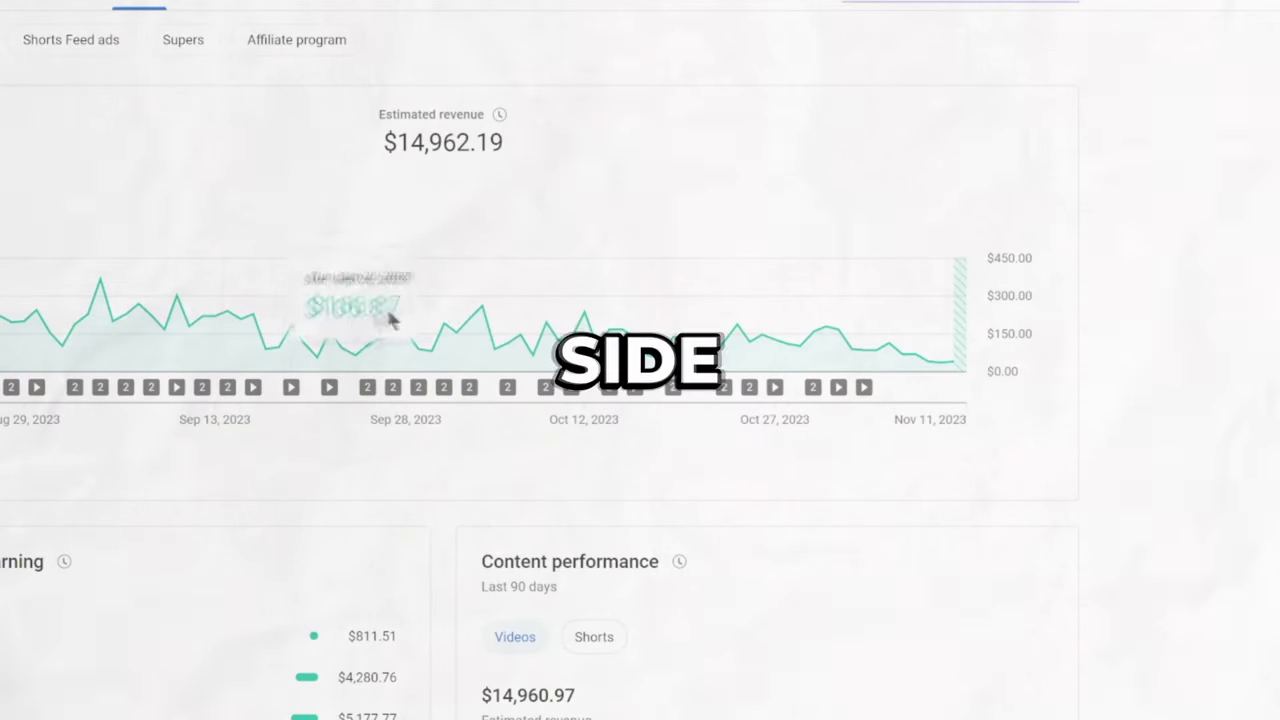
- Switch the YouTube Studio revenue date range from the last 90 days to the last 28 days
{"action": "left_click", "coordinate": [908, 12]}
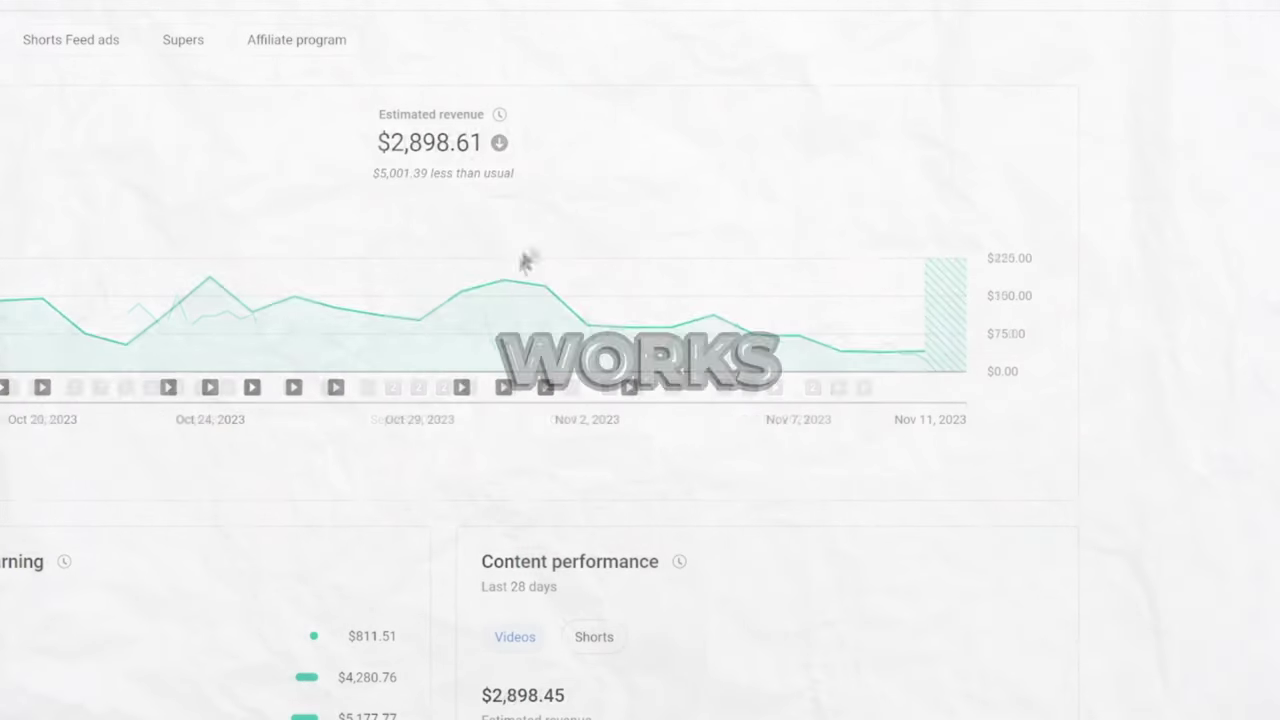
{"action": "mouse_move", "coordinate": [390, 320]}
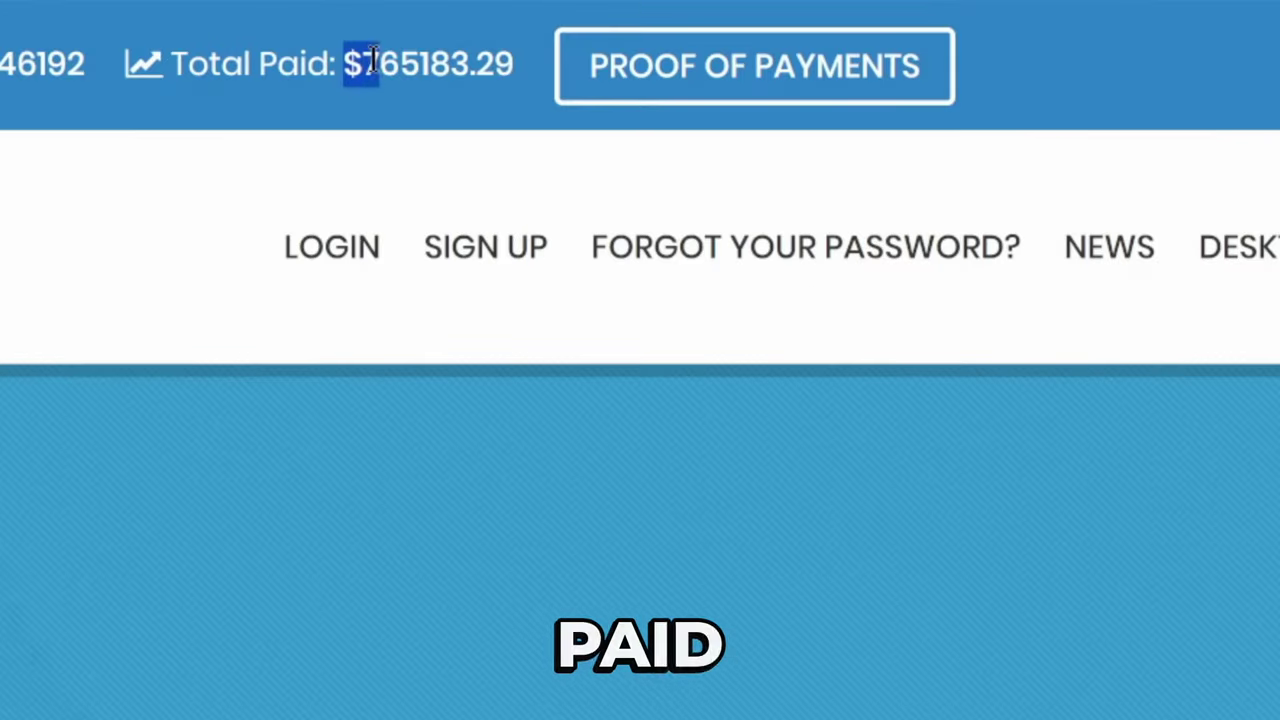
- Highlight File-Upload.com's Total Paid figure and a $1.79 payout, then scroll back up the payouts table
{"action": "left_click_drag", "start_coordinate": [373, 59], "coordinate": [398, 63]}
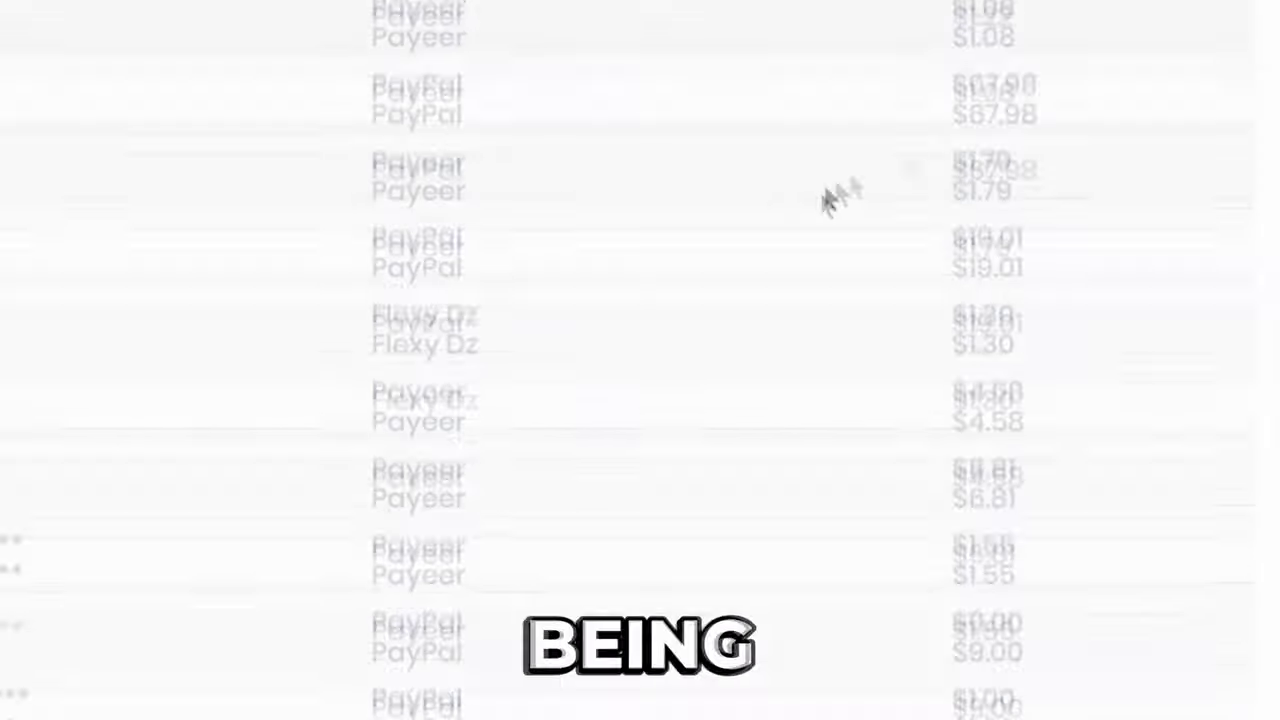
{"action": "double_click", "coordinate": [982, 160]}
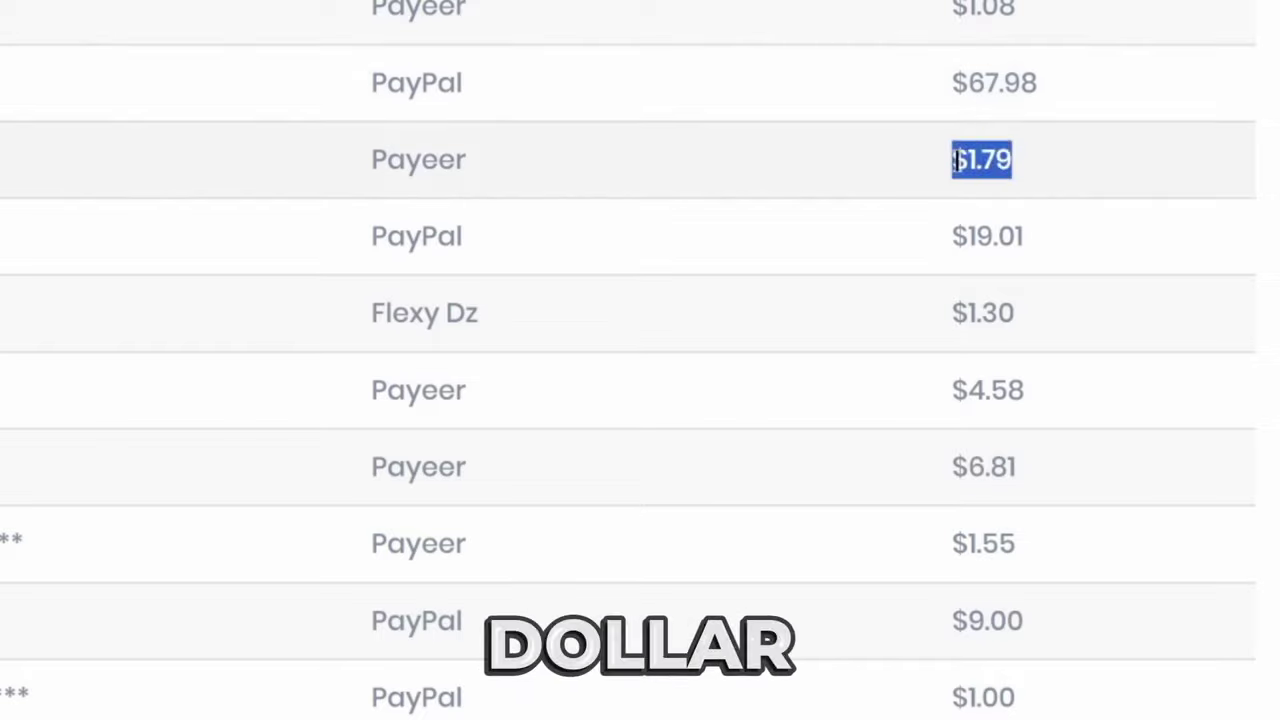
{"action": "left_click", "coordinate": [938, 88]}
{"action": "scroll", "coordinate": [586, 214], "scroll_direction": "up", "scroll_amount": 3}
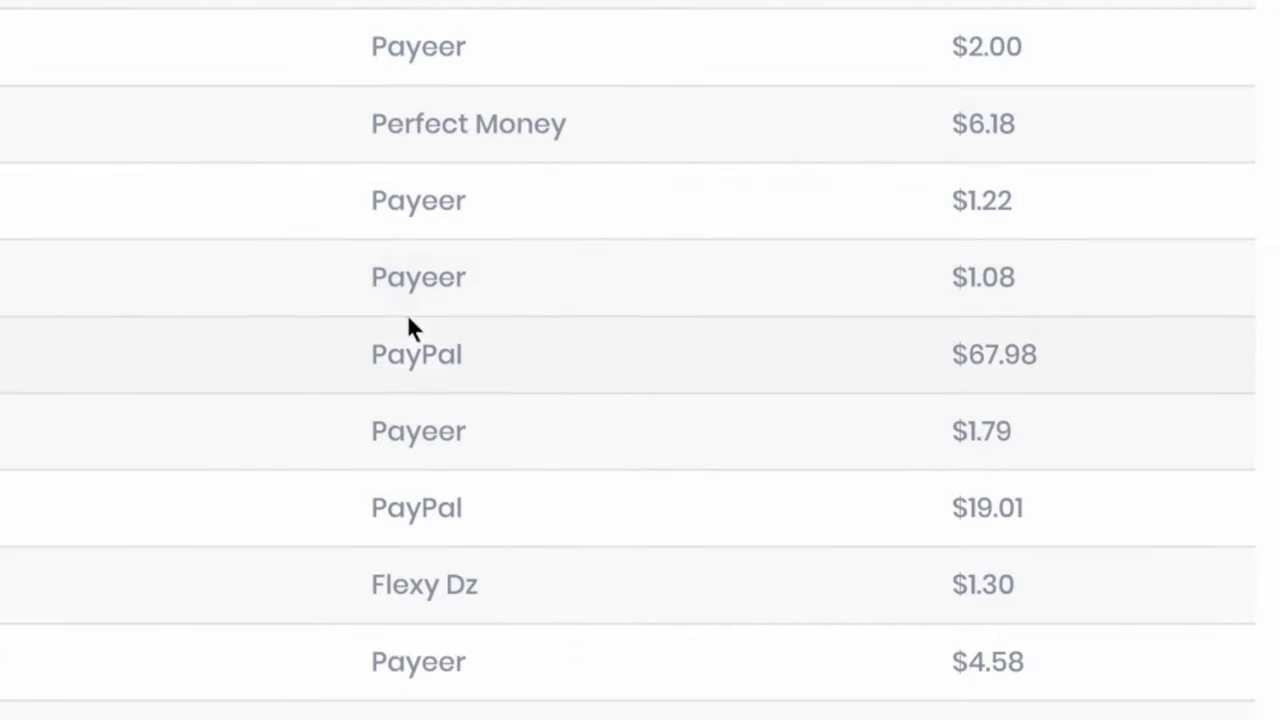
{"action": "scroll", "coordinate": [409, 331], "scroll_direction": "up", "scroll_amount": 3}
{"action": "scroll", "coordinate": [449, 425], "scroll_direction": "up", "scroll_amount": 2}
{"action": "scroll", "coordinate": [443, 409], "scroll_direction": "up", "scroll_amount": 3}
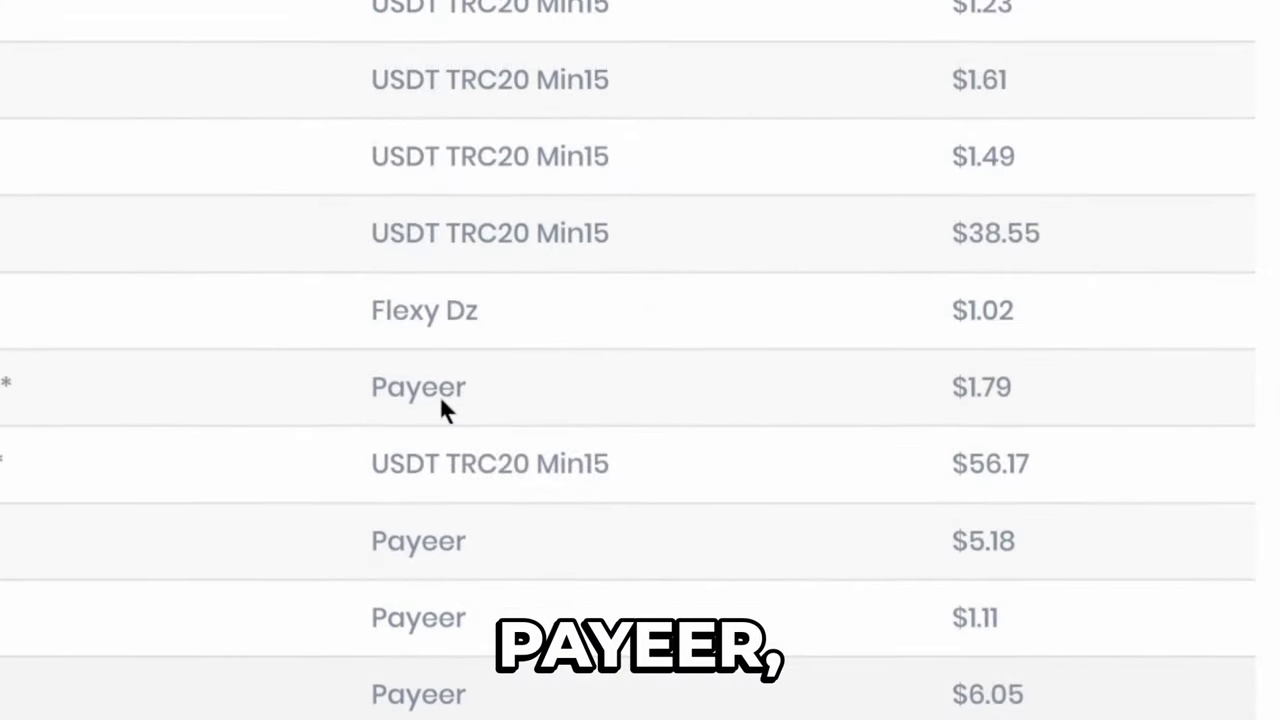
{"action": "scroll", "coordinate": [443, 409], "scroll_direction": "up", "scroll_amount": 5}
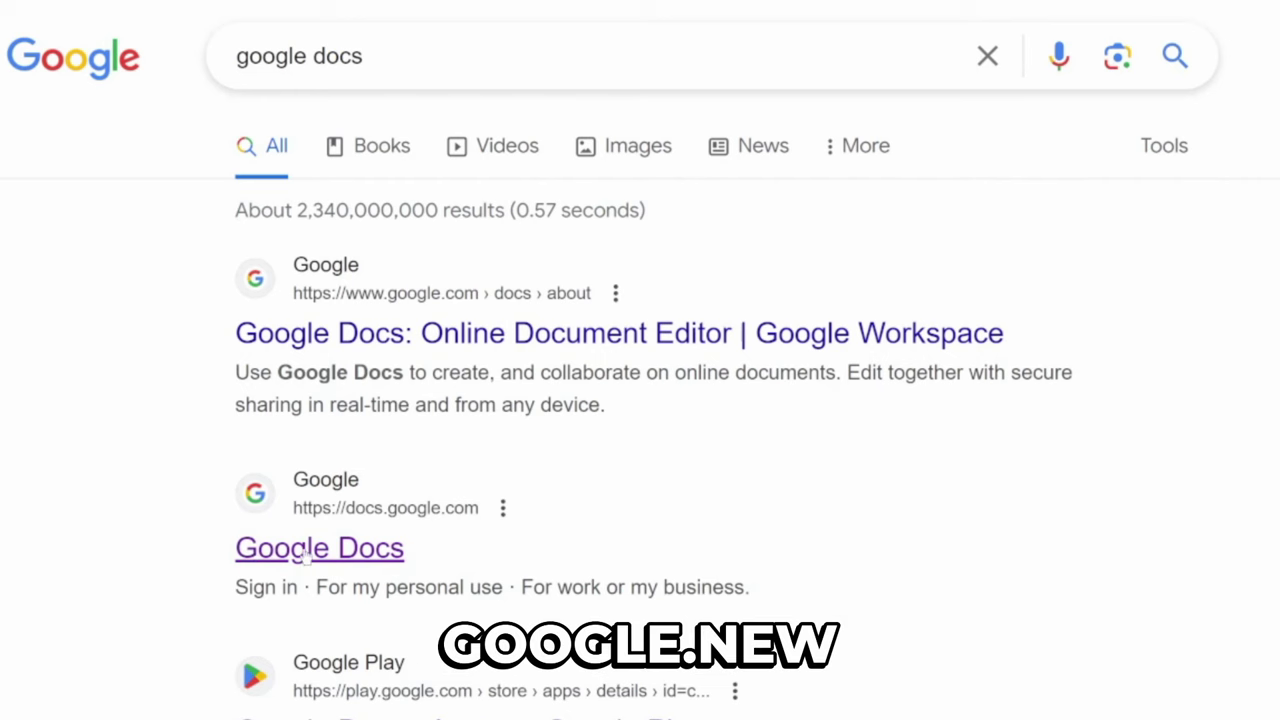
- Open Google Docs from the search results and create a blank document
{"action": "left_click", "coordinate": [308, 550]}
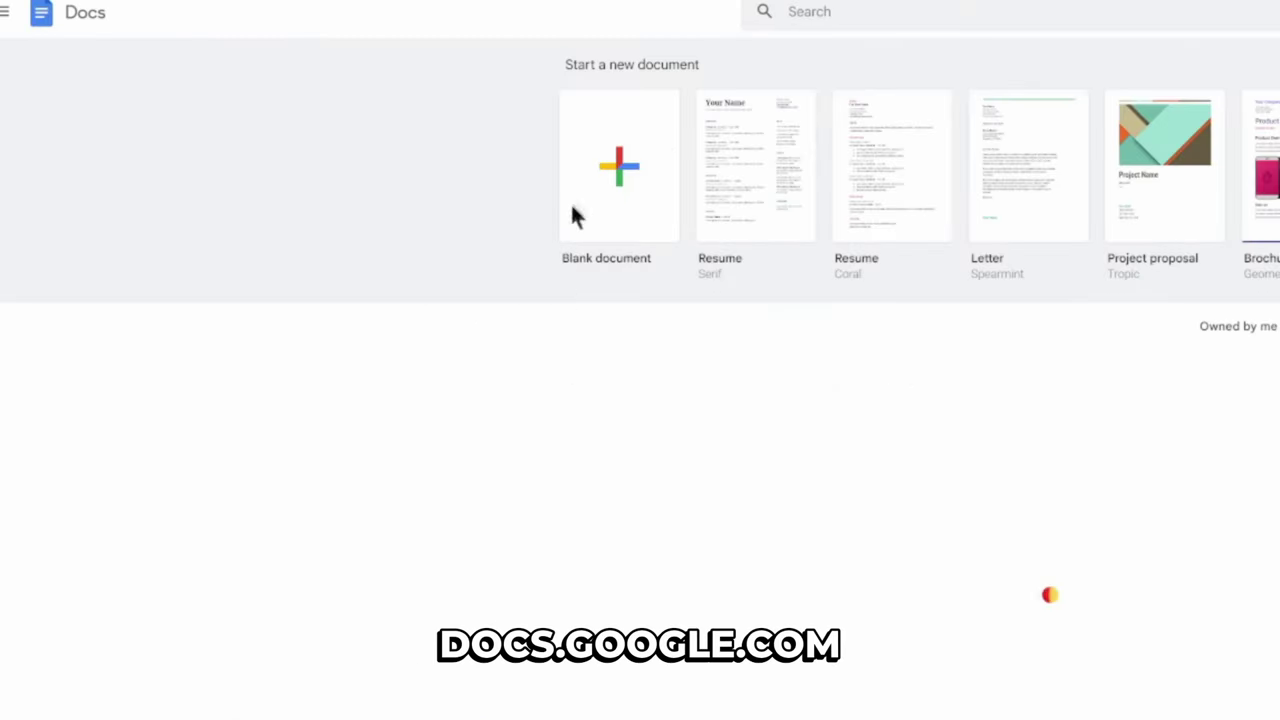
{"action": "left_click", "coordinate": [346, 160]}
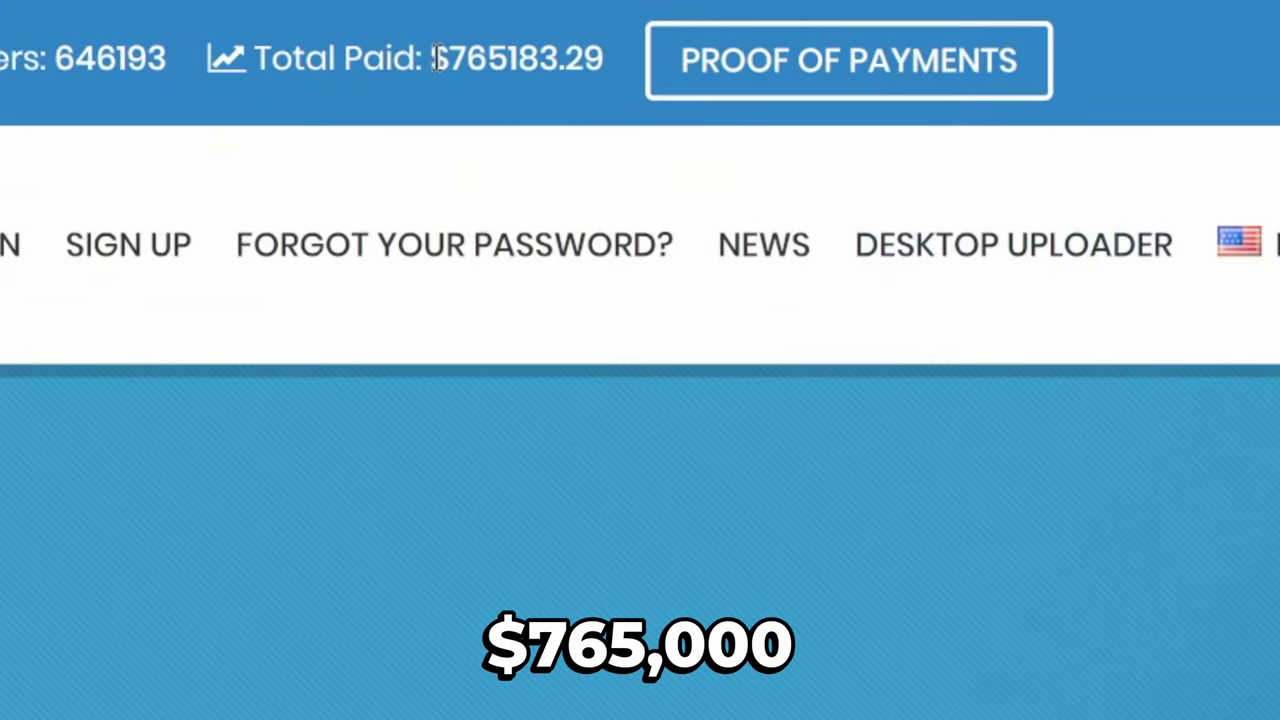
{"action": "left_click", "coordinate": [837, 80]}
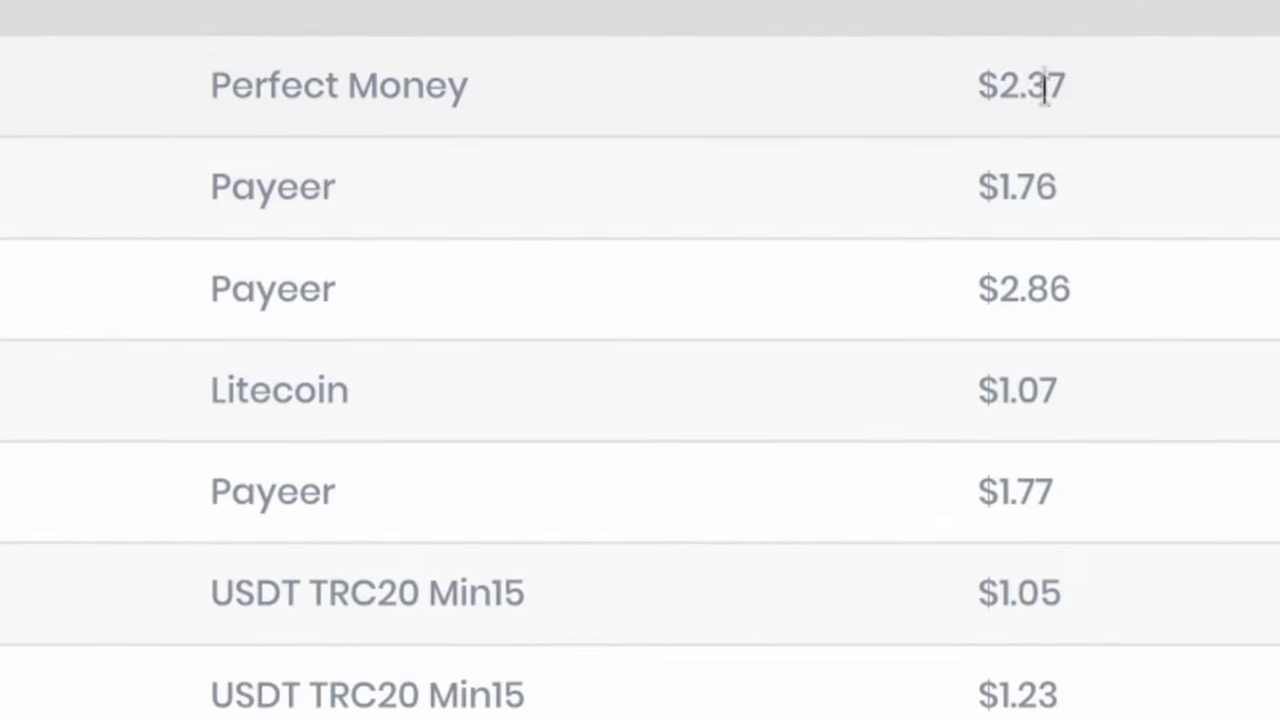
{"action": "scroll", "coordinate": [963, 280], "scroll_direction": "down", "scroll_amount": 5}
{"action": "scroll", "coordinate": [796, 40], "scroll_direction": "down", "scroll_amount": 5}
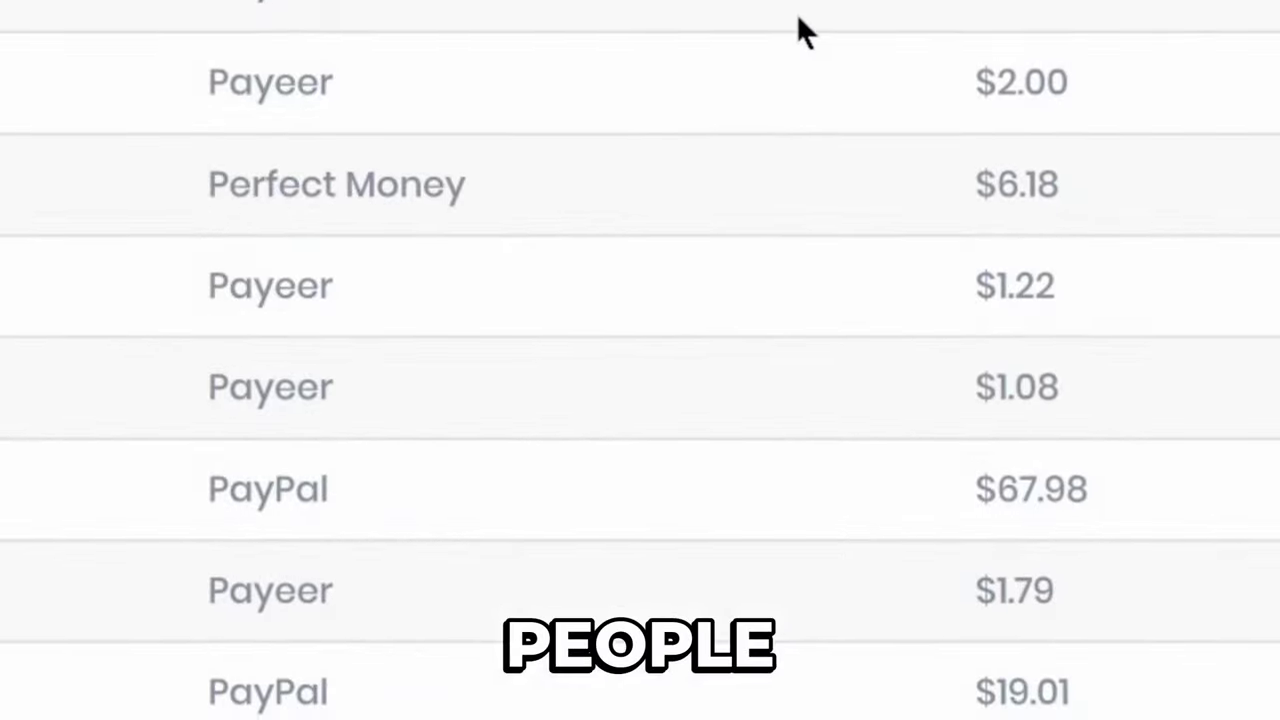
{"action": "scroll", "coordinate": [797, 14], "scroll_direction": "down", "scroll_amount": 5}
{"action": "scroll", "coordinate": [797, 14], "scroll_direction": "down", "scroll_amount": 5}
{"action": "scroll", "coordinate": [797, 14], "scroll_direction": "down", "scroll_amount": 5}
{"action": "scroll", "coordinate": [640, 360], "scroll_direction": "down", "scroll_amount": 5}
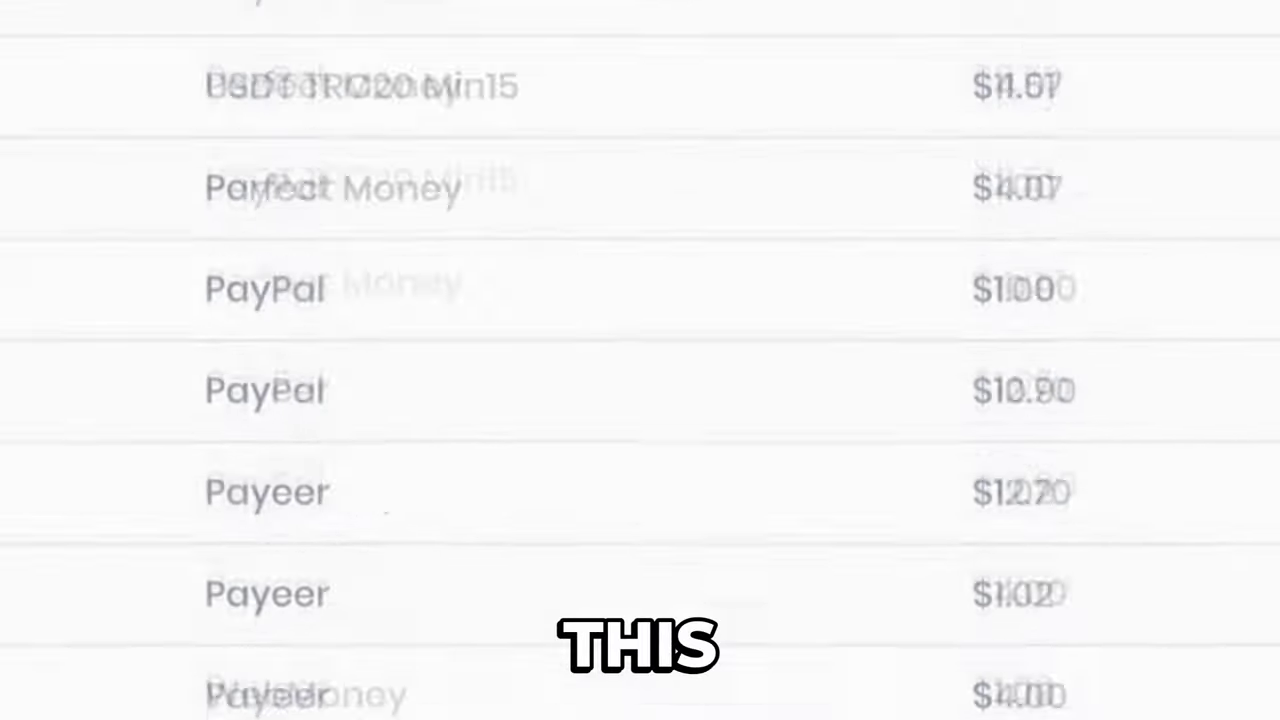
{"action": "scroll", "coordinate": [640, 360], "scroll_direction": "down", "scroll_amount": 5}
{"action": "scroll", "coordinate": [640, 360], "scroll_direction": "up", "scroll_amount": 10}
{"action": "scroll", "coordinate": [640, 360], "scroll_direction": "up", "scroll_amount": 10}
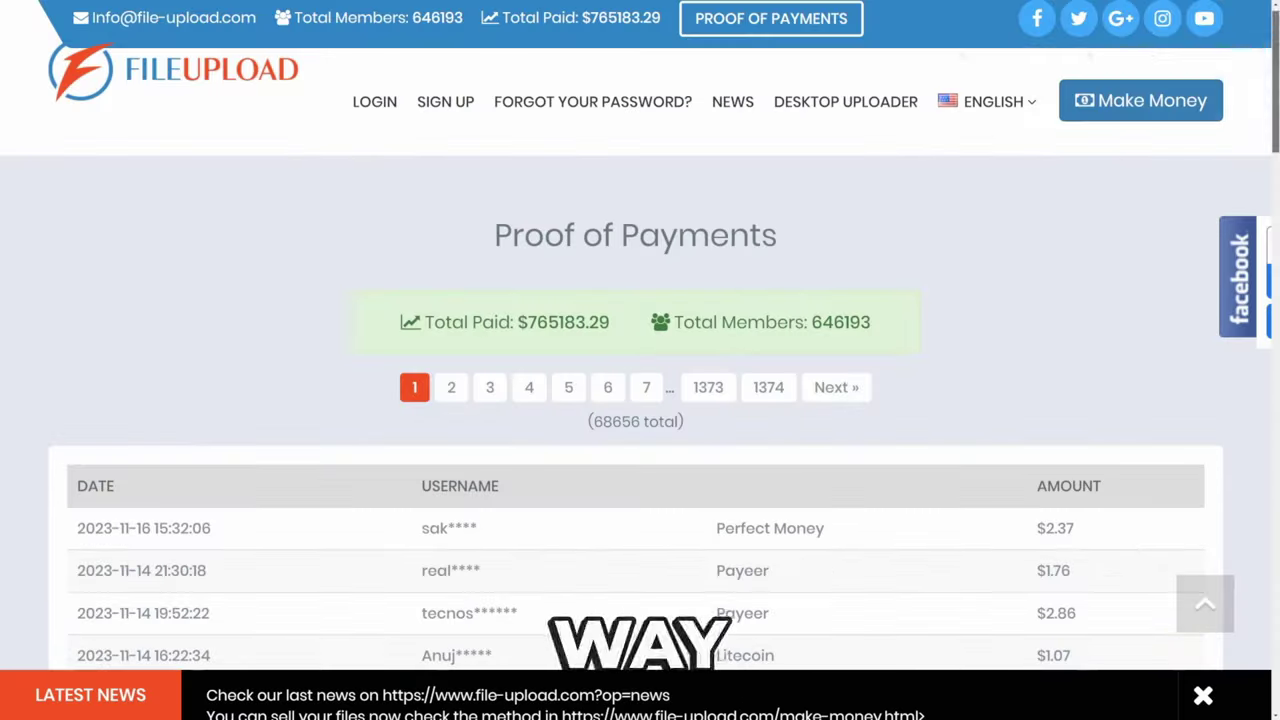
{"action": "left_click", "coordinate": [213, 68]}
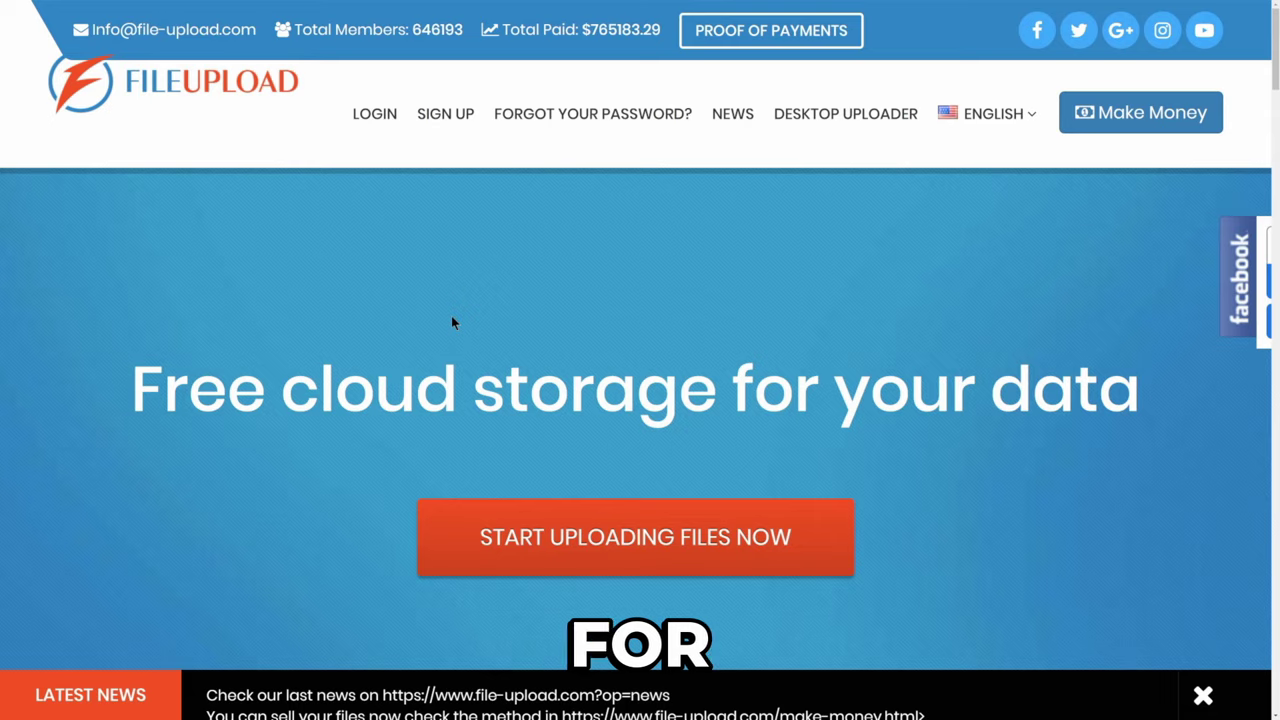
{"action": "scroll", "coordinate": [451, 322], "scroll_direction": "down", "scroll_amount": 1}
{"action": "scroll", "coordinate": [451, 320], "scroll_direction": "down", "scroll_amount": 1}
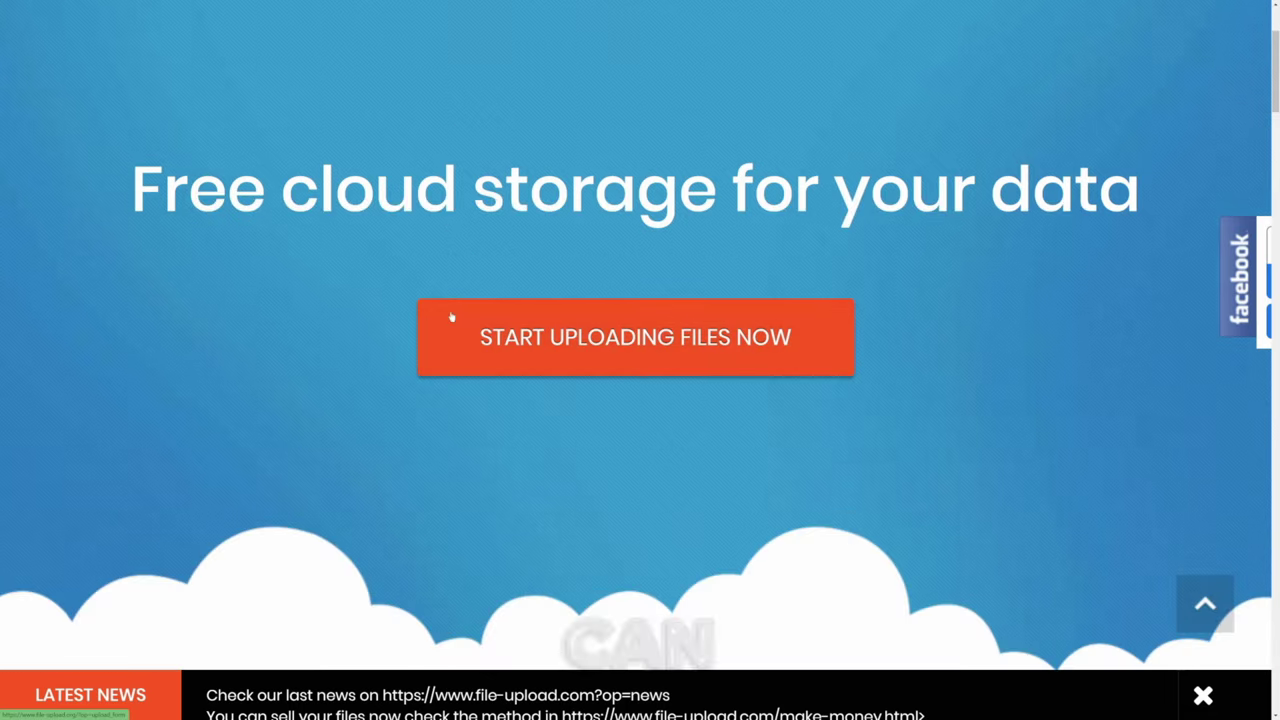
{"action": "scroll", "coordinate": [451, 318], "scroll_direction": "down", "scroll_amount": 2}
{"action": "scroll", "coordinate": [451, 318], "scroll_direction": "down", "scroll_amount": 1}
{"action": "scroll", "coordinate": [451, 318], "scroll_direction": "down", "scroll_amount": 2}
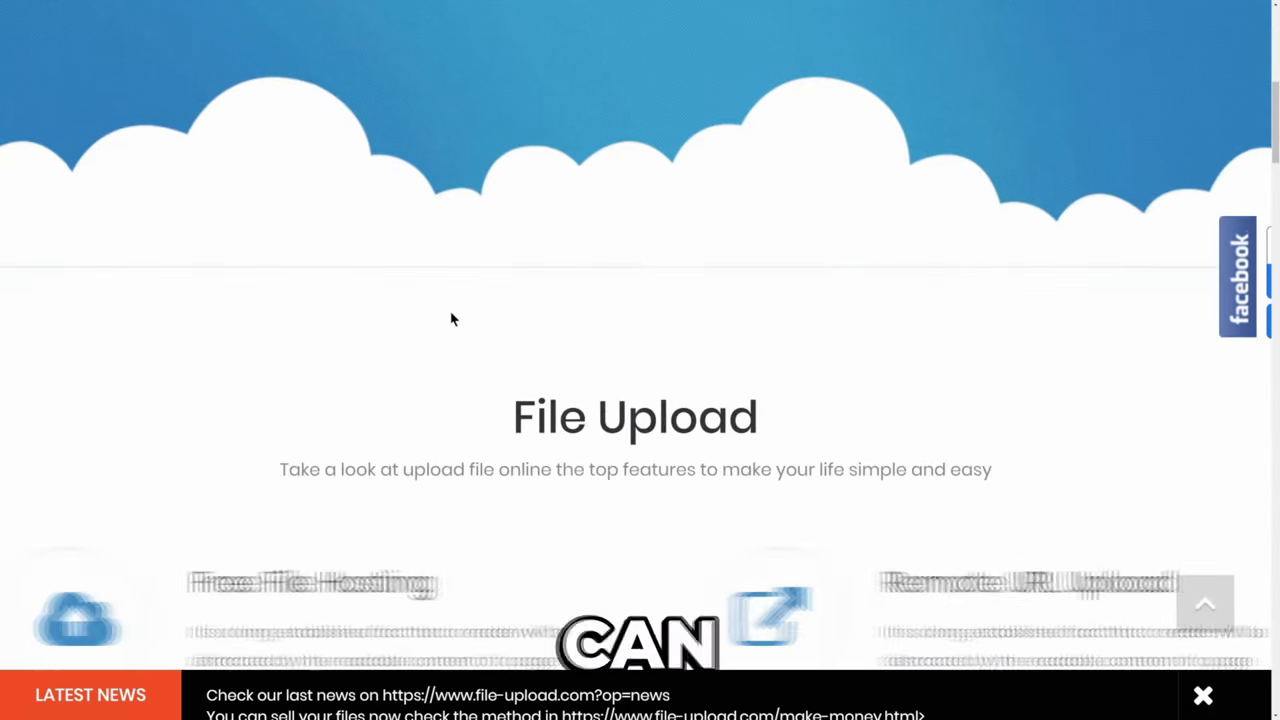
{"action": "scroll", "coordinate": [451, 318], "scroll_direction": "down", "scroll_amount": 2}
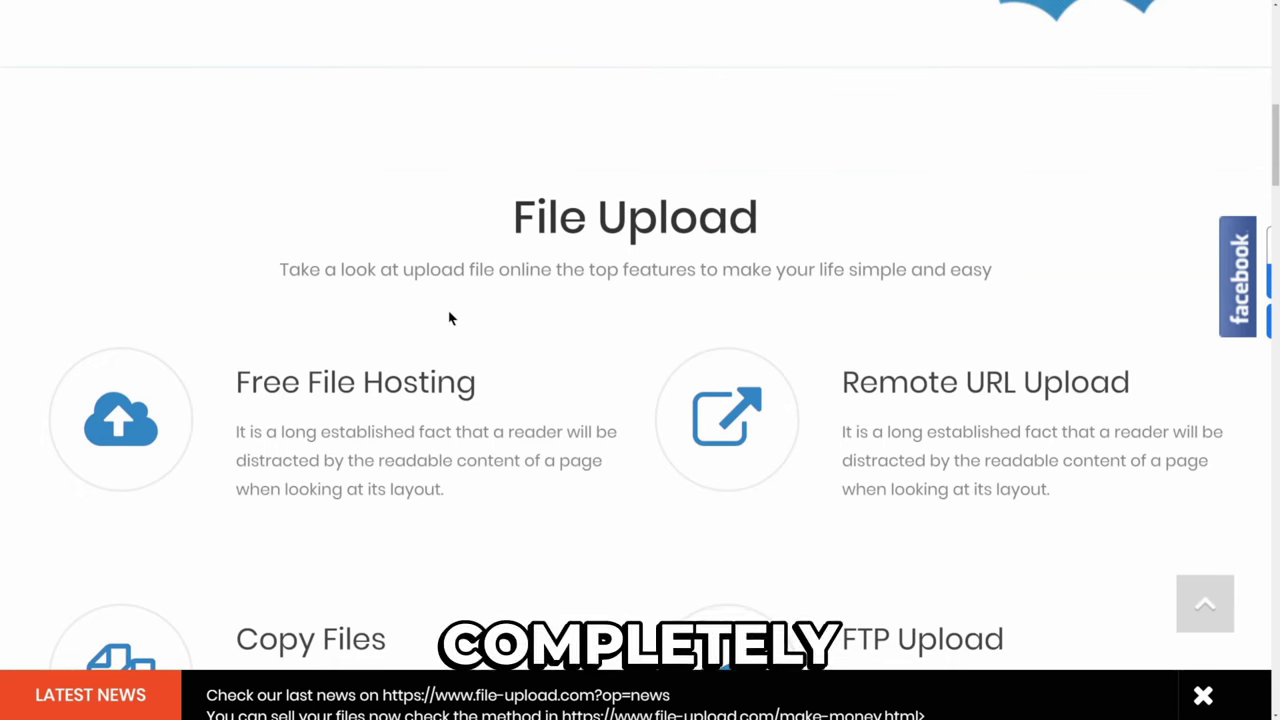
{"action": "scroll", "coordinate": [476, 323], "scroll_direction": "down", "scroll_amount": 1}
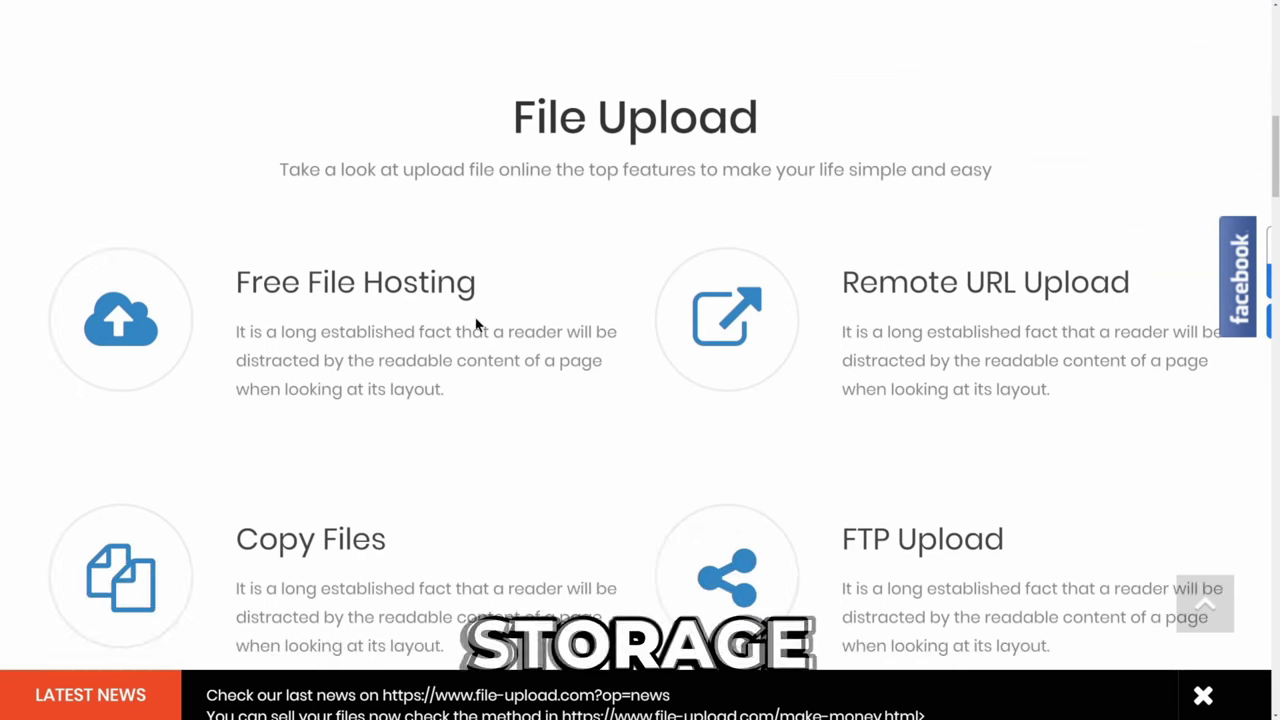
{"action": "scroll", "coordinate": [476, 323], "scroll_direction": "down", "scroll_amount": 1}
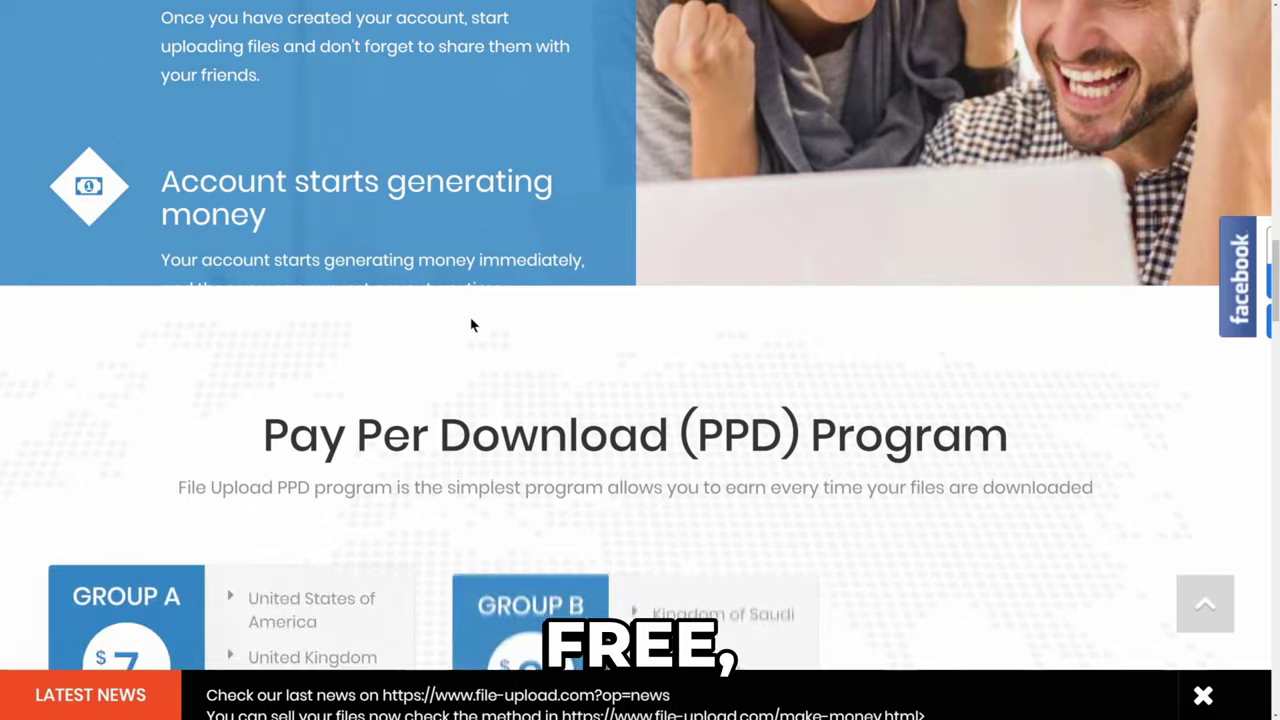
{"action": "scroll", "coordinate": [473, 325], "scroll_direction": "down", "scroll_amount": 2}
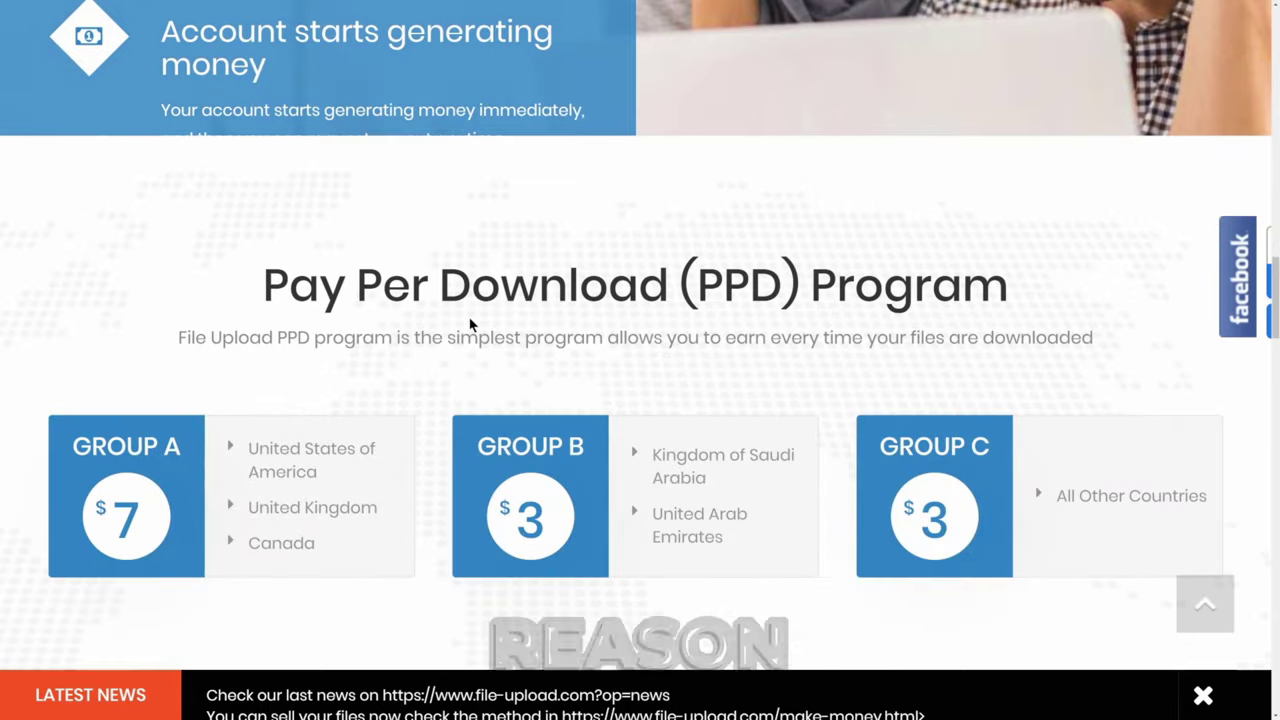
{"action": "scroll", "coordinate": [472, 322], "scroll_direction": "down", "scroll_amount": 1}
{"action": "scroll", "coordinate": [470, 330], "scroll_direction": "down", "scroll_amount": 3}
{"action": "scroll", "coordinate": [465, 335], "scroll_direction": "down", "scroll_amount": 2}
{"action": "scroll", "coordinate": [458, 343], "scroll_direction": "down", "scroll_amount": 2}
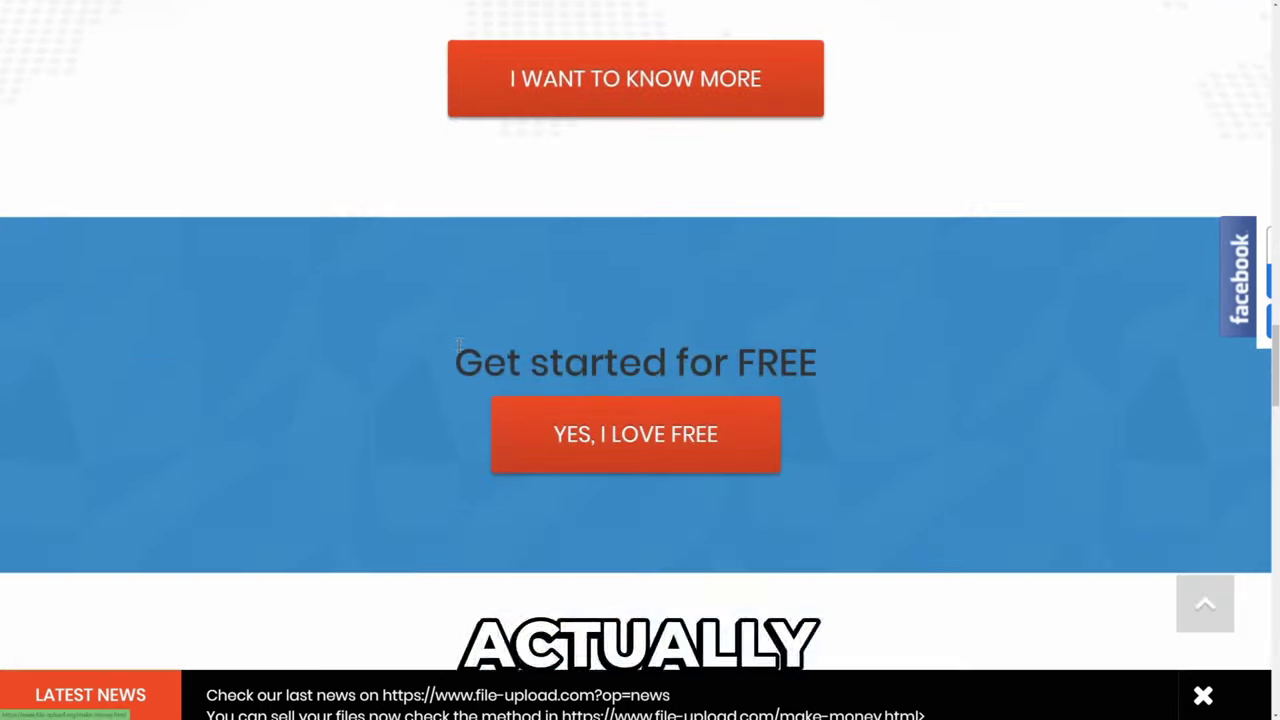
{"action": "scroll", "coordinate": [455, 350], "scroll_direction": "down", "scroll_amount": 1}
{"action": "scroll", "coordinate": [440, 380], "scroll_direction": "down", "scroll_amount": 2}
{"action": "scroll", "coordinate": [429, 394], "scroll_direction": "down", "scroll_amount": 2}
{"action": "scroll", "coordinate": [440, 397], "scroll_direction": "down", "scroll_amount": 2}
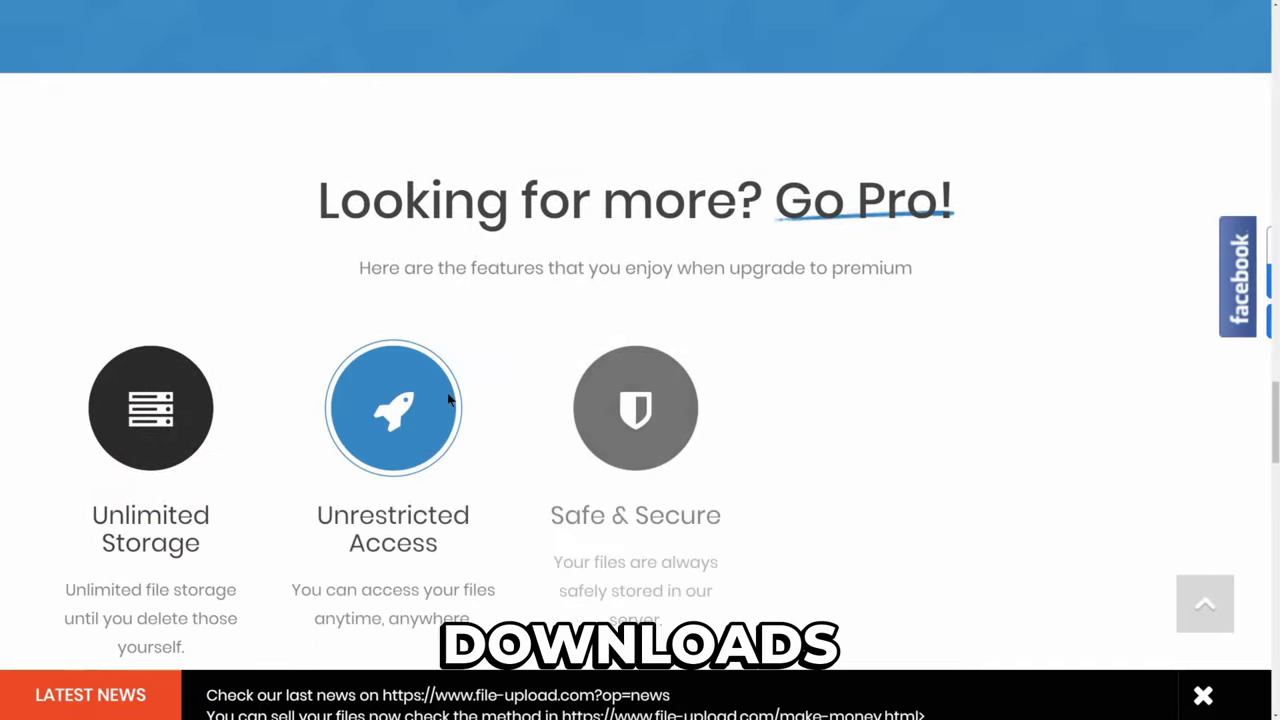
{"action": "scroll", "coordinate": [448, 400], "scroll_direction": "down", "scroll_amount": 2}
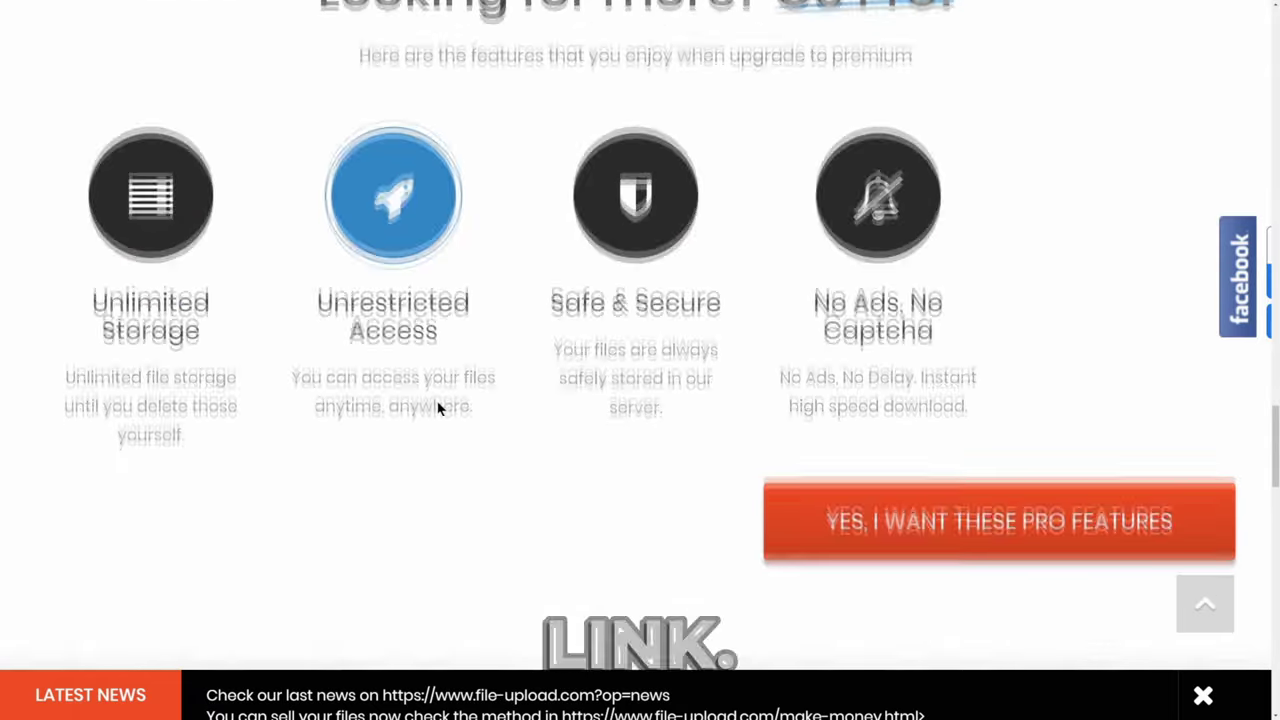
{"action": "scroll", "coordinate": [438, 408], "scroll_direction": "down", "scroll_amount": 1}
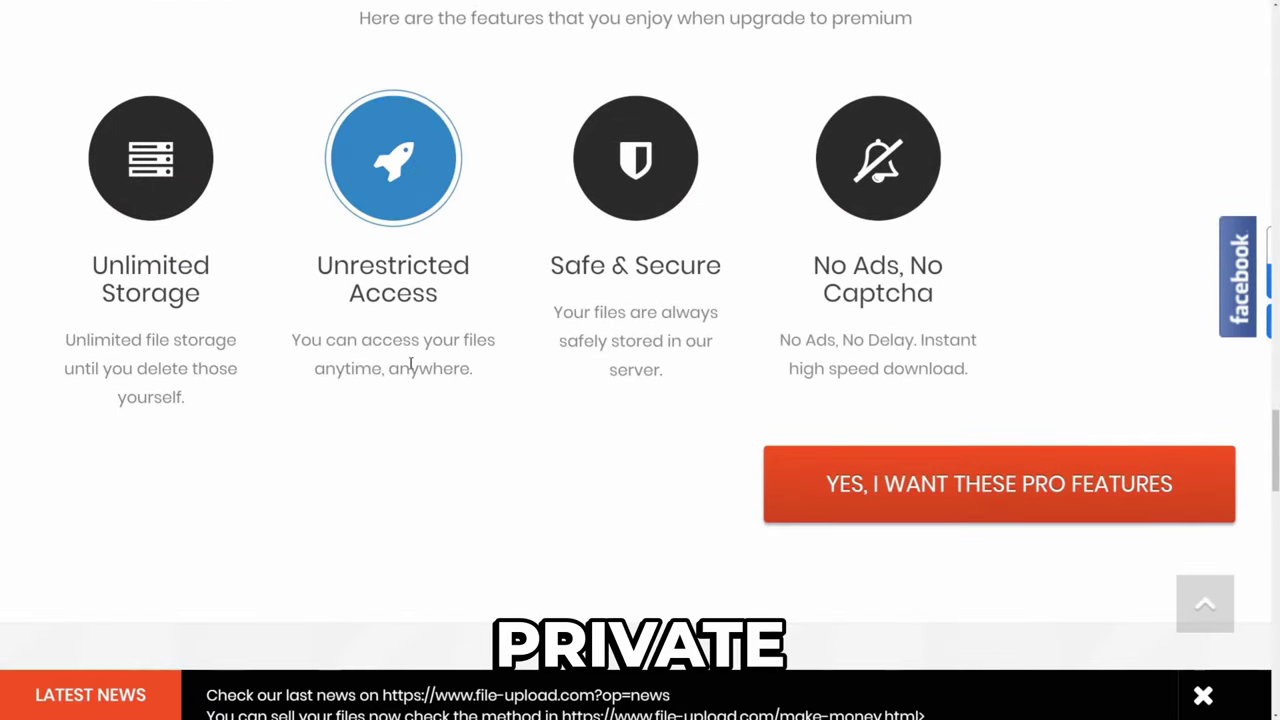
{"action": "scroll", "coordinate": [410, 363], "scroll_direction": "down", "scroll_amount": 2}
{"action": "scroll", "coordinate": [400, 390], "scroll_direction": "down", "scroll_amount": 2}
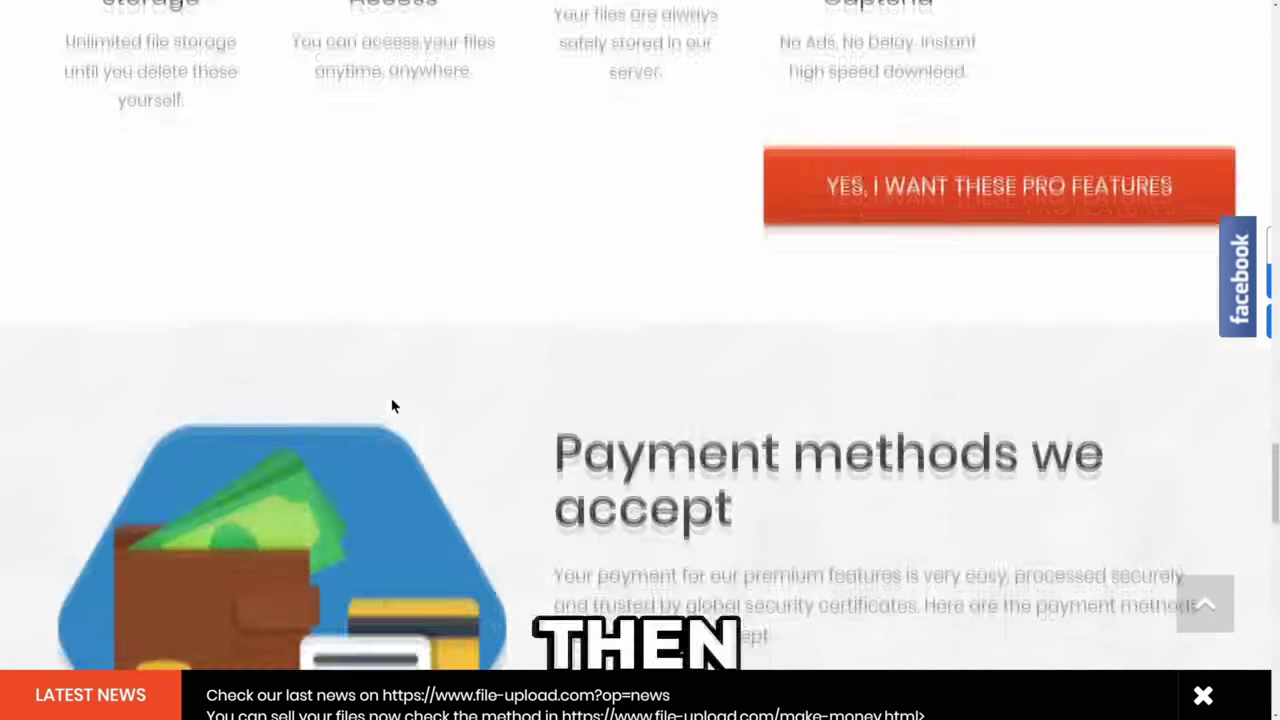
{"action": "scroll", "coordinate": [393, 406], "scroll_direction": "down", "scroll_amount": 3}
{"action": "scroll", "coordinate": [366, 430], "scroll_direction": "down", "scroll_amount": 2}
{"action": "scroll", "coordinate": [364, 430], "scroll_direction": "down", "scroll_amount": 3}
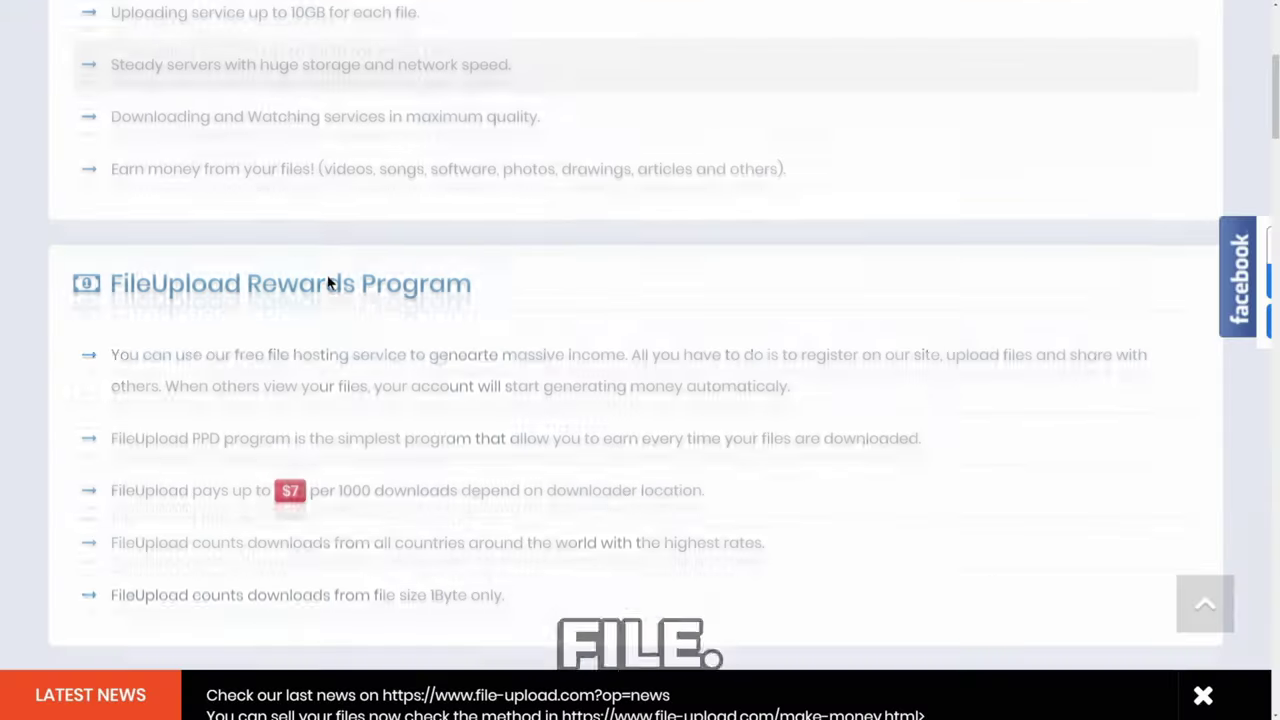
{"action": "scroll", "coordinate": [328, 283], "scroll_direction": "down", "scroll_amount": 2}
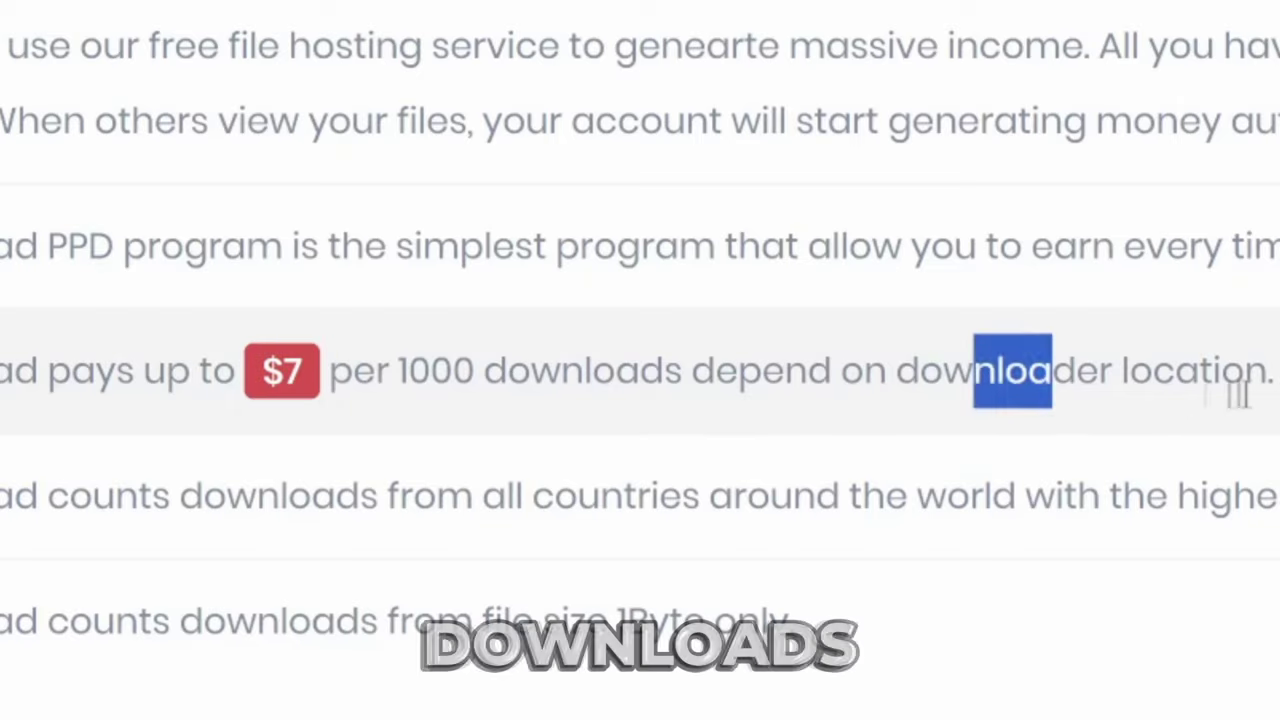
{"action": "scroll", "coordinate": [740, 311], "scroll_direction": "down", "scroll_amount": 2}
{"action": "scroll", "coordinate": [740, 311], "scroll_direction": "down", "scroll_amount": 2}
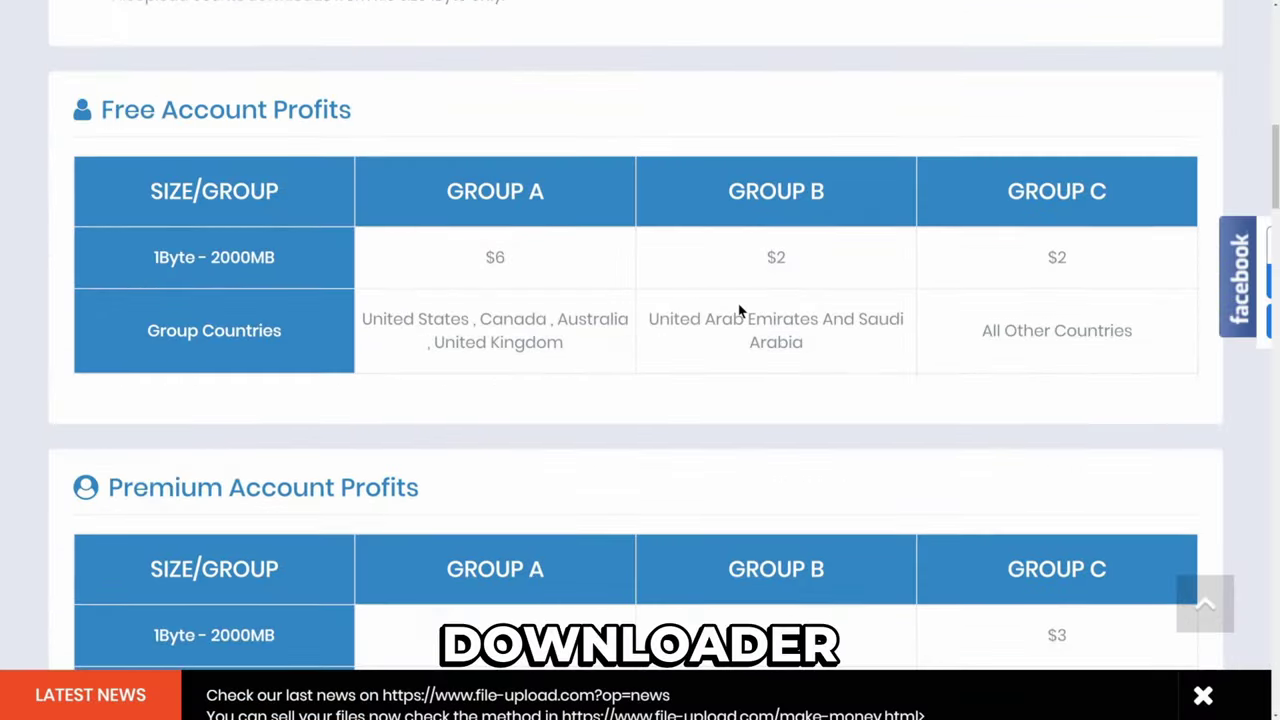
{"action": "scroll", "coordinate": [740, 311], "scroll_direction": "down", "scroll_amount": 2}
{"action": "scroll", "coordinate": [738, 310], "scroll_direction": "down", "scroll_amount": 2}
{"action": "scroll", "coordinate": [735, 309], "scroll_direction": "down", "scroll_amount": 1}
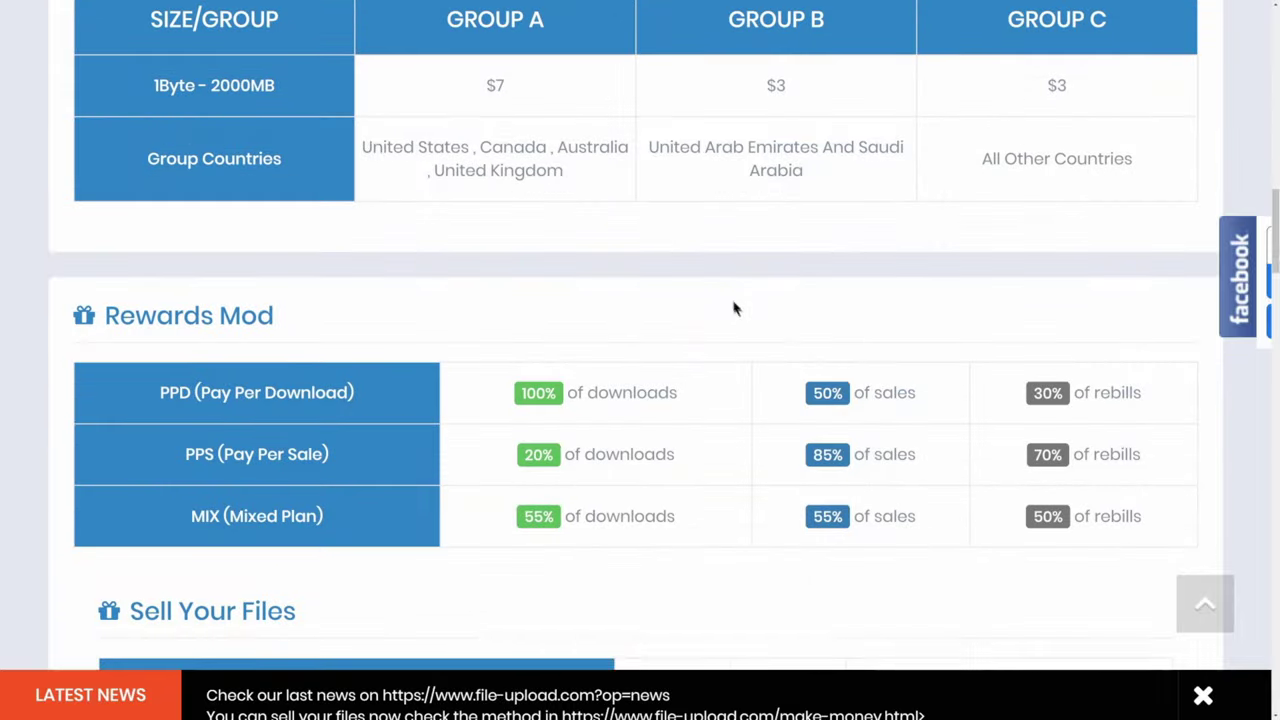
{"action": "scroll", "coordinate": [735, 307], "scroll_direction": "up", "scroll_amount": 2}
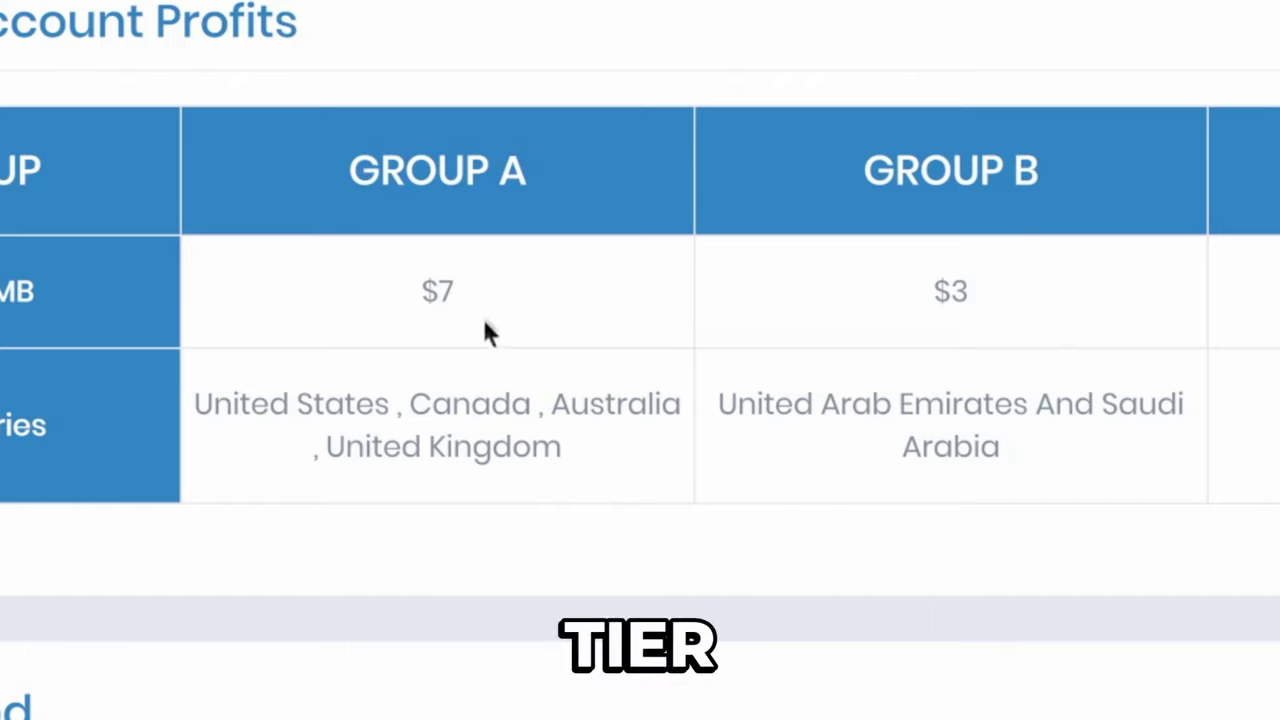
{"action": "left_click_drag", "start_coordinate": [488, 296], "coordinate": [397, 297]}
{"action": "left_click", "coordinate": [397, 297]}
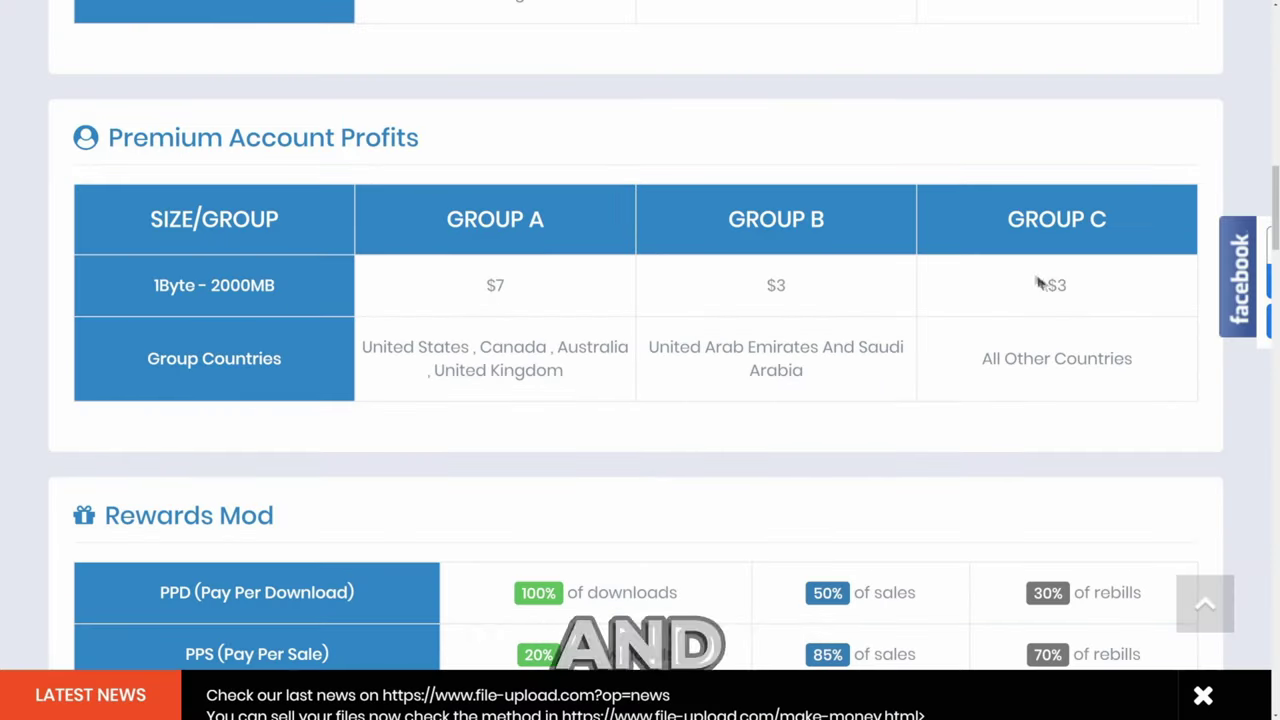
{"action": "scroll", "coordinate": [740, 346], "scroll_direction": "down", "scroll_amount": 2}
{"action": "scroll", "coordinate": [700, 347], "scroll_direction": "down", "scroll_amount": 1}
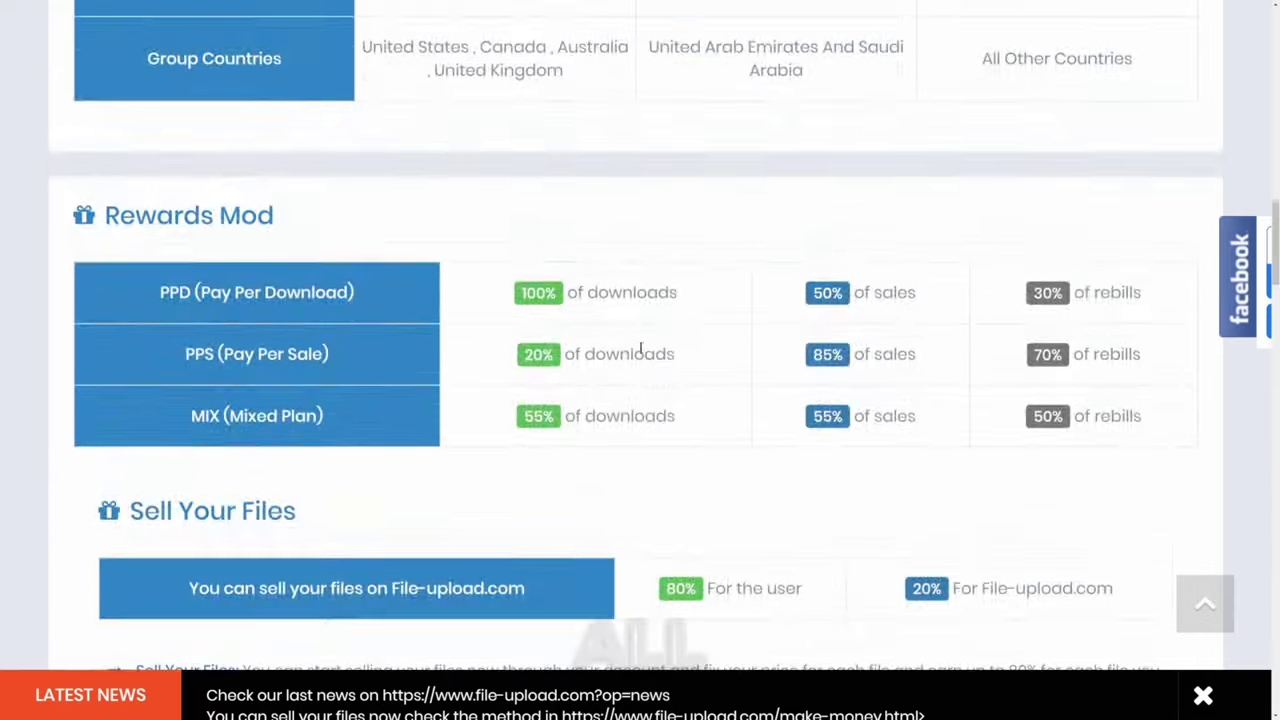
{"action": "scroll", "coordinate": [640, 349], "scroll_direction": "down", "scroll_amount": 2}
{"action": "scroll", "coordinate": [635, 349], "scroll_direction": "up", "scroll_amount": 2}
{"action": "scroll", "coordinate": [630, 338], "scroll_direction": "up", "scroll_amount": 4}
{"action": "scroll", "coordinate": [628, 337], "scroll_direction": "up", "scroll_amount": 2}
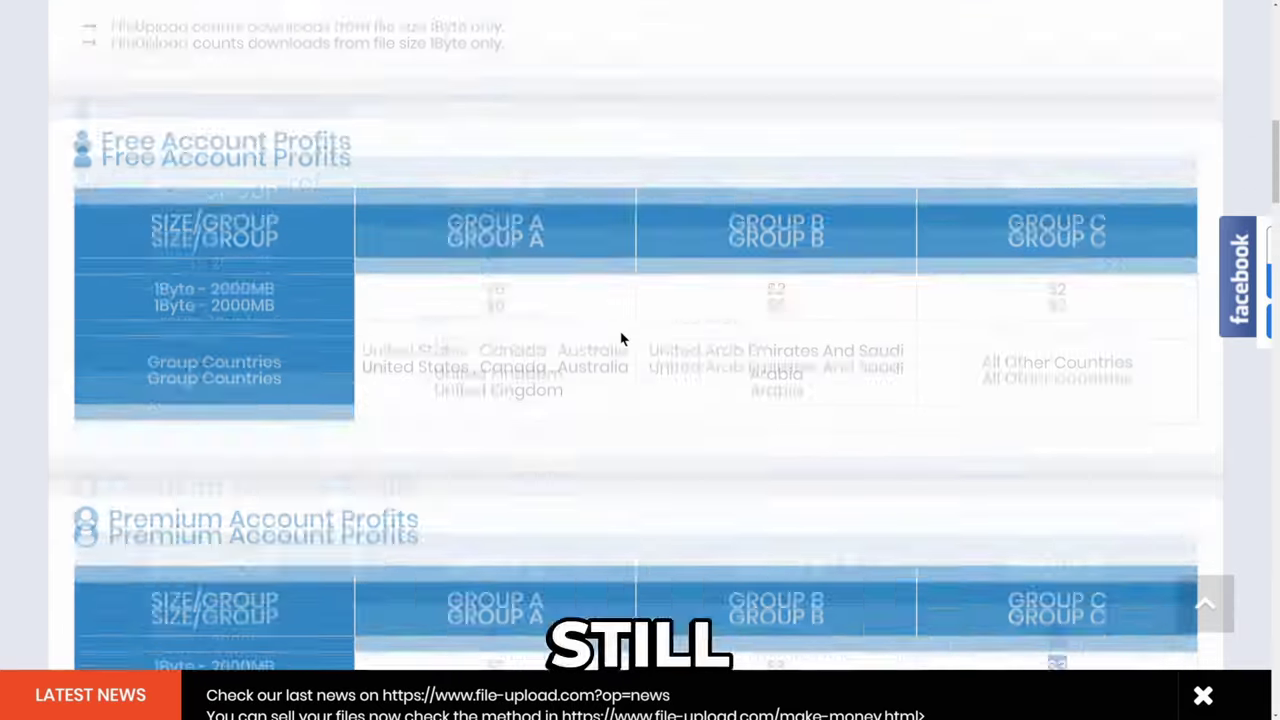
{"action": "scroll", "coordinate": [615, 334], "scroll_direction": "up", "scroll_amount": 2}
{"action": "scroll", "coordinate": [600, 310], "scroll_direction": "up", "scroll_amount": 3}
{"action": "scroll", "coordinate": [591, 292], "scroll_direction": "up", "scroll_amount": 3}
{"action": "scroll", "coordinate": [591, 289], "scroll_direction": "up", "scroll_amount": 2}
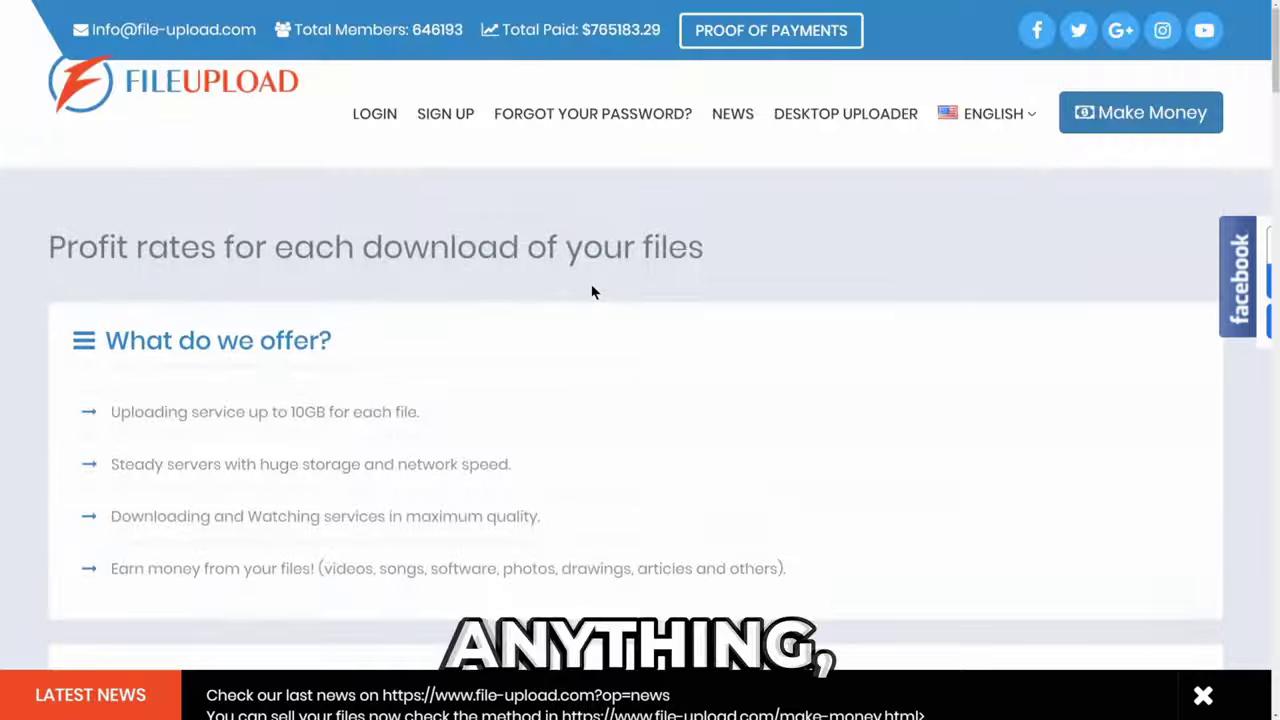
{"action": "scroll", "coordinate": [591, 290], "scroll_direction": "down", "scroll_amount": 1}
{"action": "scroll", "coordinate": [585, 293], "scroll_direction": "down", "scroll_amount": 2}
{"action": "scroll", "coordinate": [577, 300], "scroll_direction": "down", "scroll_amount": 3}
{"action": "scroll", "coordinate": [576, 314], "scroll_direction": "down", "scroll_amount": 3}
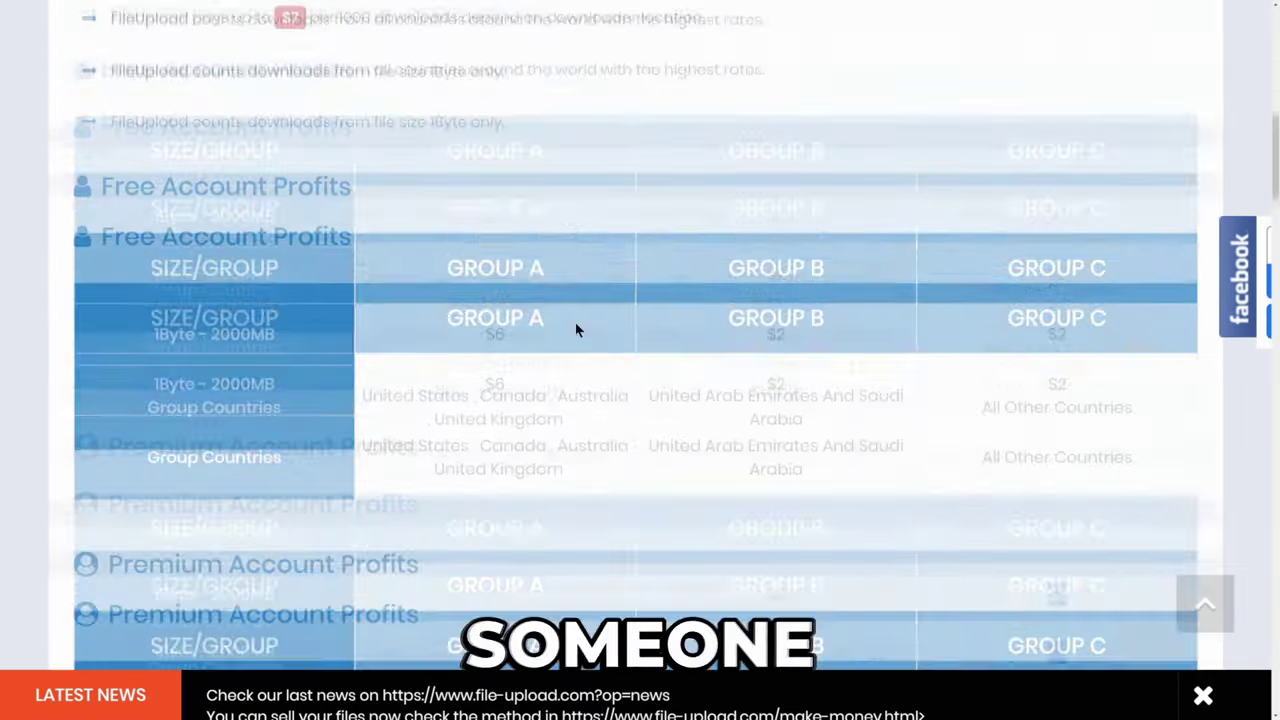
{"action": "scroll", "coordinate": [577, 325], "scroll_direction": "down", "scroll_amount": 5}
{"action": "scroll", "coordinate": [580, 335], "scroll_direction": "down", "scroll_amount": 3}
{"action": "scroll", "coordinate": [583, 340], "scroll_direction": "down", "scroll_amount": 3}
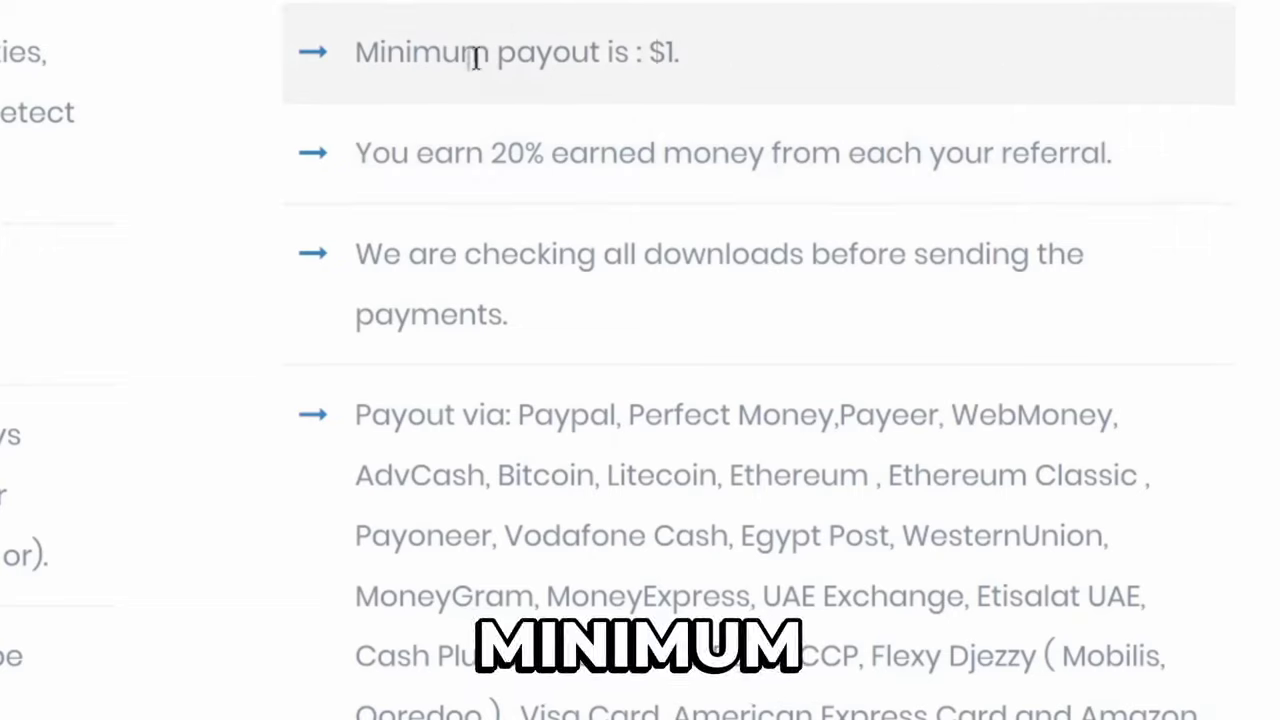
{"action": "left_click_drag", "start_coordinate": [490, 55], "coordinate": [787, 66]}
{"action": "left_click", "coordinate": [787, 57]}
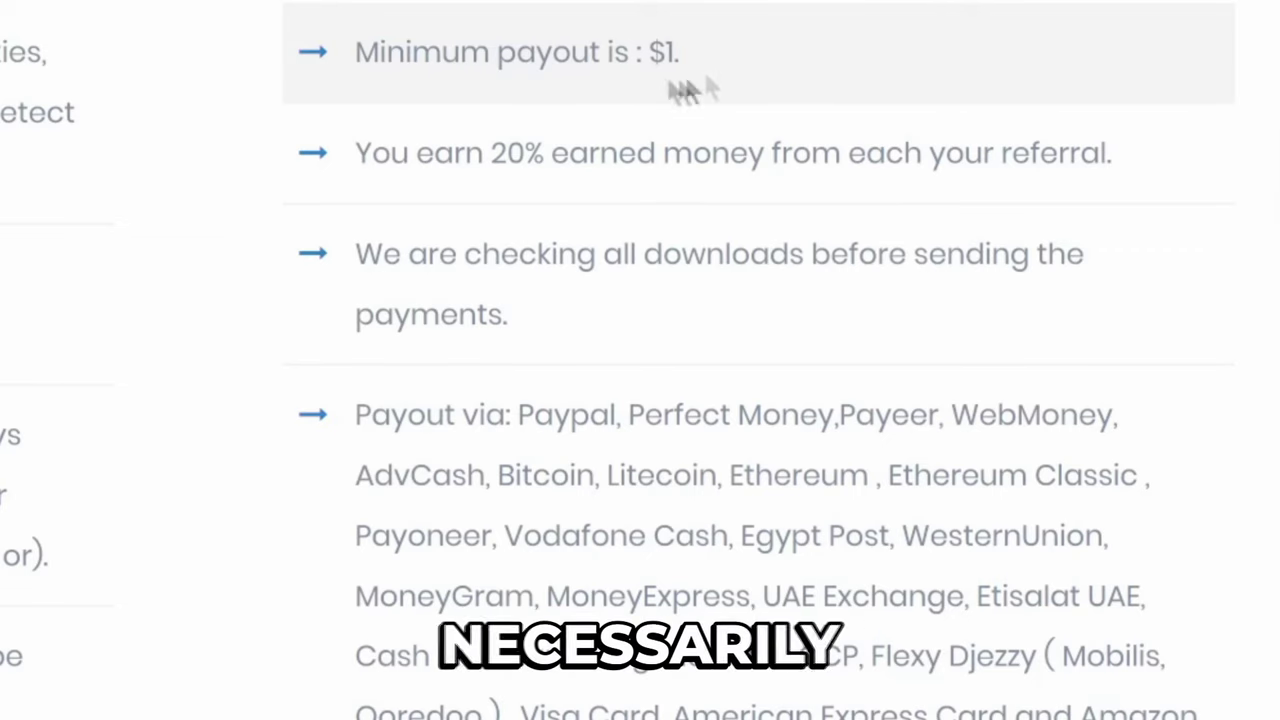
{"action": "scroll", "coordinate": [665, 83], "scroll_direction": "down", "scroll_amount": 2}
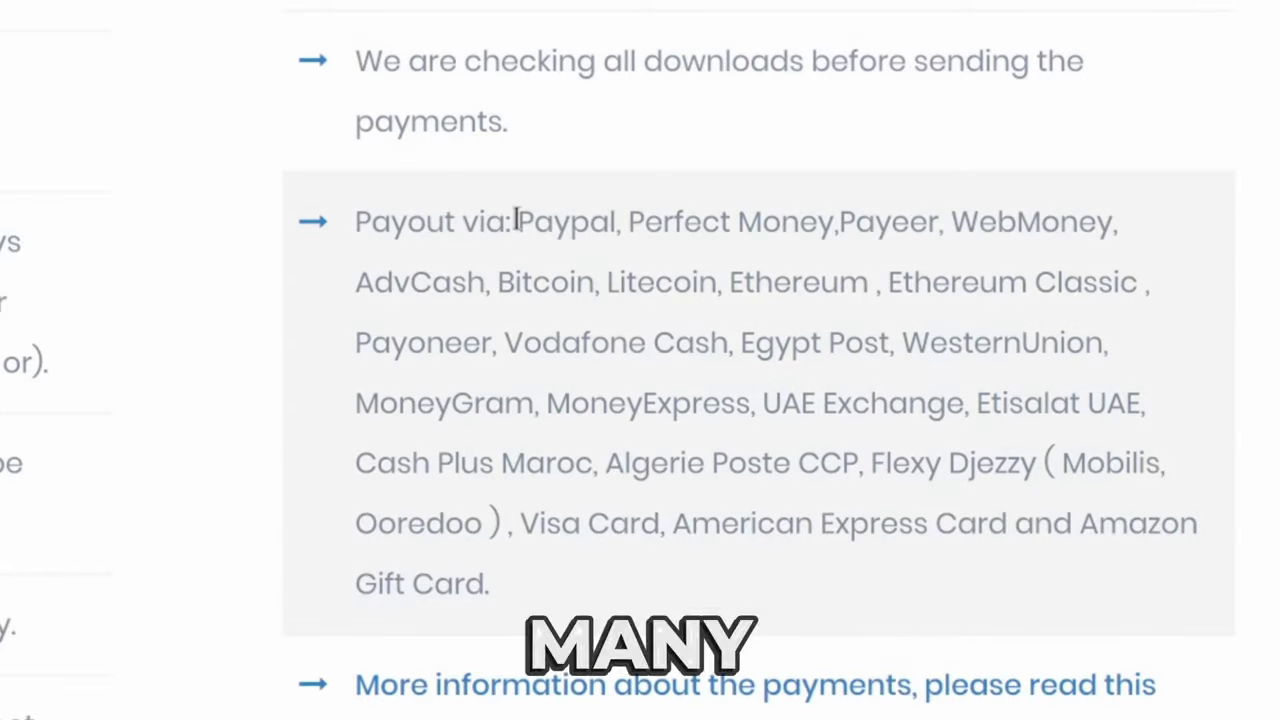
{"action": "left_click_drag", "start_coordinate": [515, 220], "coordinate": [1044, 222]}
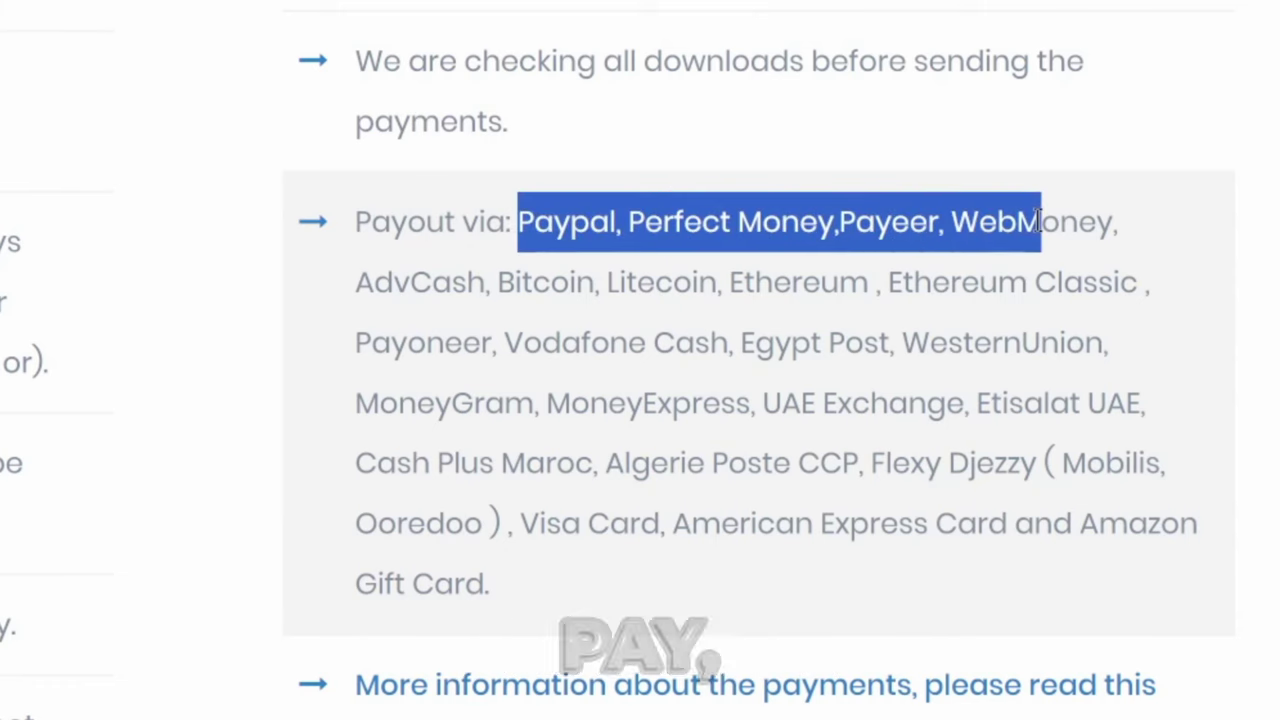
{"action": "left_click", "coordinate": [860, 238]}
{"action": "left_click_drag", "start_coordinate": [370, 283], "coordinate": [578, 283]}
{"action": "left_click", "coordinate": [583, 281]}
{"action": "left_click_drag", "start_coordinate": [430, 283], "coordinate": [931, 283]}
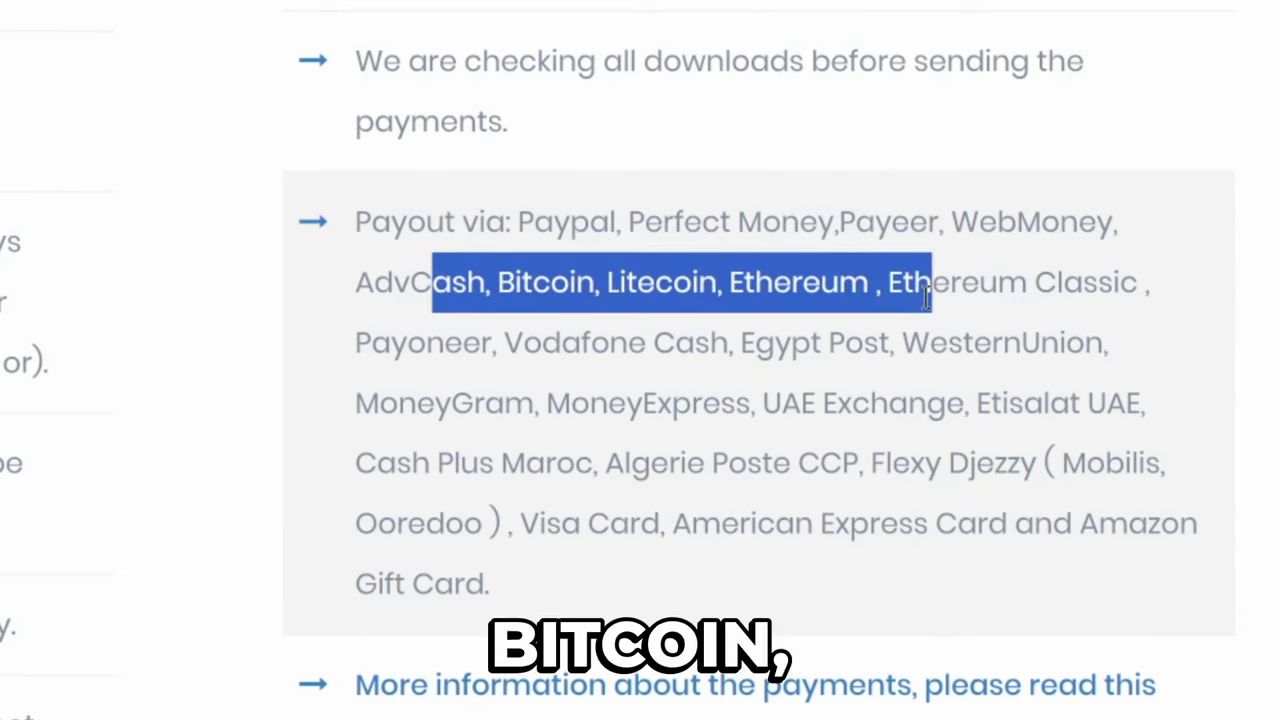
{"action": "left_click", "coordinate": [644, 265]}
{"action": "left_click_drag", "start_coordinate": [357, 282], "coordinate": [755, 520]}
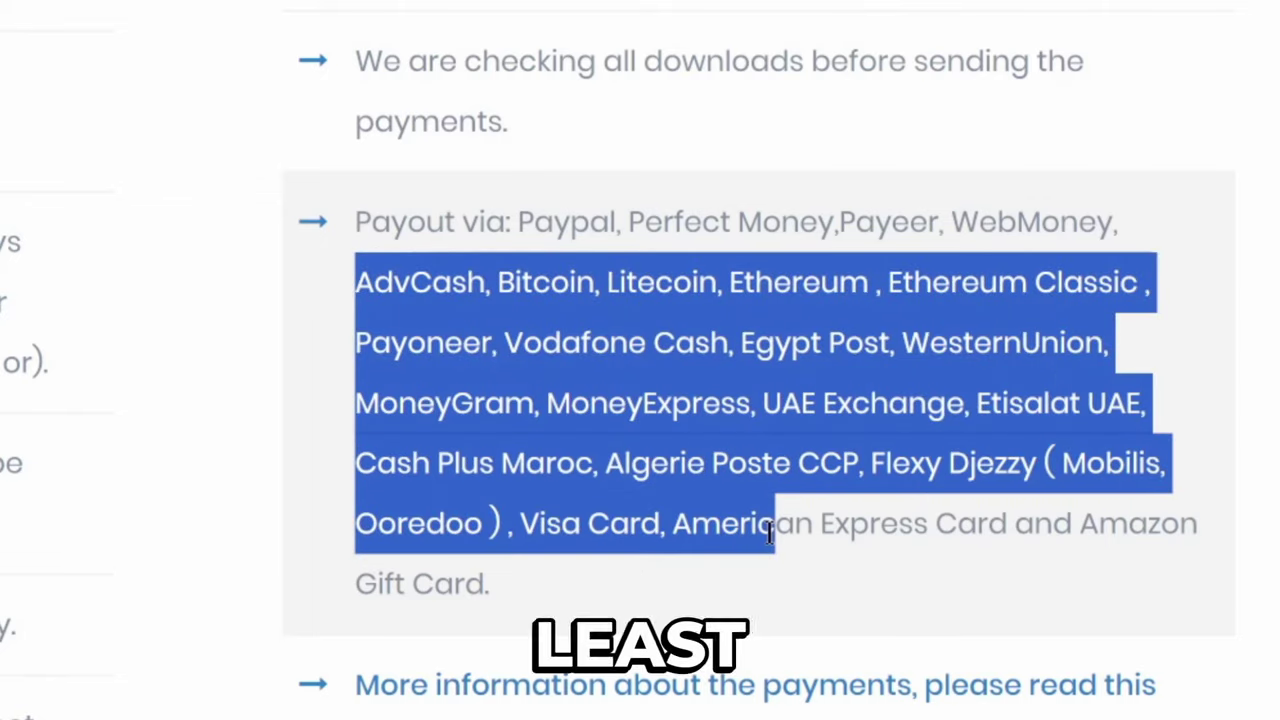
{"action": "mouse_move", "coordinate": [770, 535]}
{"action": "left_mouse_down"}
{"action": "mouse_move", "coordinate": [800, 578]}
{"action": "mouse_move", "coordinate": [436, 460]}
{"action": "mouse_move", "coordinate": [526, 257]}
{"action": "mouse_move", "coordinate": [524, 224]}
{"action": "left_mouse_up"}
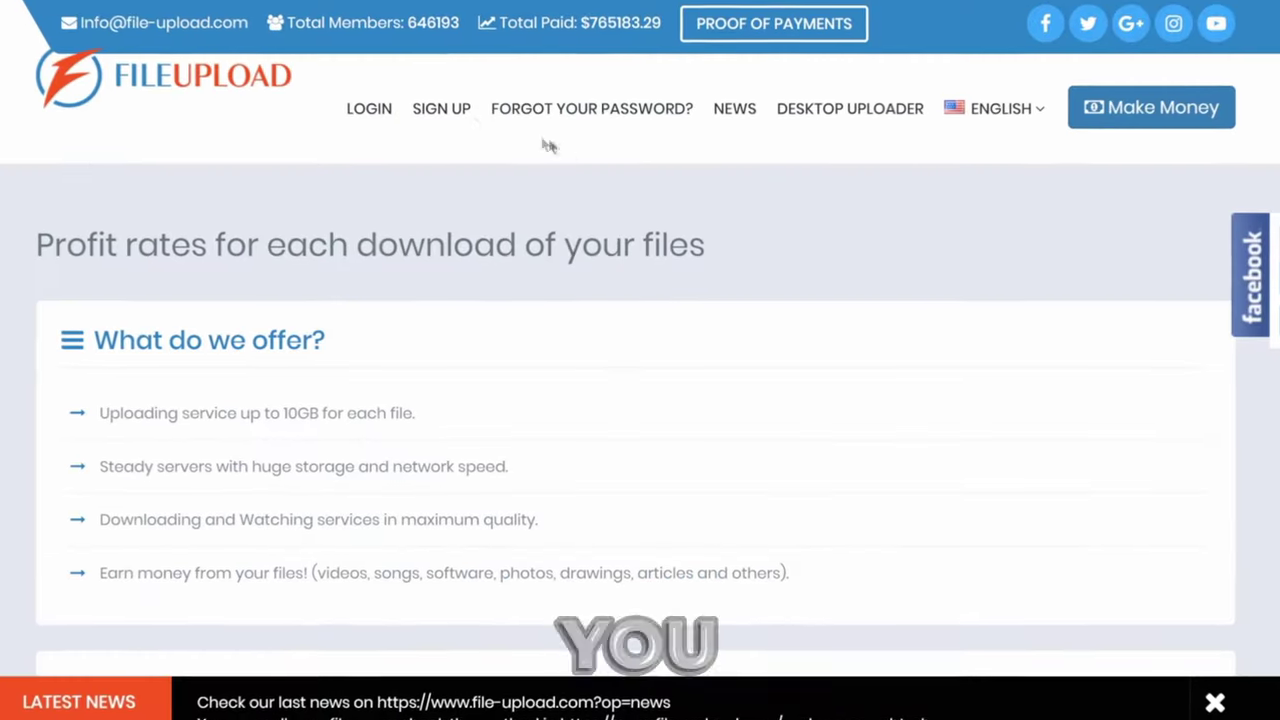
- Sign in to File-Upload.com and highlight the $0 balance on the My Account page
{"action": "left_click", "coordinate": [428, 92]}
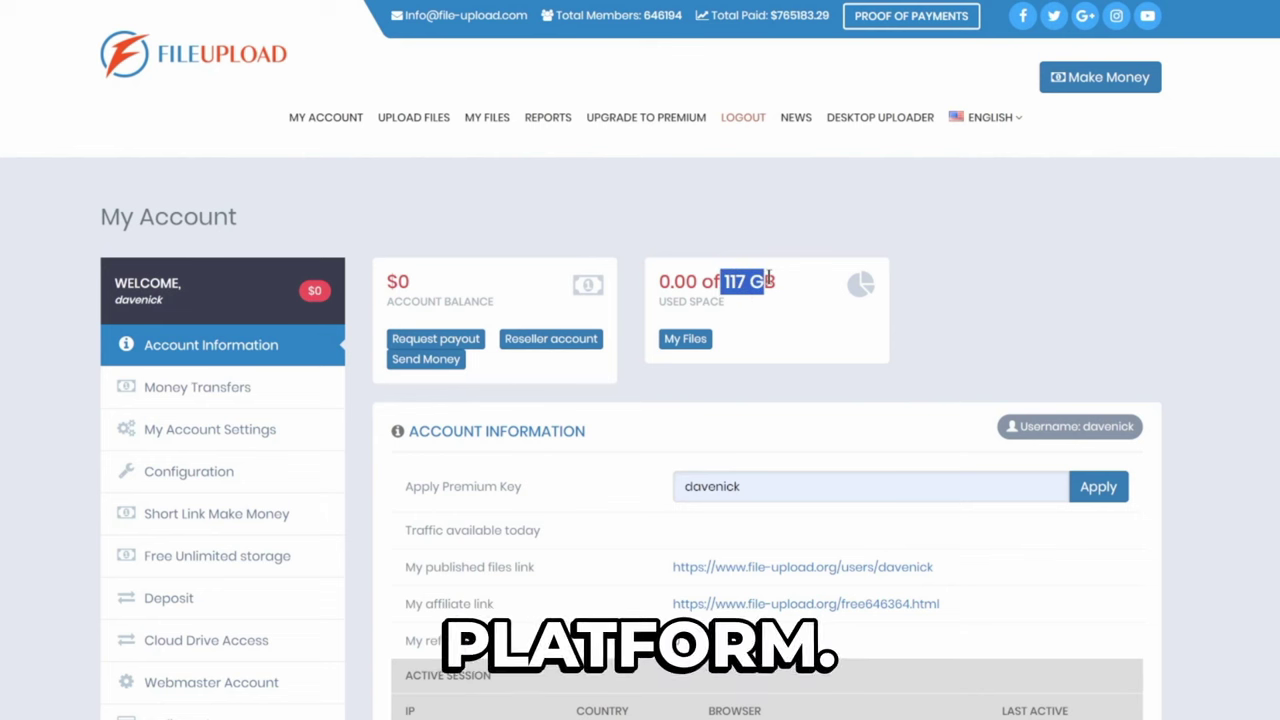
{"action": "left_click_drag", "start_coordinate": [385, 281], "coordinate": [442, 278]}
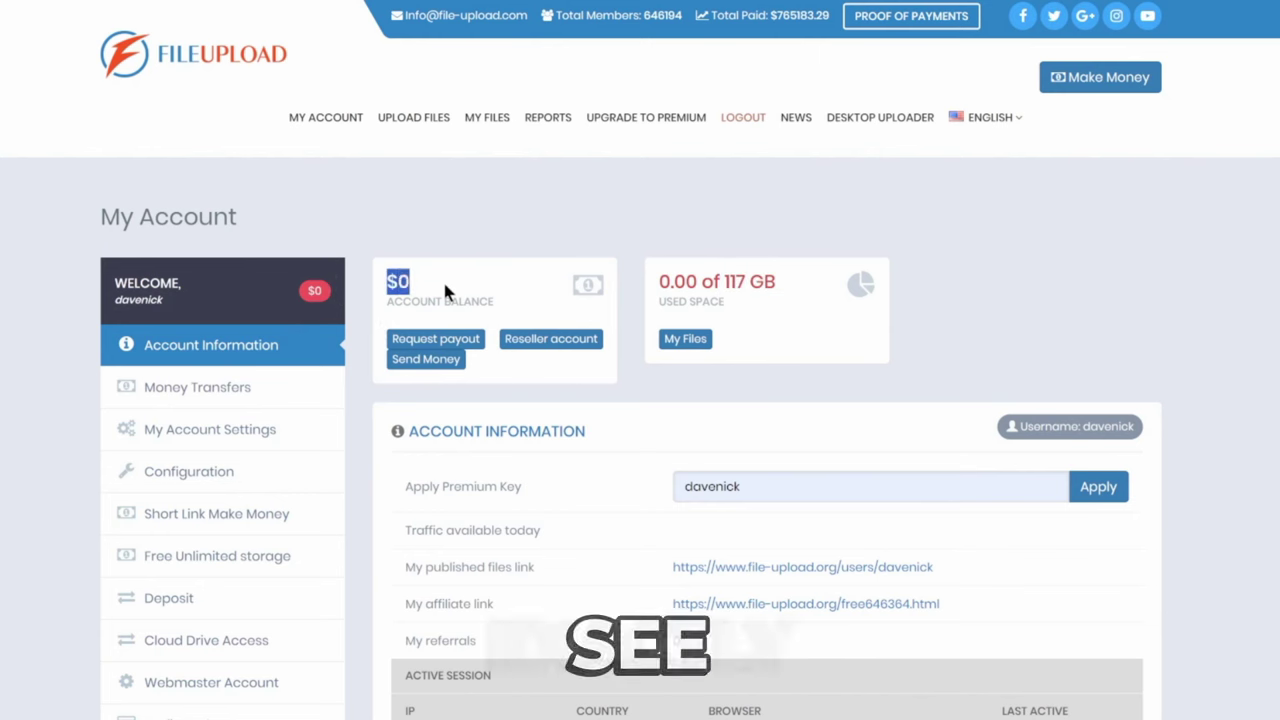
{"action": "left_click", "coordinate": [442, 278]}
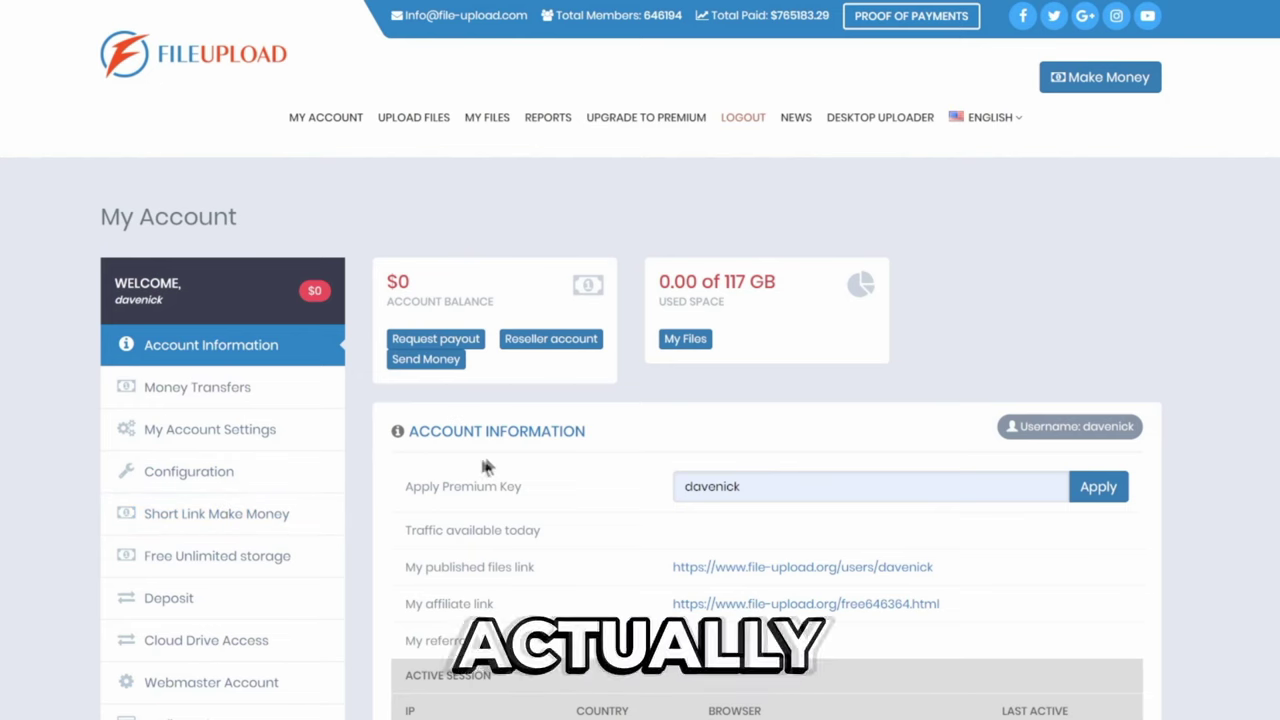
- Try WebMoney in the Configuration payout dropdown, revert to PayPal, then go to Upload Files
{"action": "left_click", "coordinate": [175, 471]}
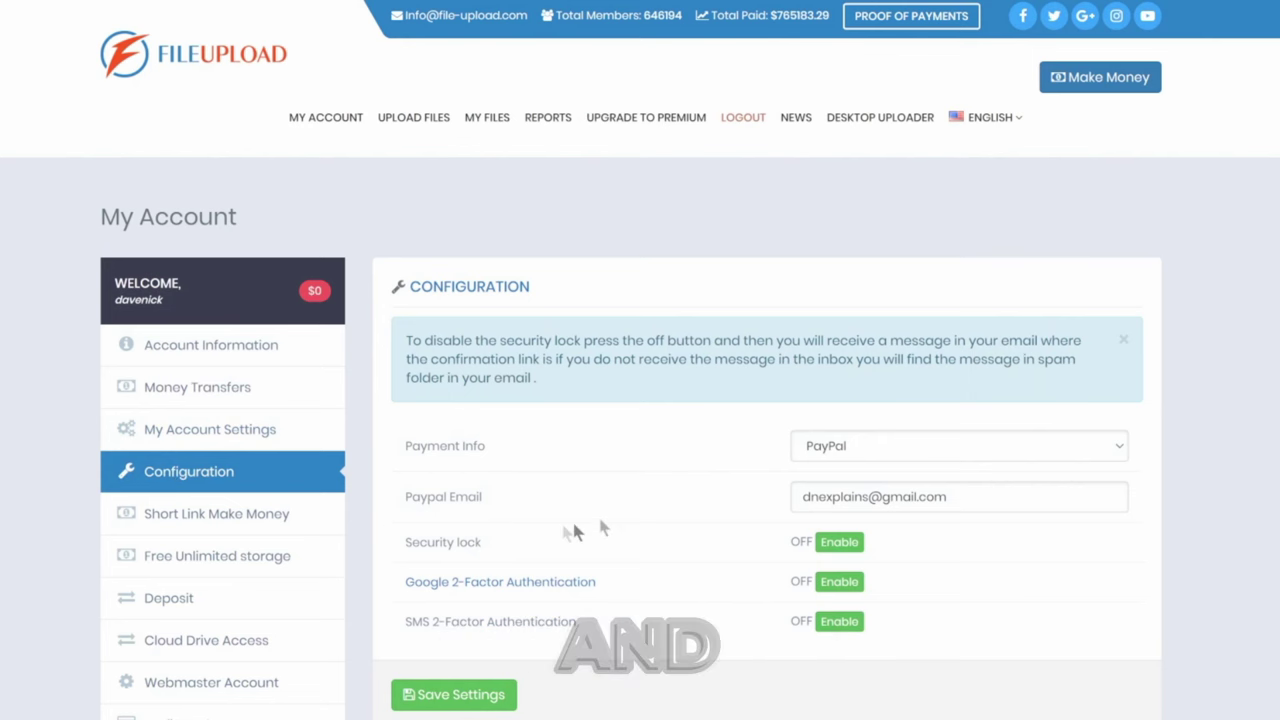
{"action": "left_click", "coordinate": [854, 446]}
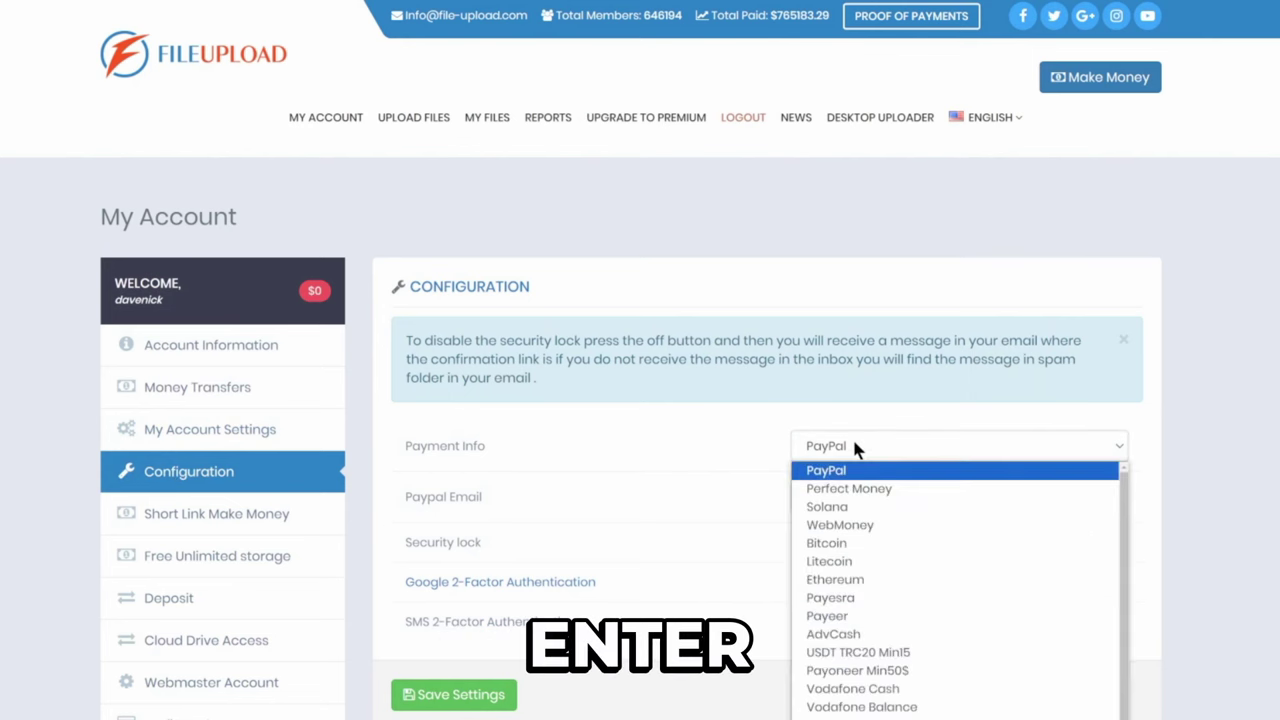
{"action": "left_click", "coordinate": [862, 527]}
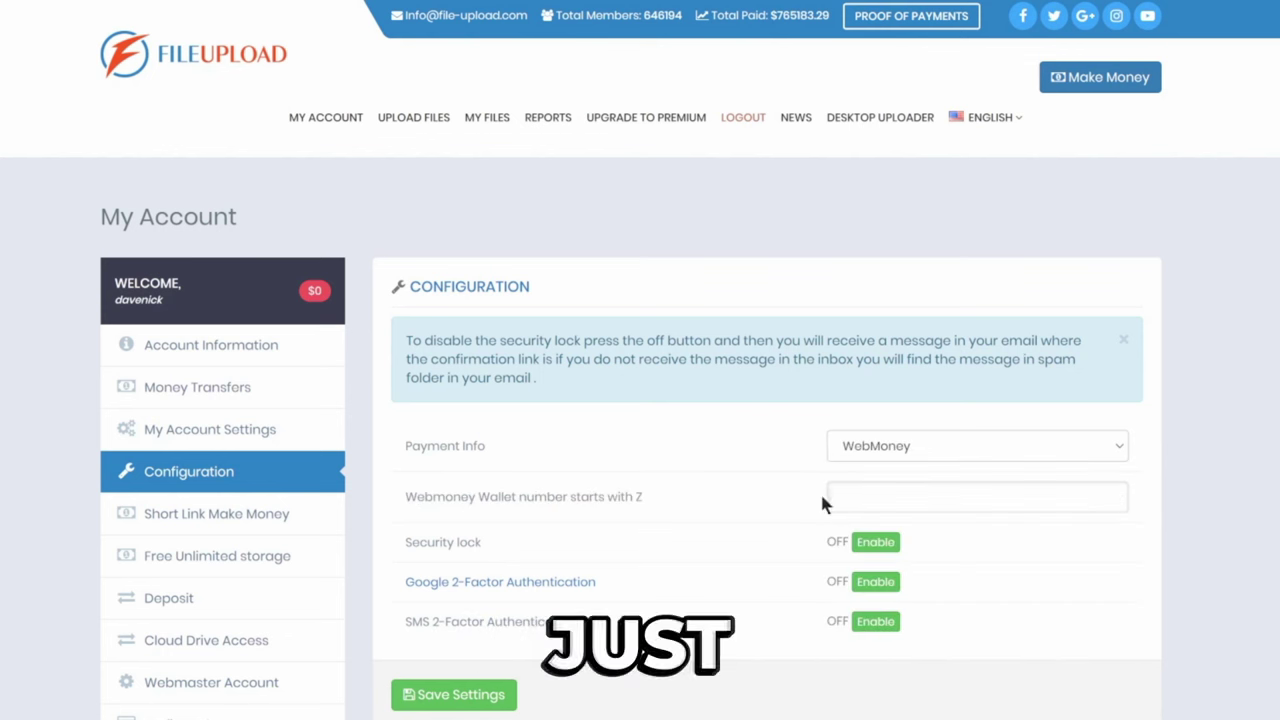
{"action": "left_click", "coordinate": [925, 455]}
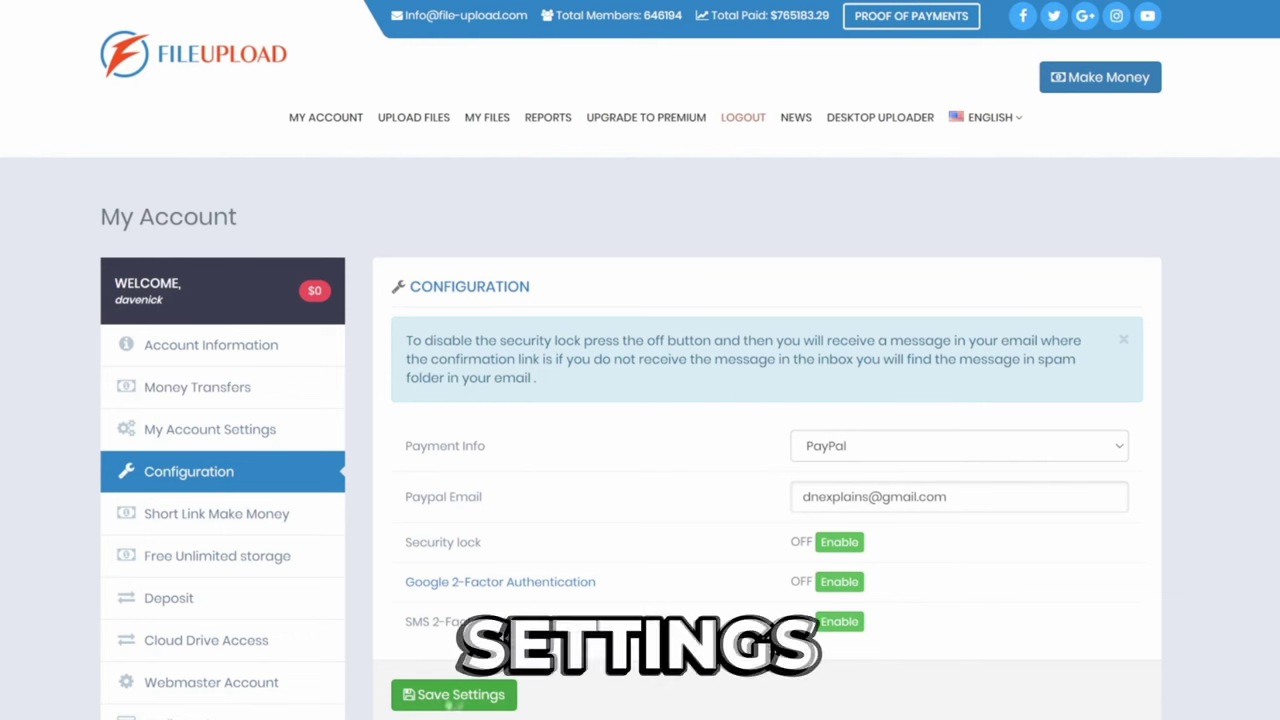
{"action": "left_click", "coordinate": [413, 118]}
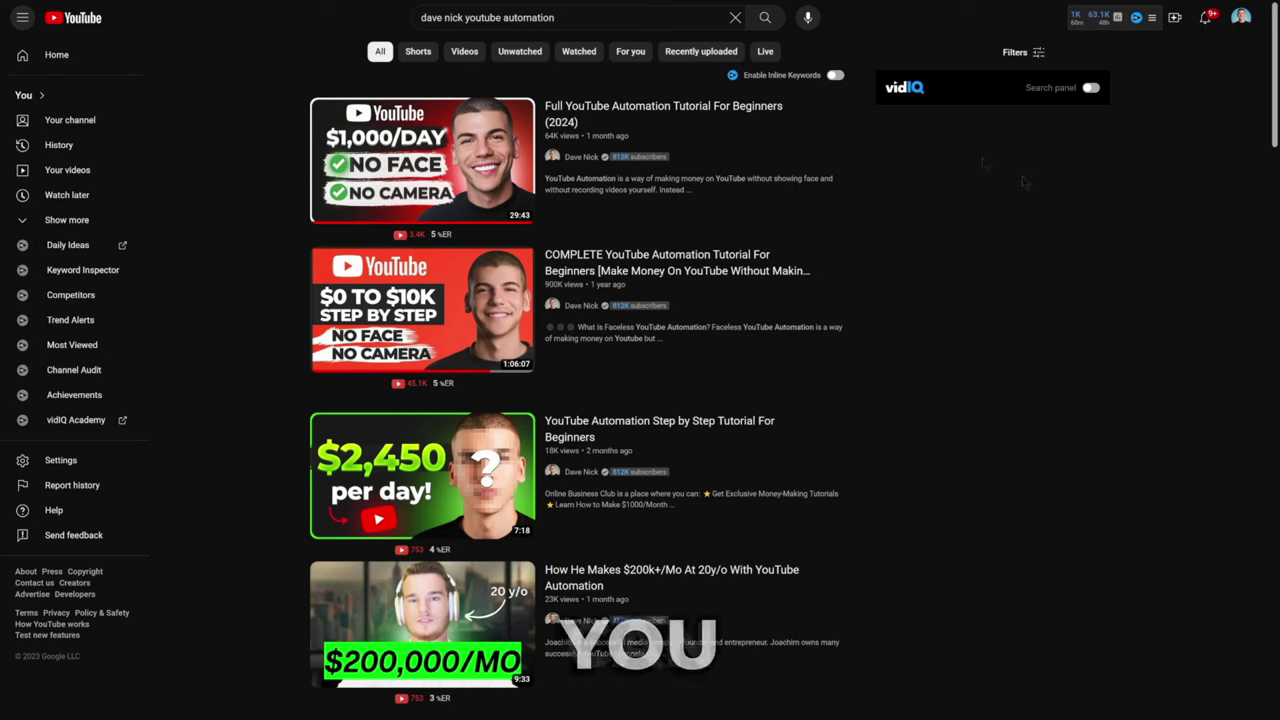
- Open Dave Nick's Full YouTube Automation Tutorial from the search results
{"action": "left_click", "coordinate": [422, 175]}
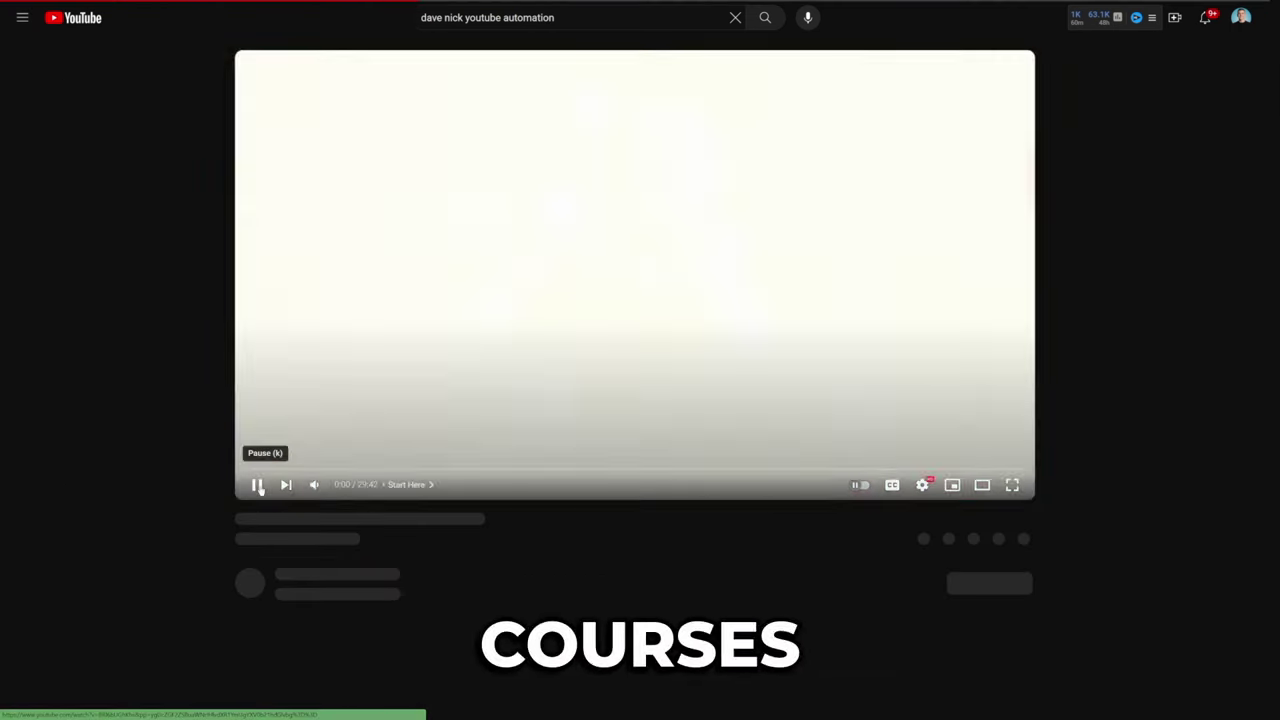
- Pause the automation tutorial and copy its share link
{"action": "left_click", "coordinate": [258, 486]}
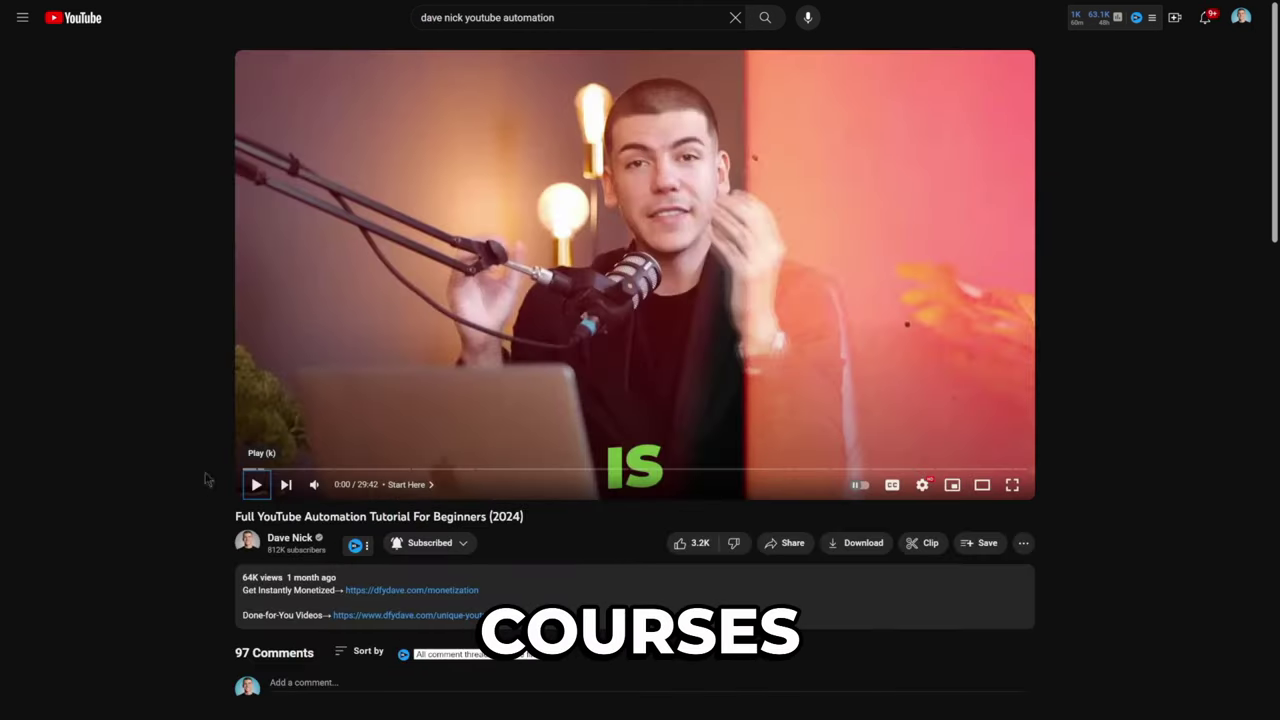
{"action": "left_click", "coordinate": [786, 543]}
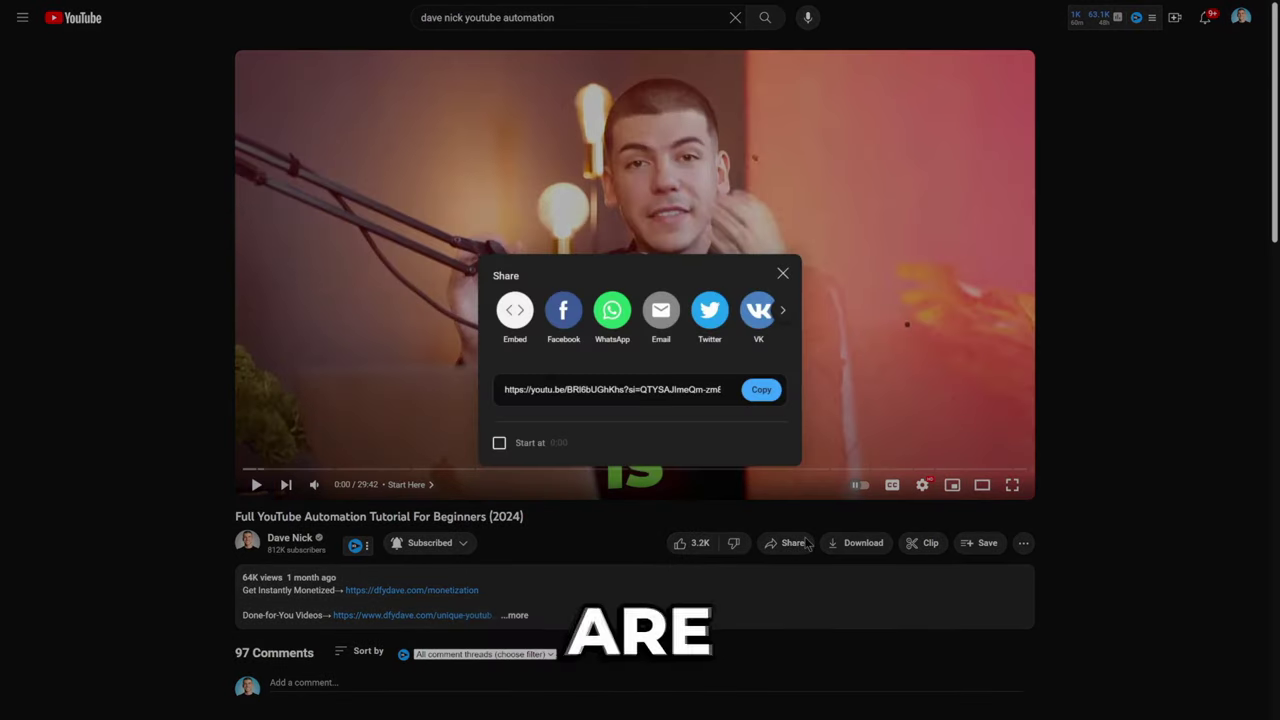
{"action": "left_click", "coordinate": [763, 391]}
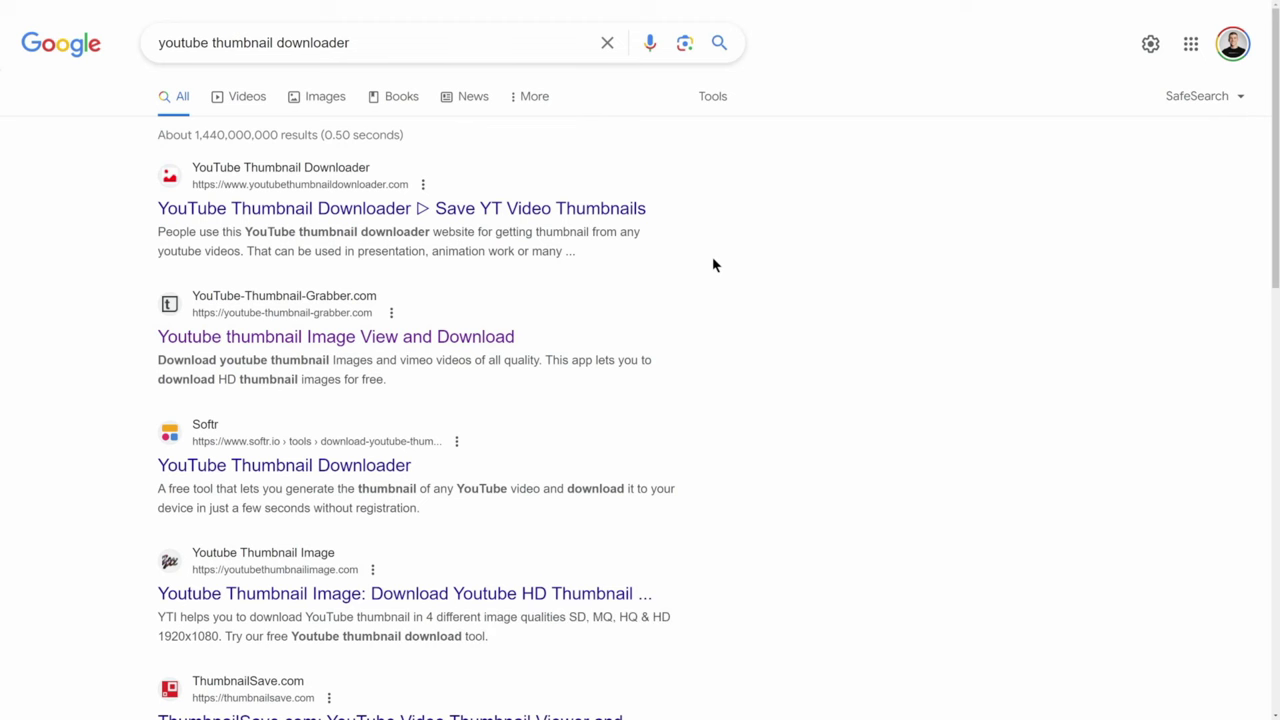
- Paste the tutorial link into YouTube Thumbnail Grabber and download its HD 1280x720 thumbnail
{"action": "left_click", "coordinate": [420, 336]}
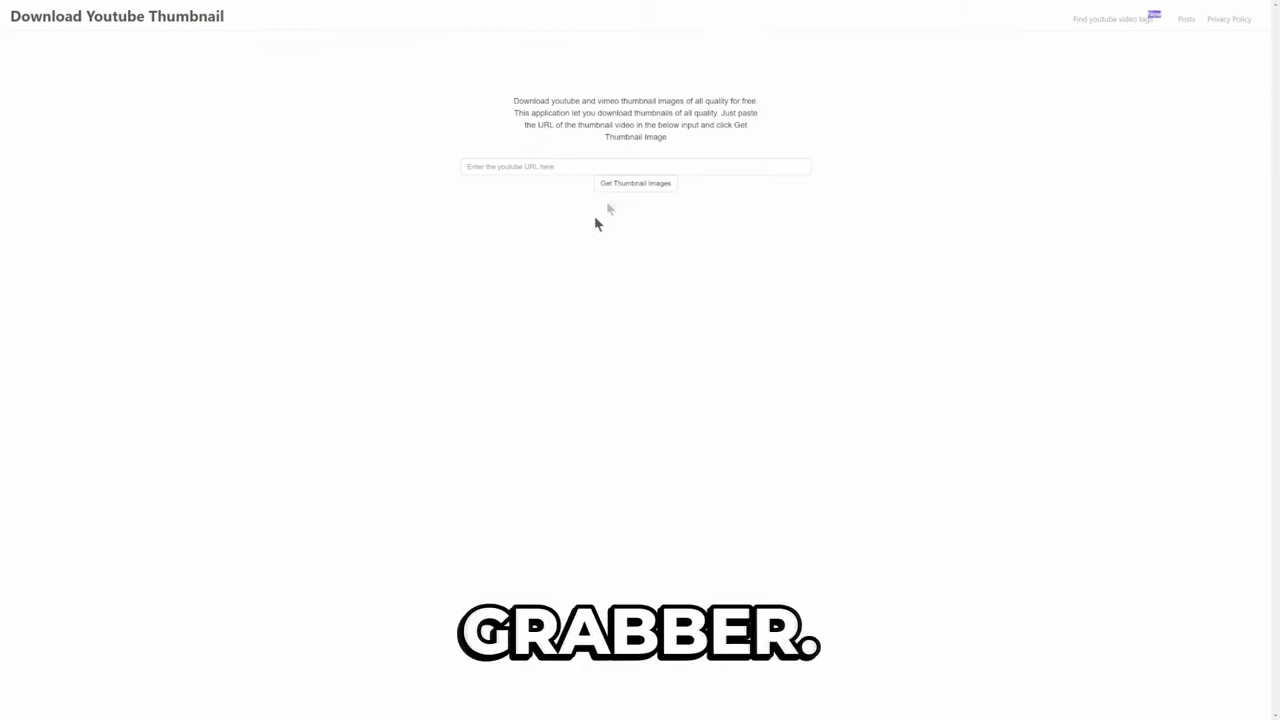
{"action": "key", "text": "ctrl+v"}
{"action": "left_click", "coordinate": [635, 183]}
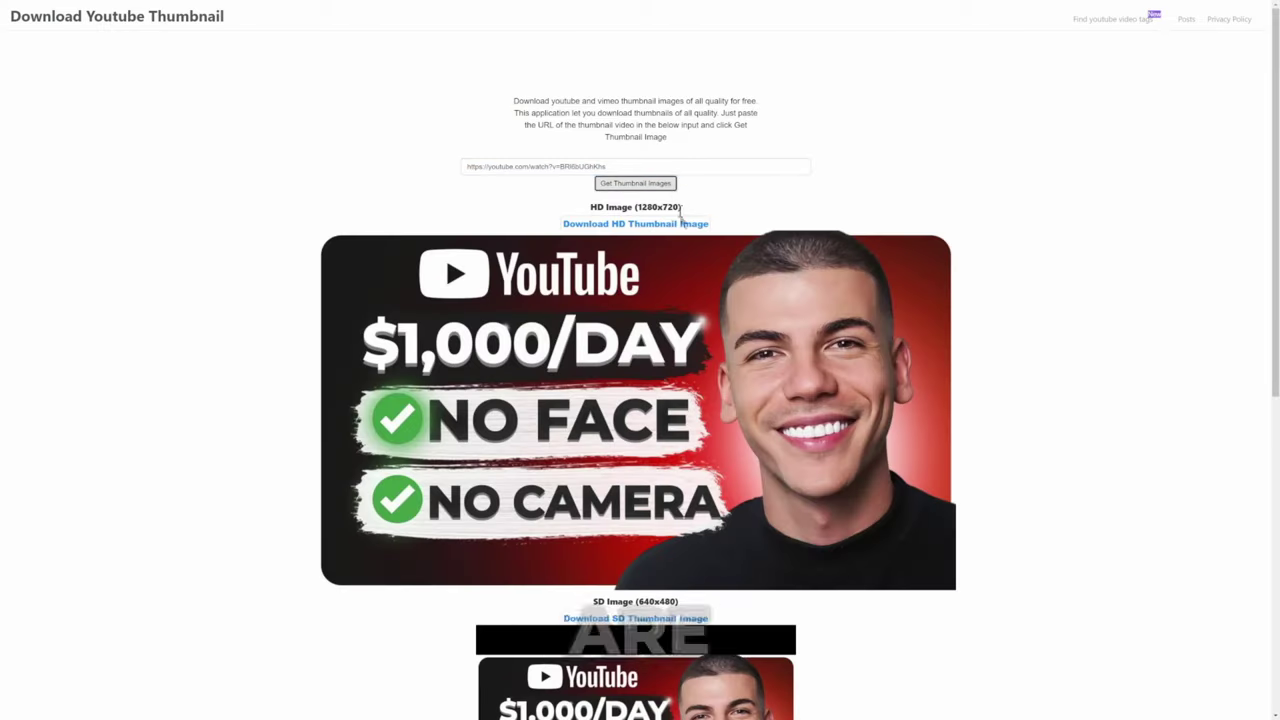
{"action": "left_click", "coordinate": [680, 224]}
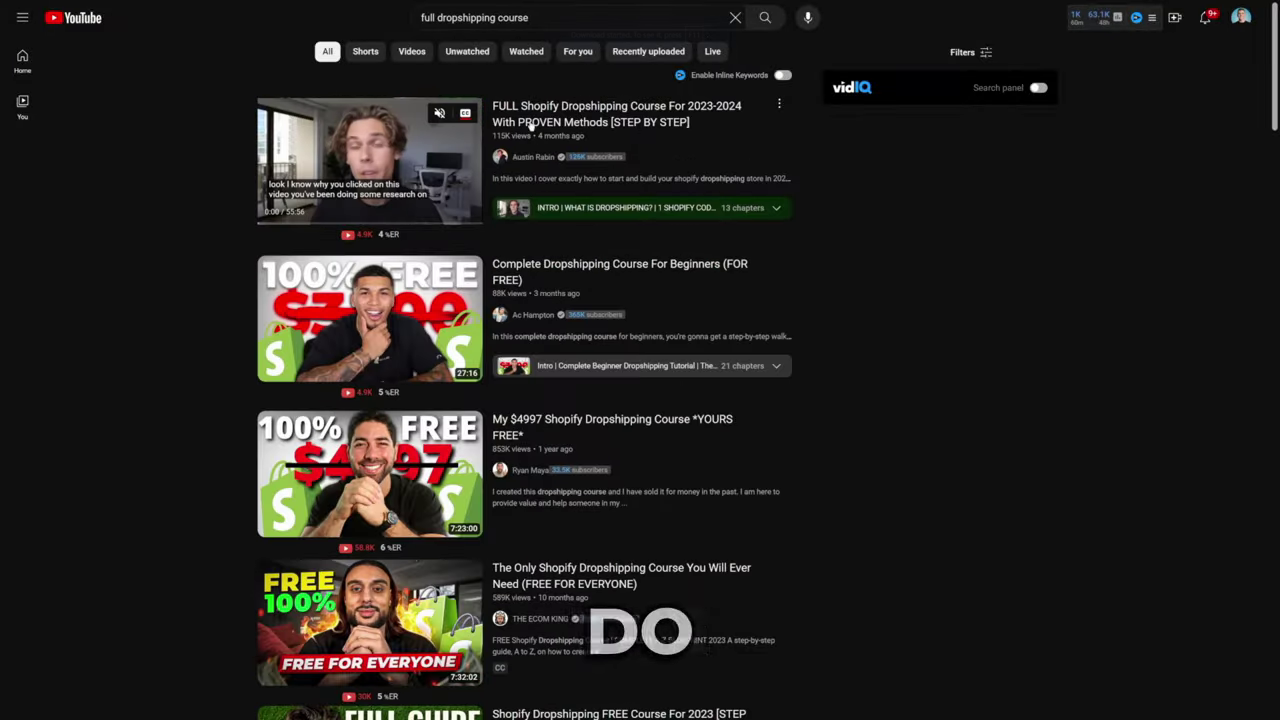
- Copy the $4997 Shopify dropshipping course link and download its HD thumbnail through the grabber
{"action": "right_click", "coordinate": [514, 432]}
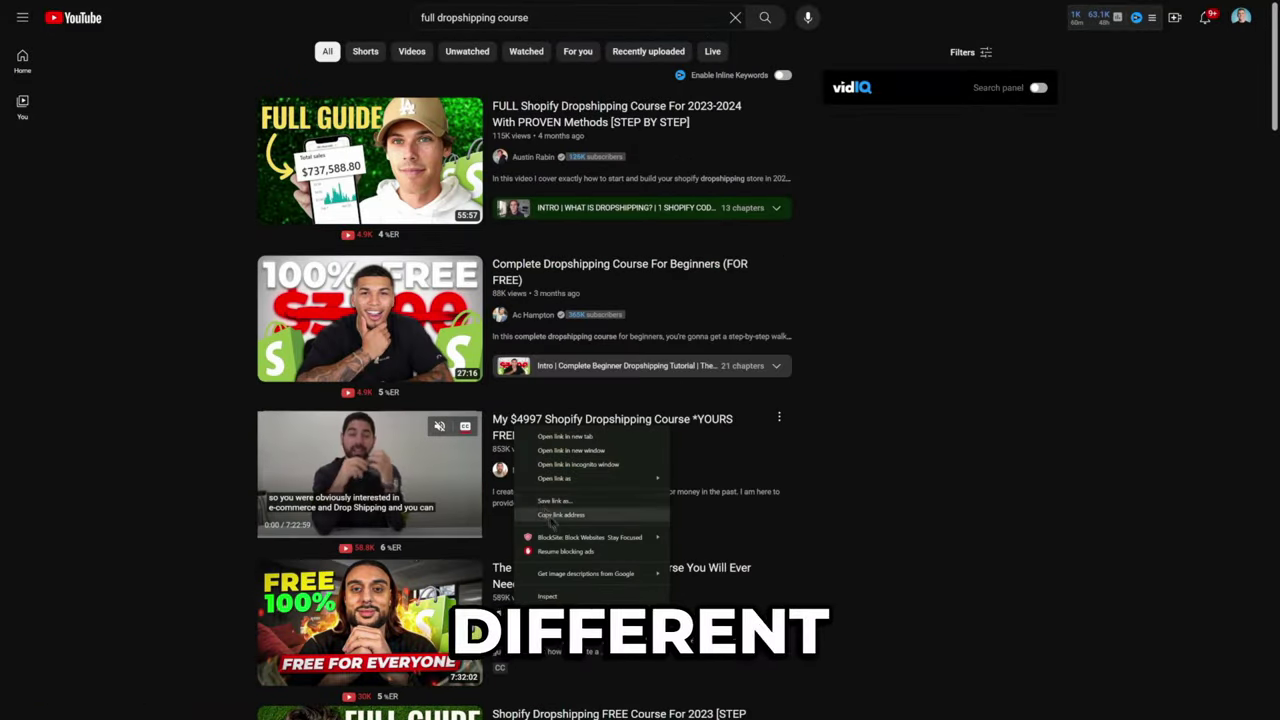
{"action": "left_click", "coordinate": [551, 524]}
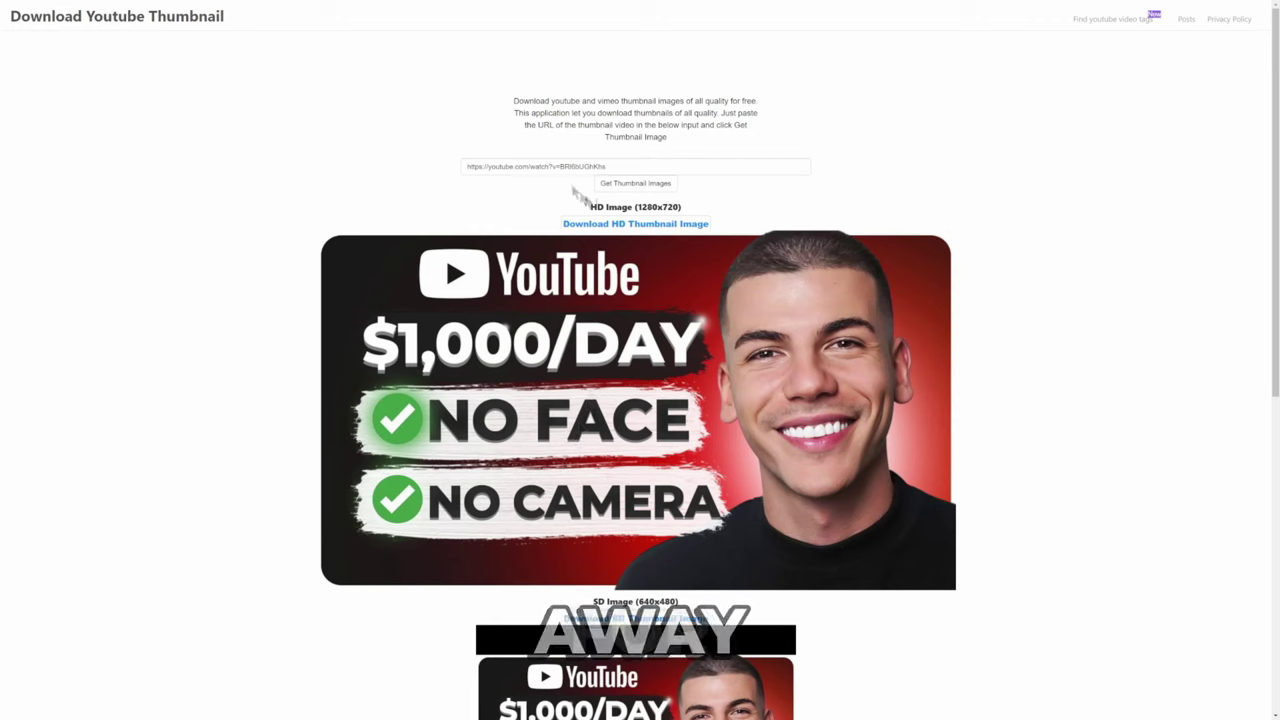
{"action": "double_click", "coordinate": [565, 167]}
{"action": "key", "text": "ctrl+v"}
{"action": "left_click", "coordinate": [635, 184]}
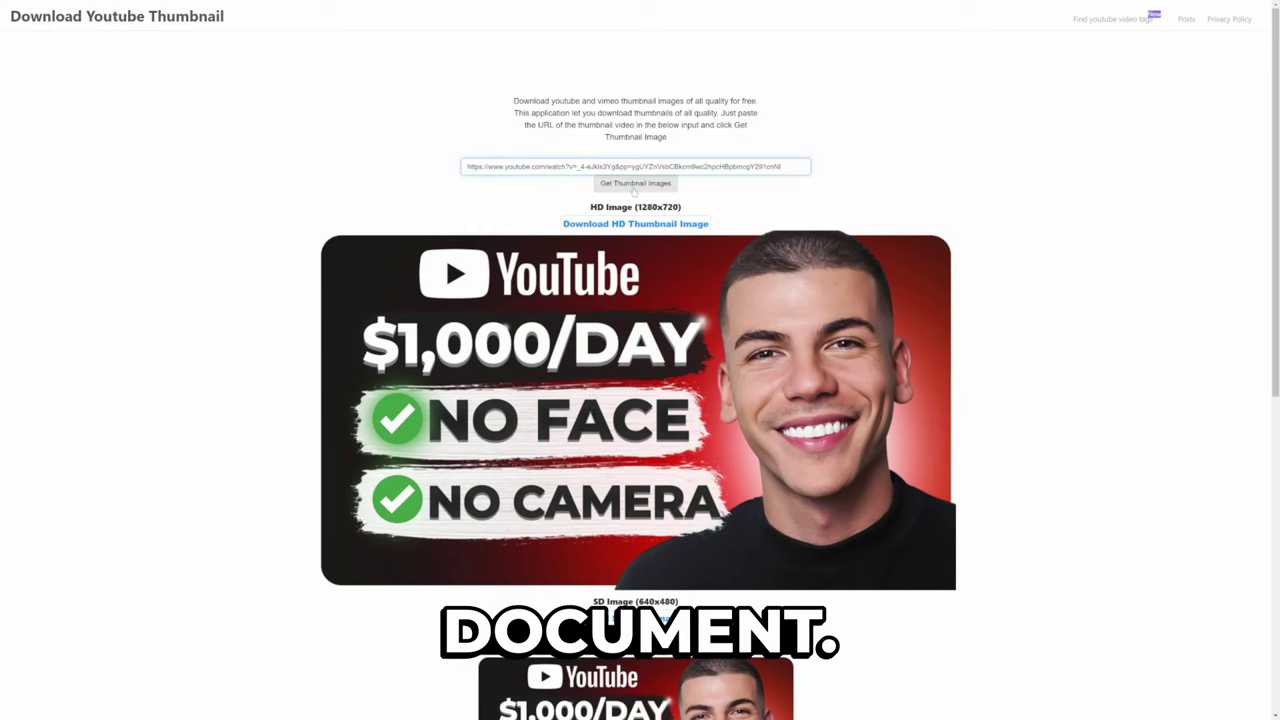
{"action": "left_click", "coordinate": [616, 224]}
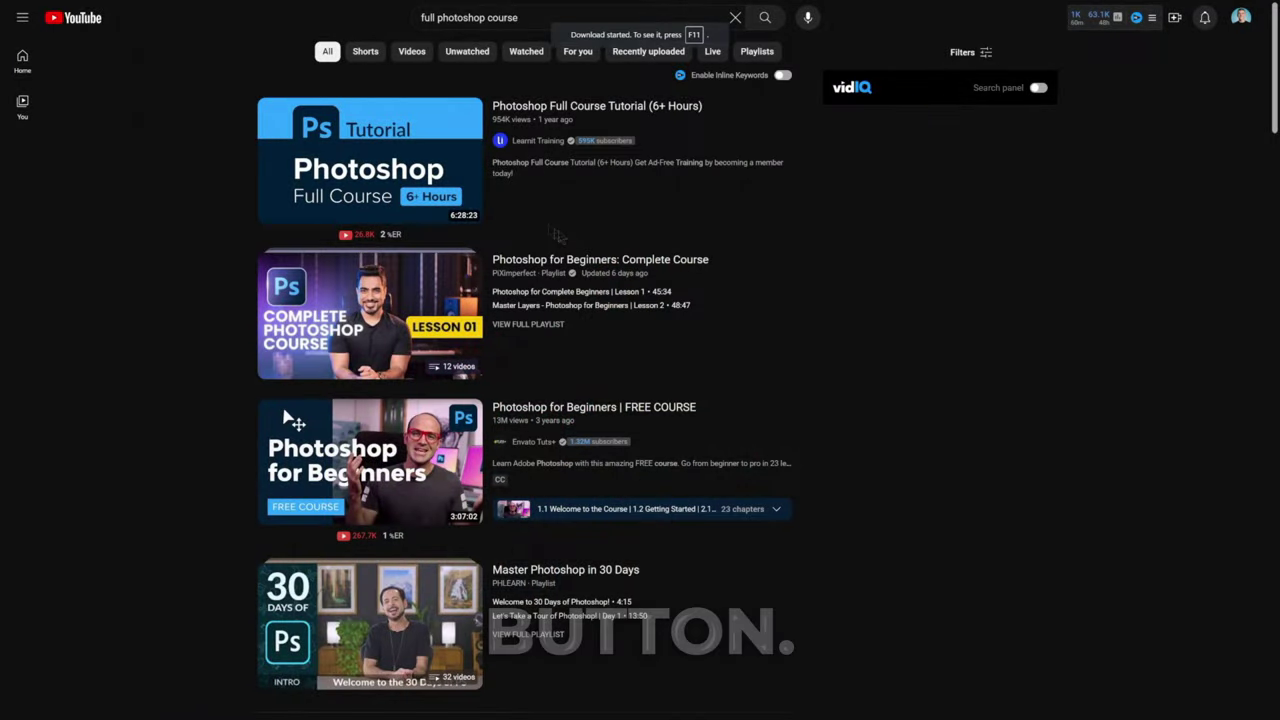
- Copy the Photoshop for Beginners course share link and download its HD thumbnail
{"action": "left_click", "coordinate": [284, 428]}
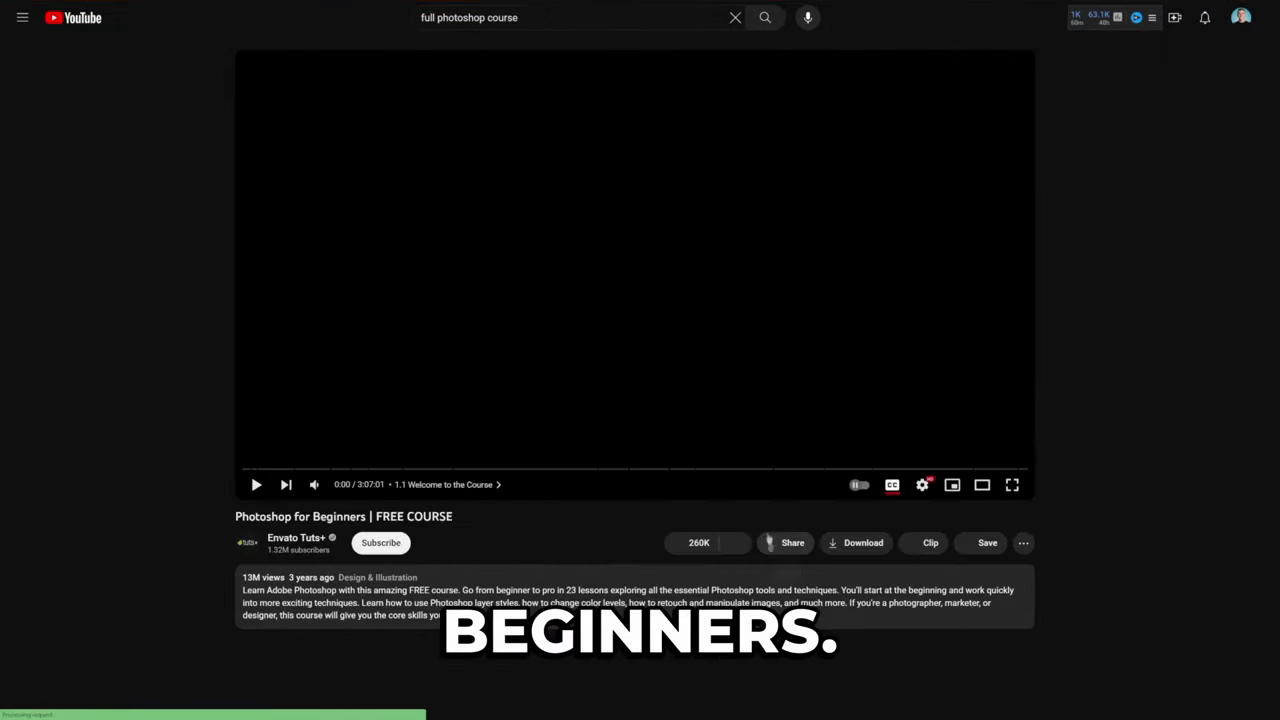
{"action": "left_click", "coordinate": [785, 543]}
{"action": "left_click", "coordinate": [761, 389]}
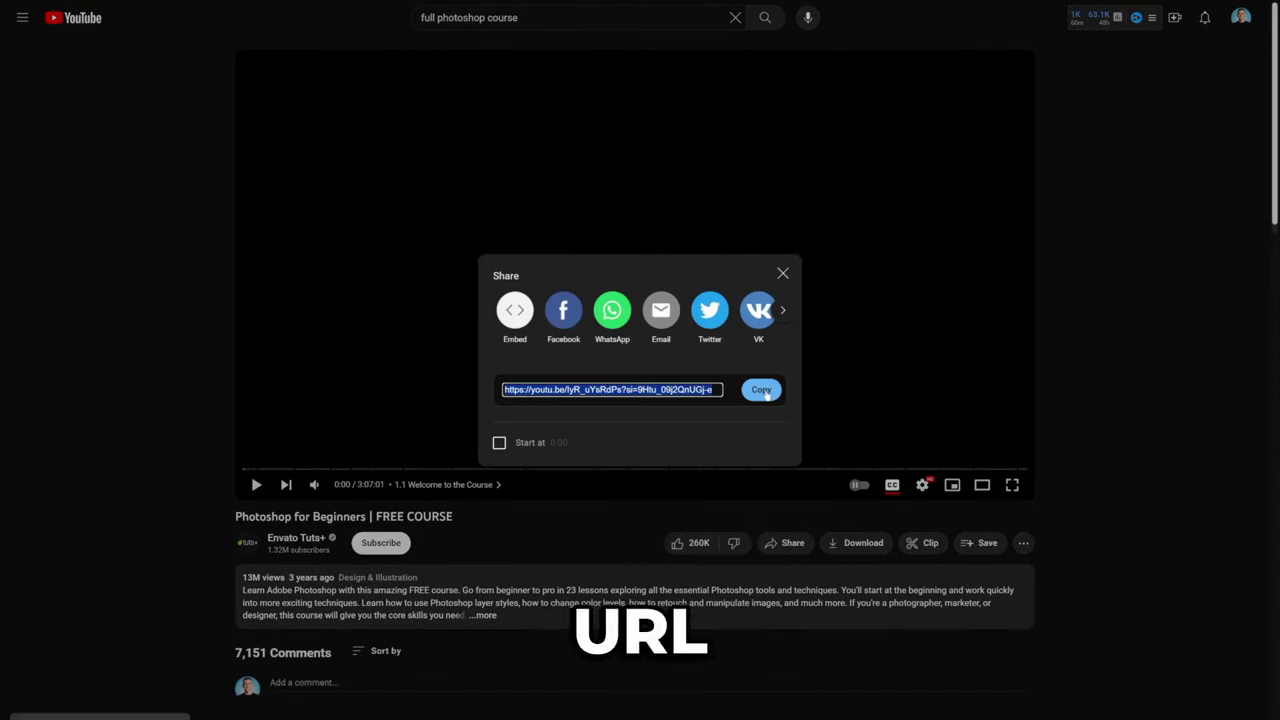
{"action": "triple_click", "coordinate": [655, 162]}
{"action": "key", "text": "ctrl+v"}
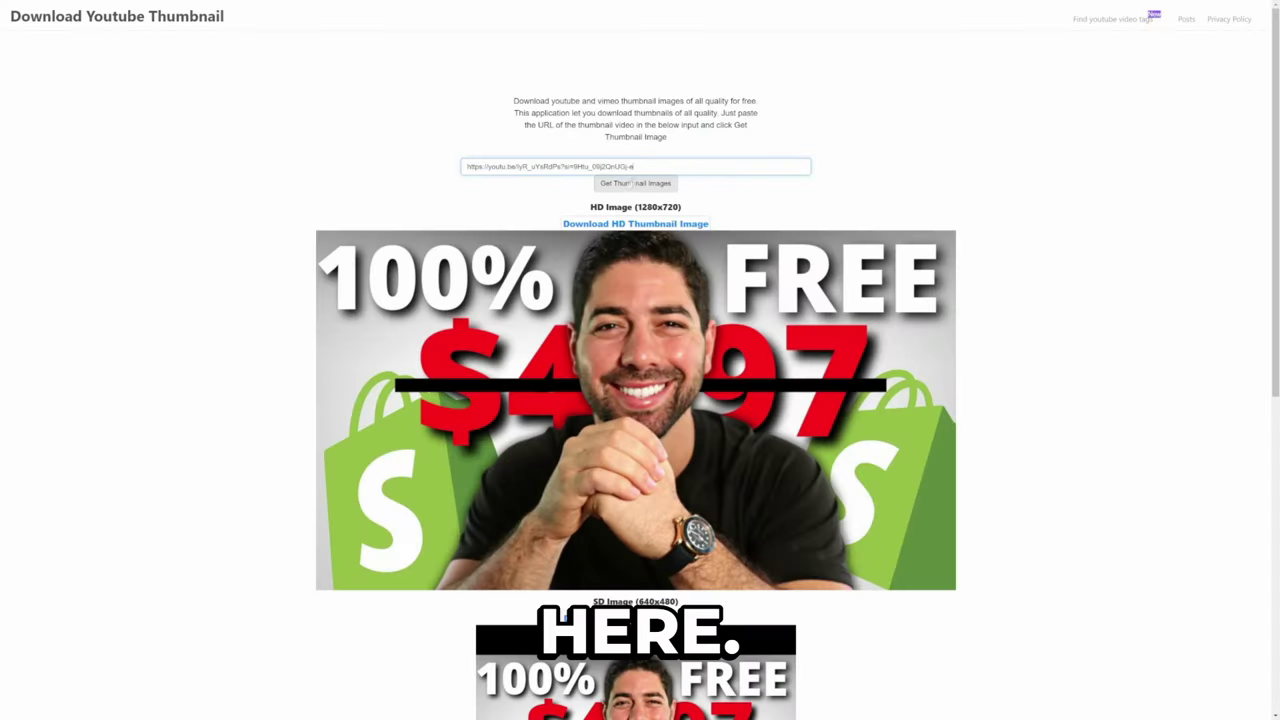
{"action": "left_click", "coordinate": [600, 185]}
{"action": "left_click", "coordinate": [607, 224]}
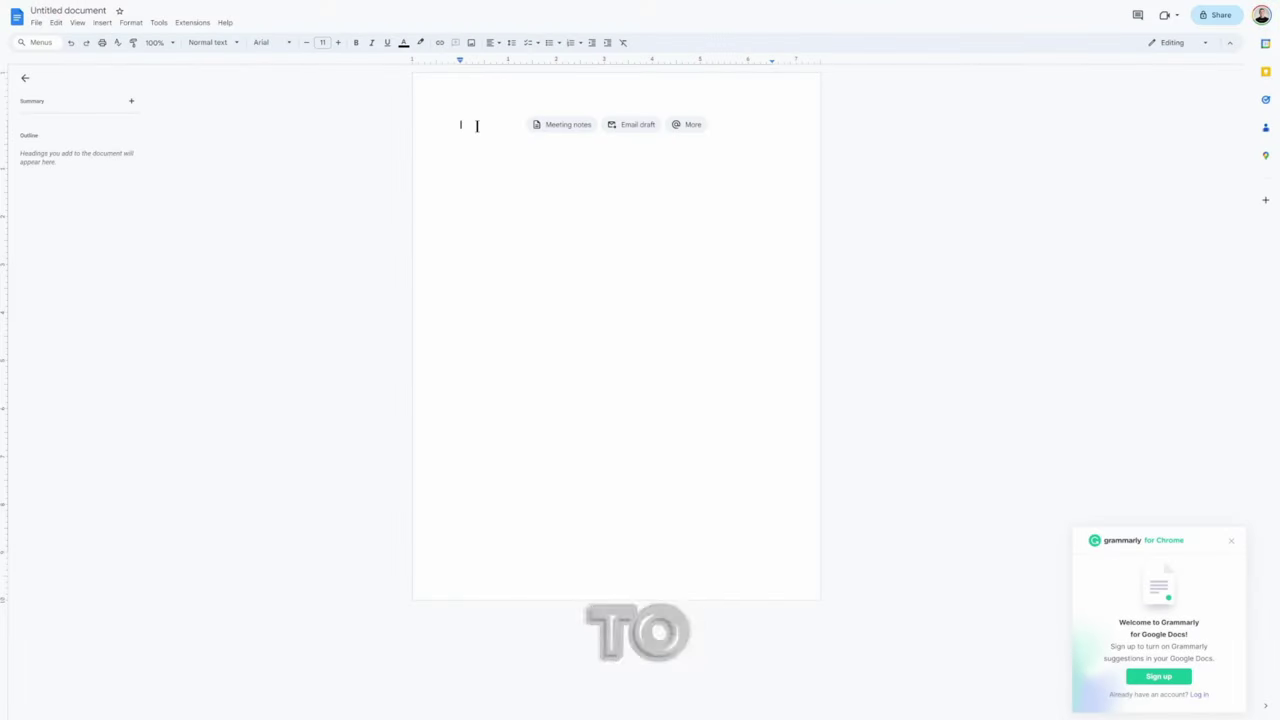
- Finish the title 'Free YouTube Automation Course by Dave Nick' and insert its thumbnail image below
{"action": "type", "text": "ree"}
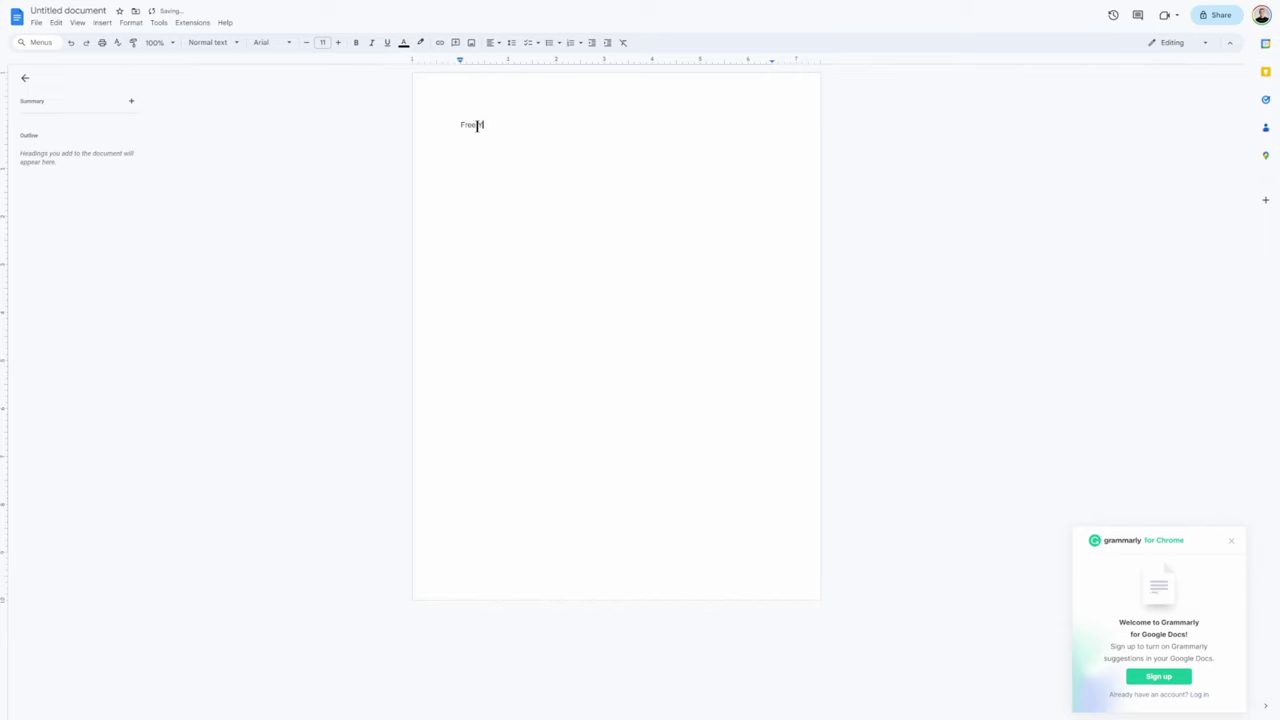
{"action": "type", "text": " YouTube Automation Course by Dave Nick"}
{"action": "key", "text": "Return"}
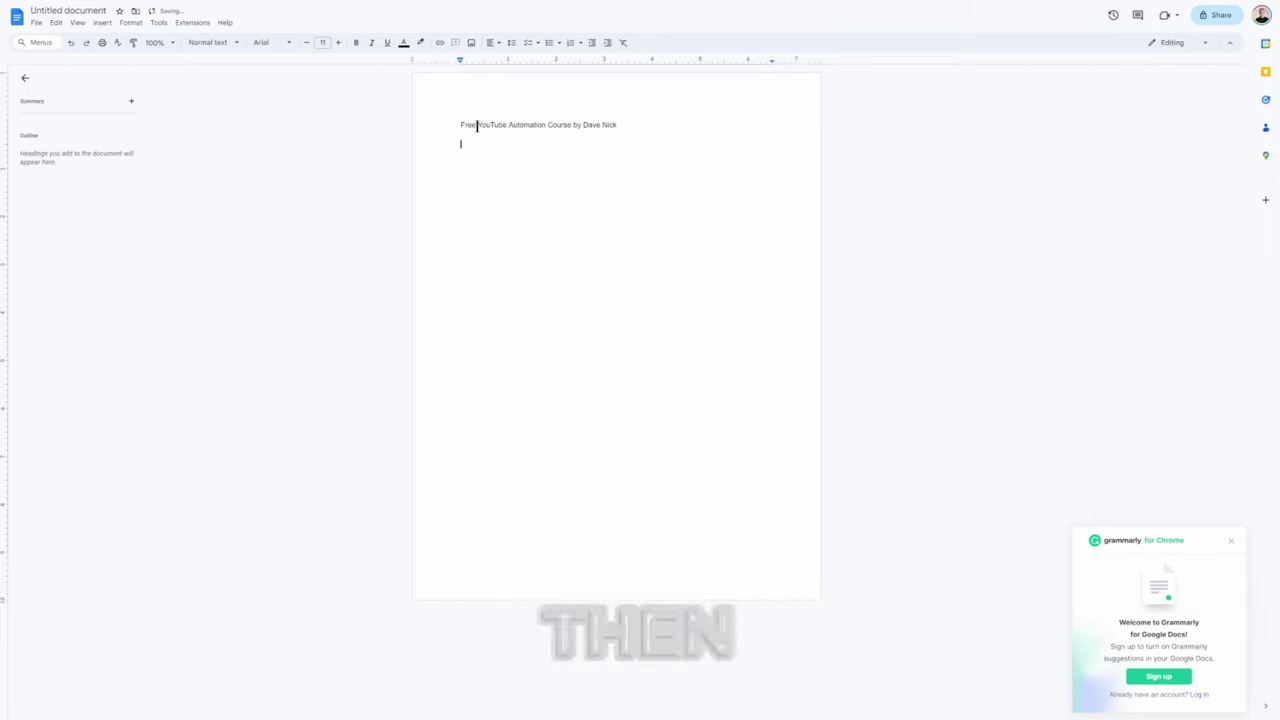
{"action": "left_click", "coordinate": [103, 22]}
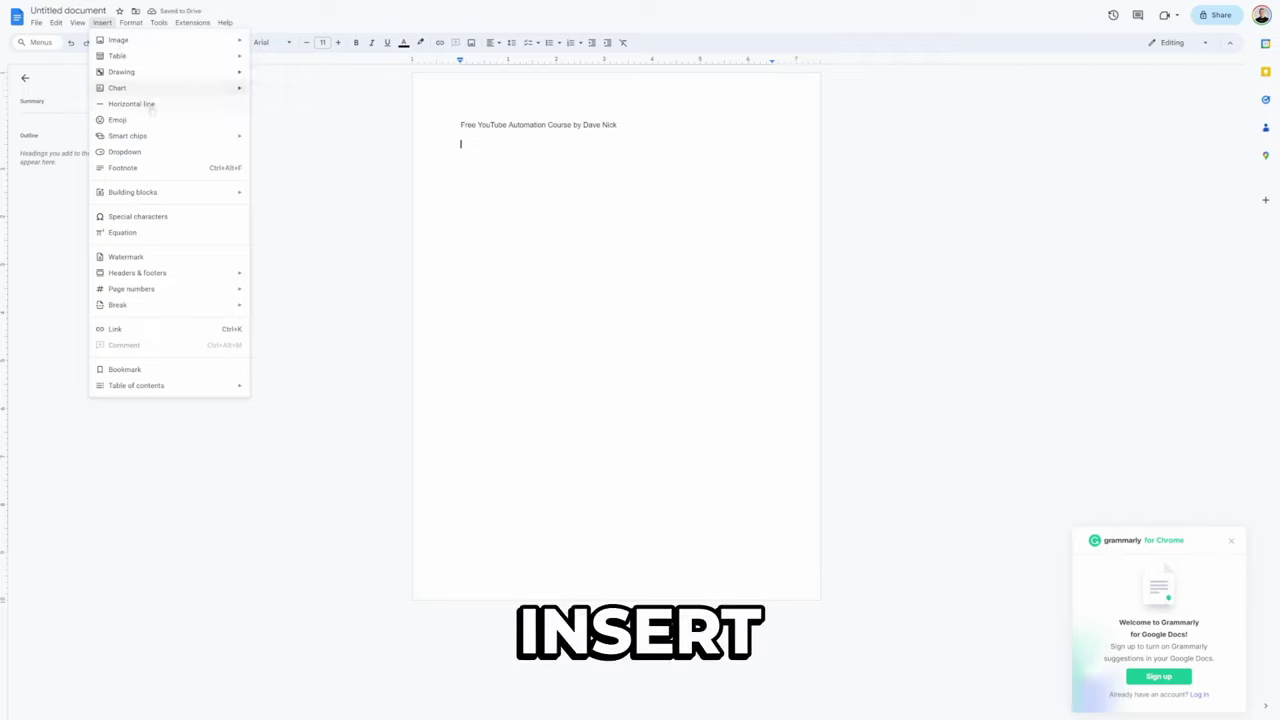
{"action": "mouse_move", "coordinate": [118, 40]}
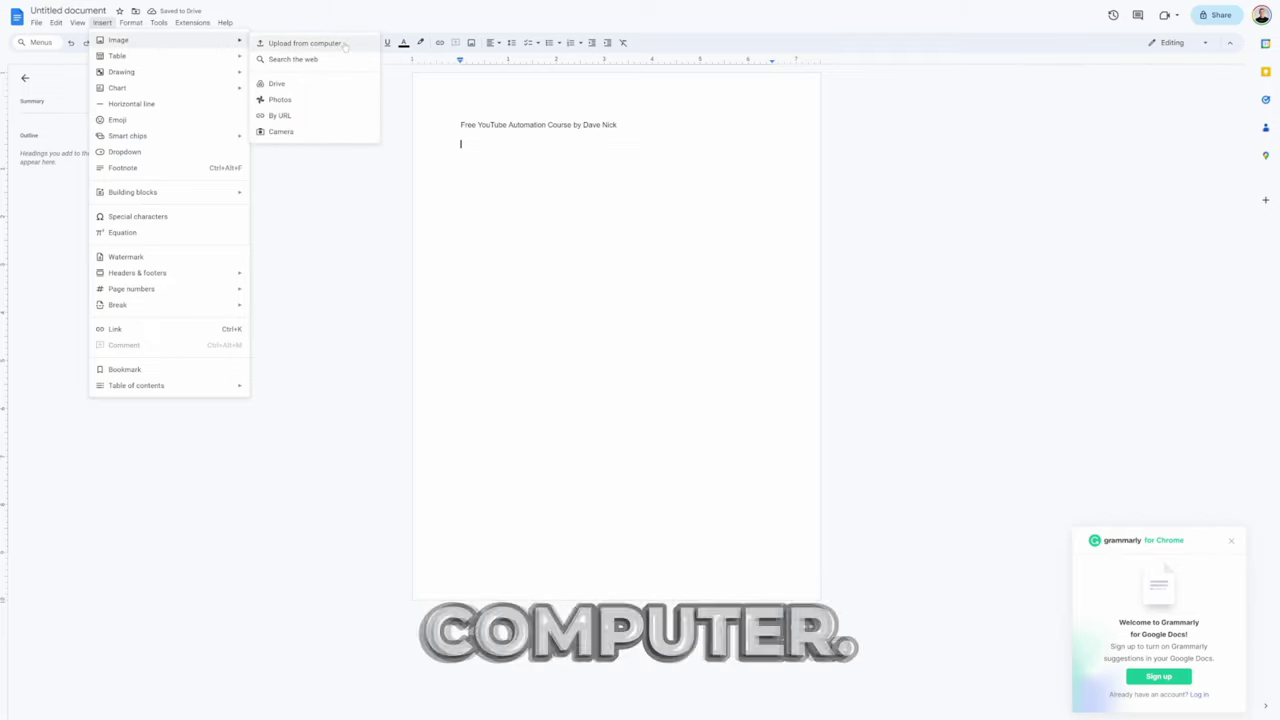
{"action": "left_click", "coordinate": [343, 45]}
- Make the course title bold at 15 pt
{"action": "left_click_drag", "start_coordinate": [618, 125], "coordinate": [377, 87]}
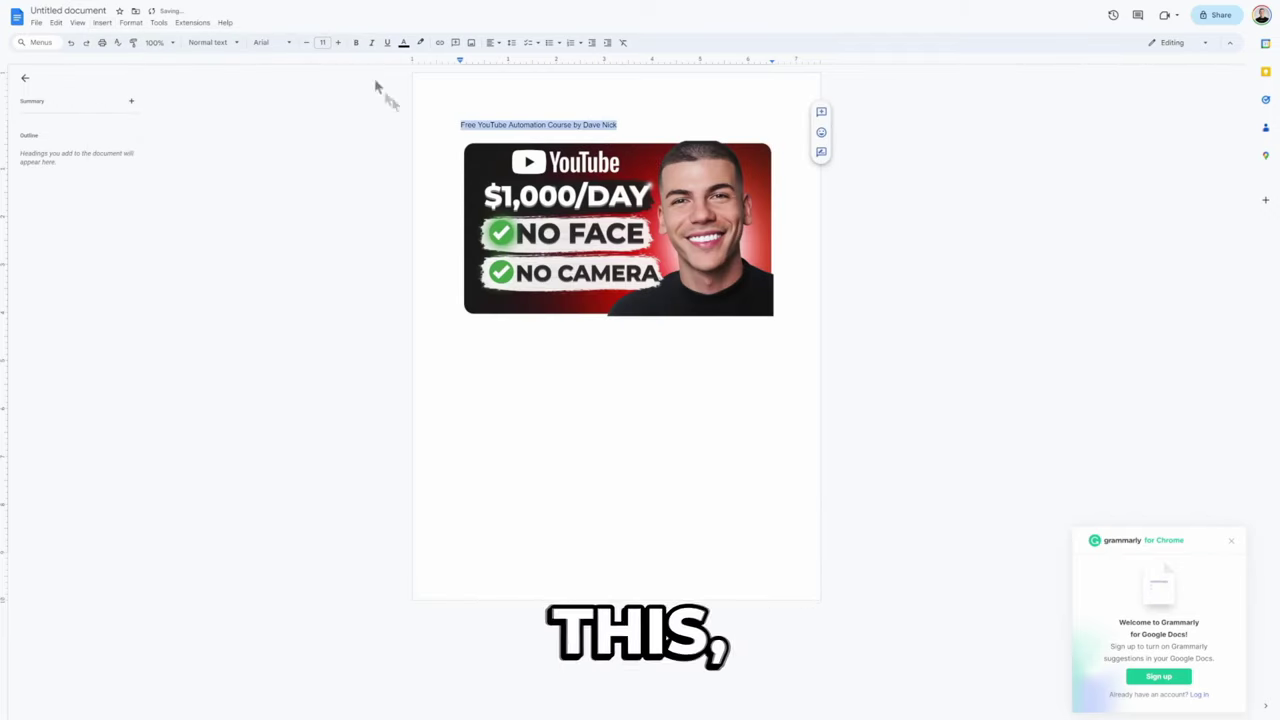
{"action": "left_click", "coordinate": [355, 42]}
{"action": "left_click", "coordinate": [338, 42]}
{"action": "left_click", "coordinate": [338, 42]}
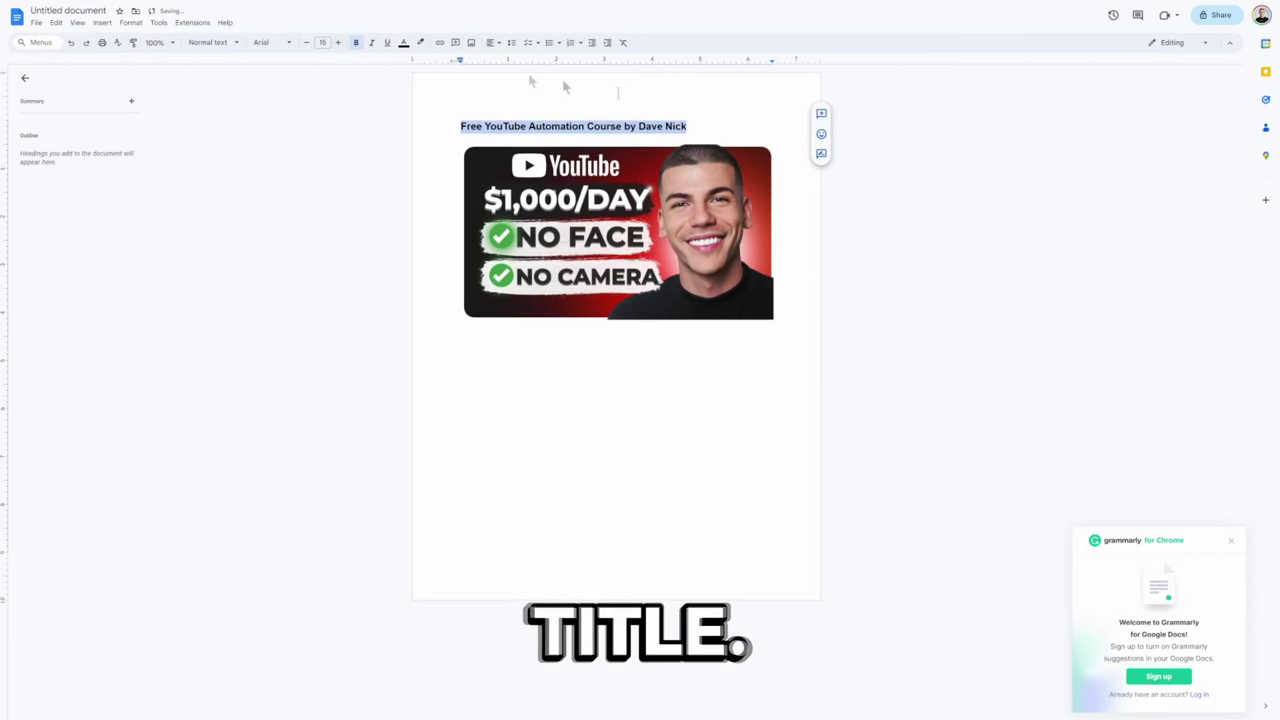
{"action": "left_click", "coordinate": [792, 321]}
{"action": "type", "text": "CLICK HERE TO WATCH FOR FR"}
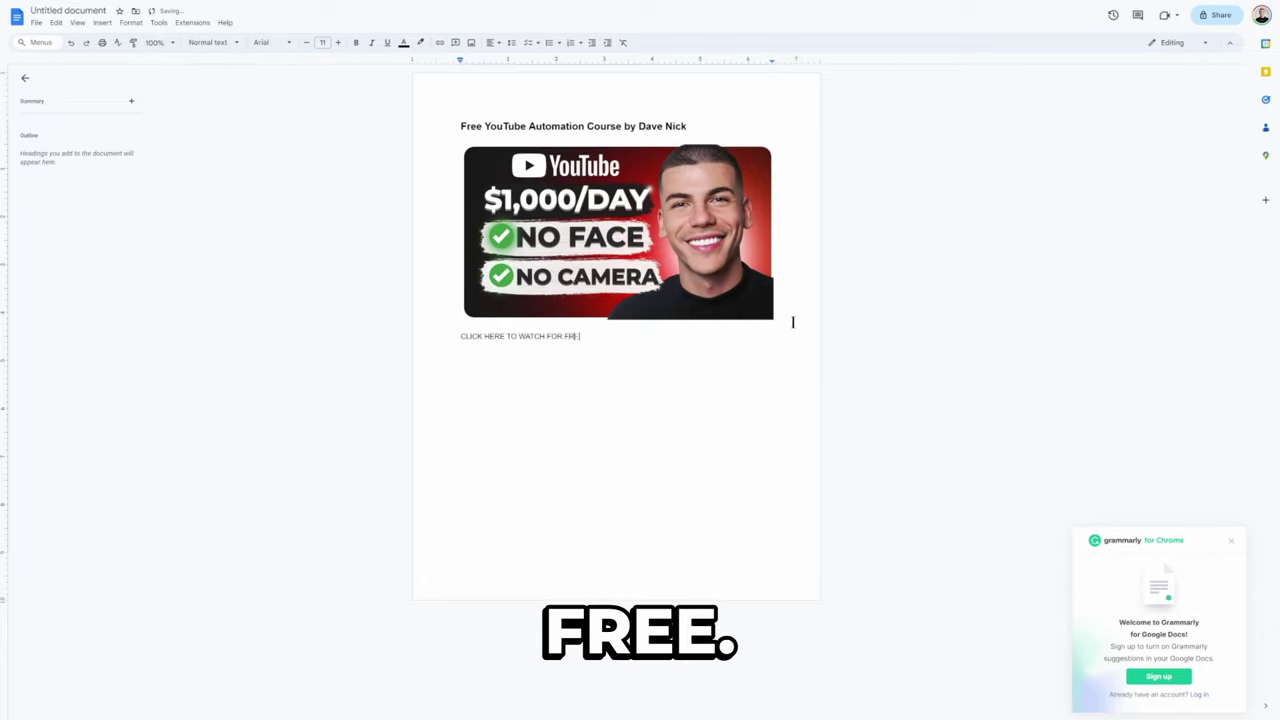
- Link 'CLICK HERE TO WATCH FOR FREE' to the tutorial and begin the 'Free Dropshipping Course' heading
{"action": "left_click", "coordinate": [765, 389]}
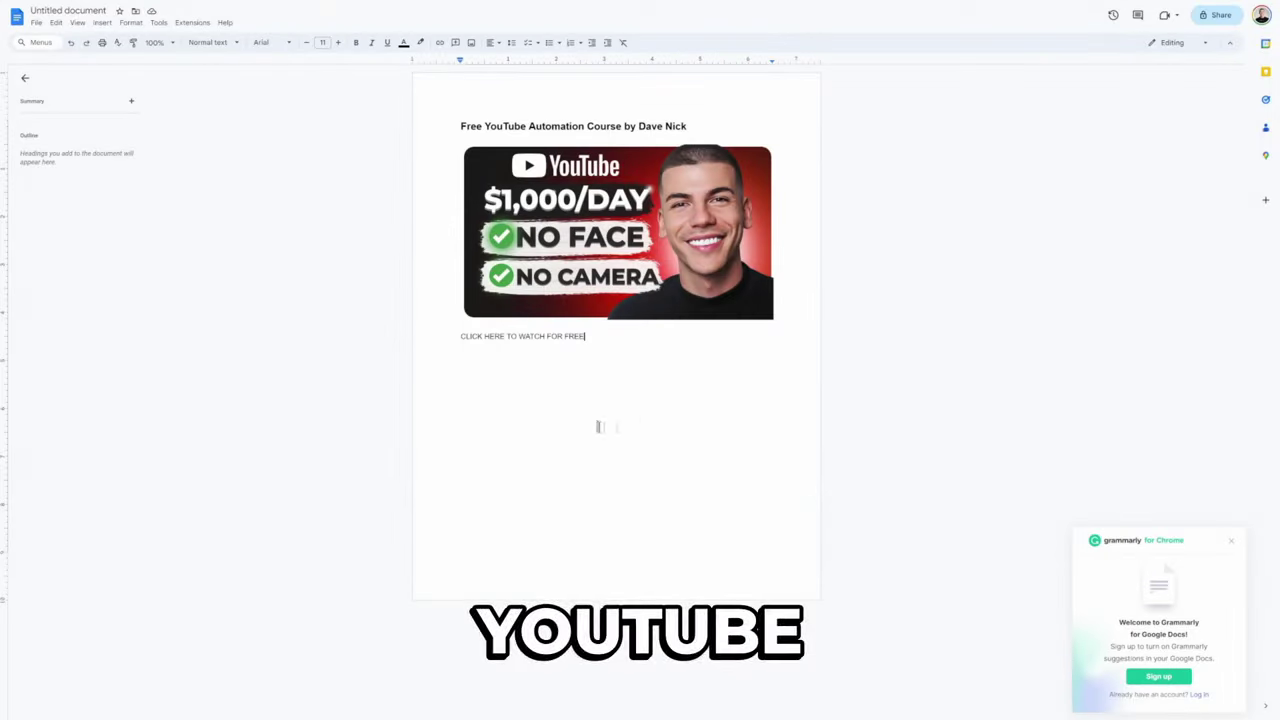
{"action": "left_click_drag", "start_coordinate": [592, 337], "coordinate": [459, 337]}
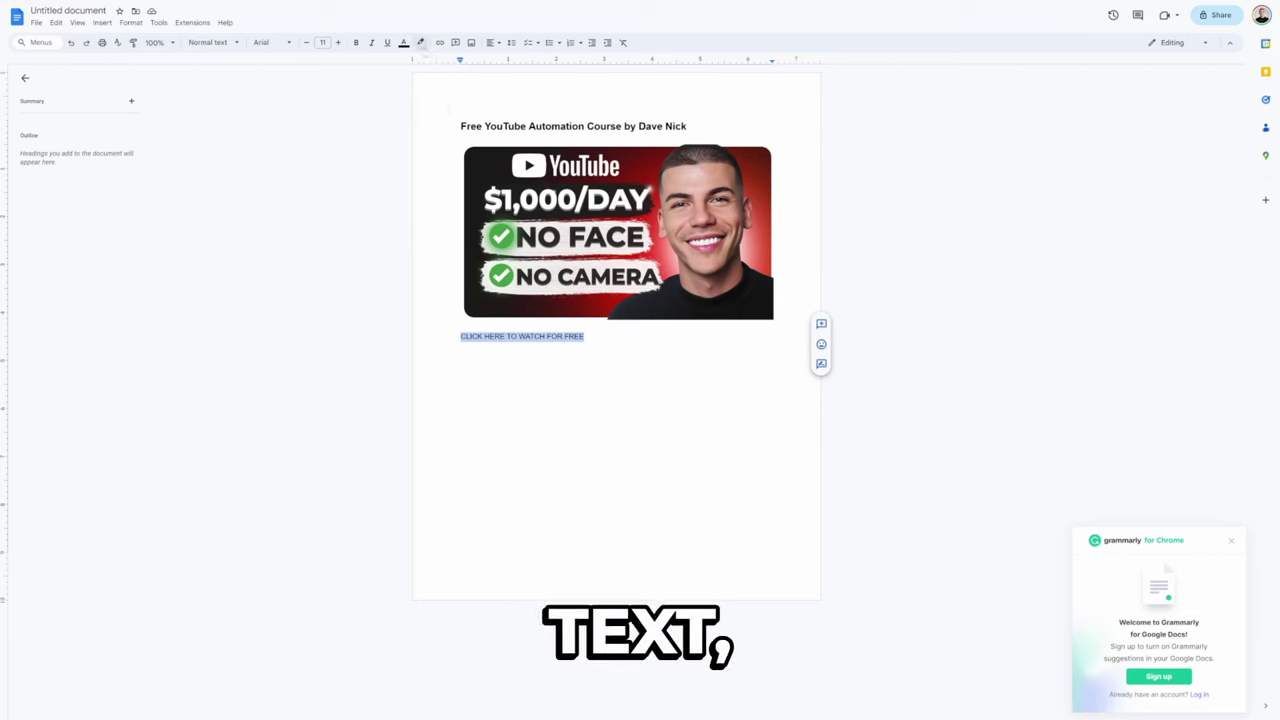
{"action": "key", "text": "ctrl+v"}
{"action": "left_click", "coordinate": [560, 337]}
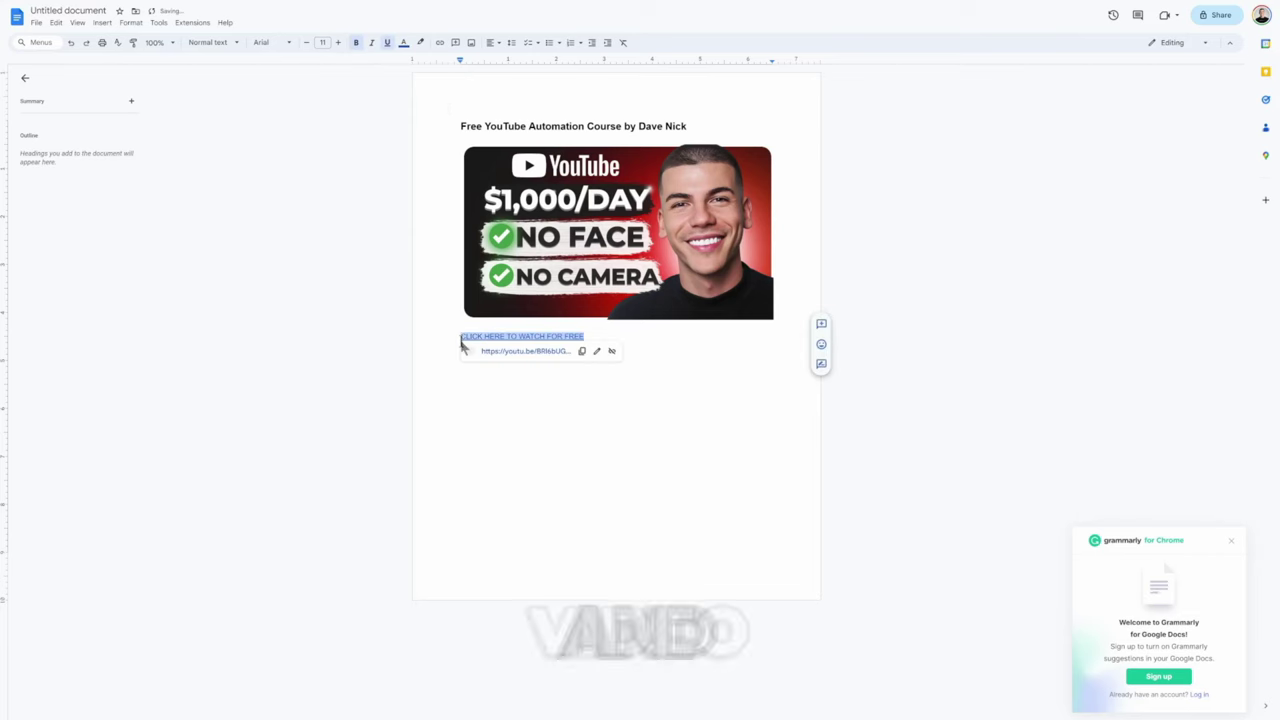
{"action": "left_click", "coordinate": [640, 337]}
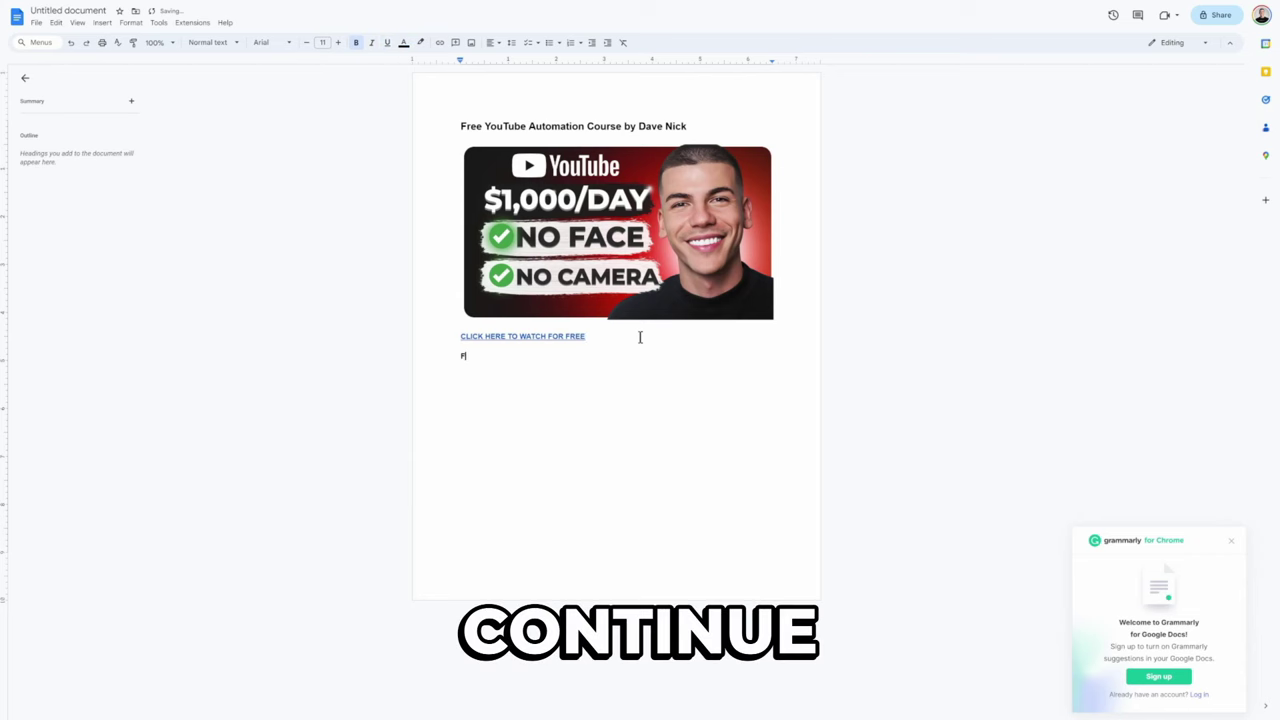
{"action": "type", "text": "Free D"}
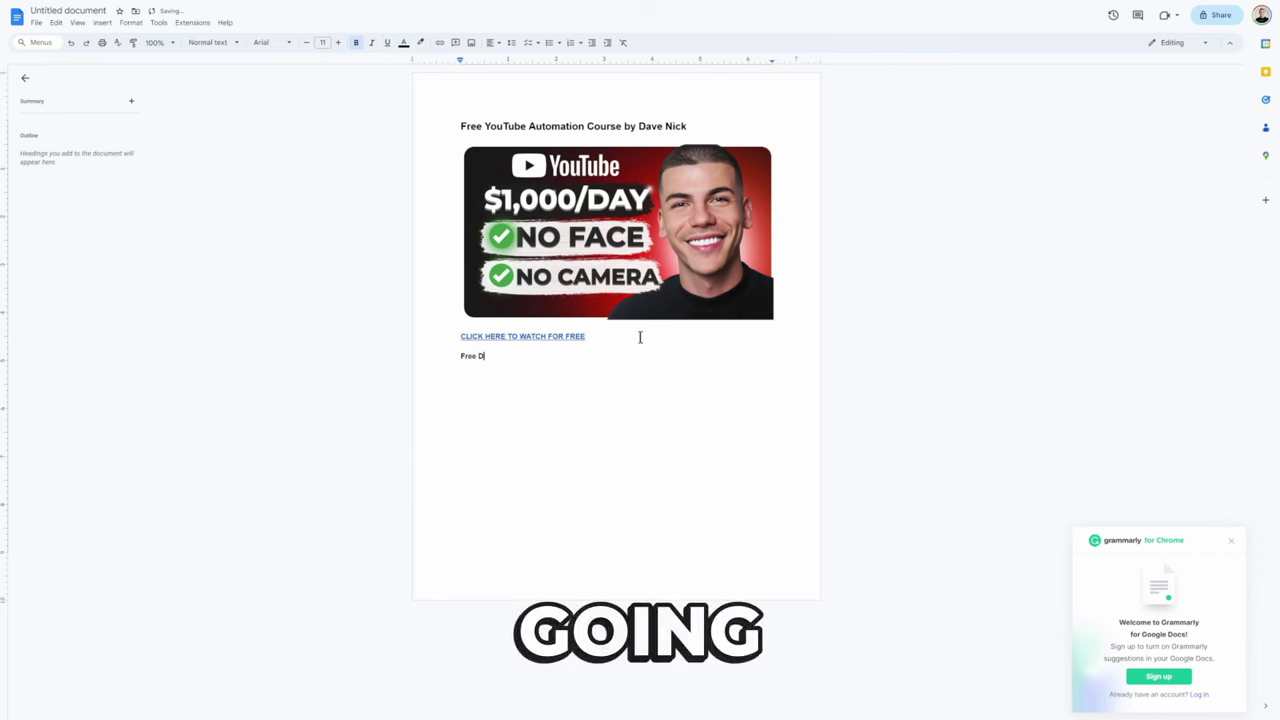
{"action": "type", "text": "ropshippin"}
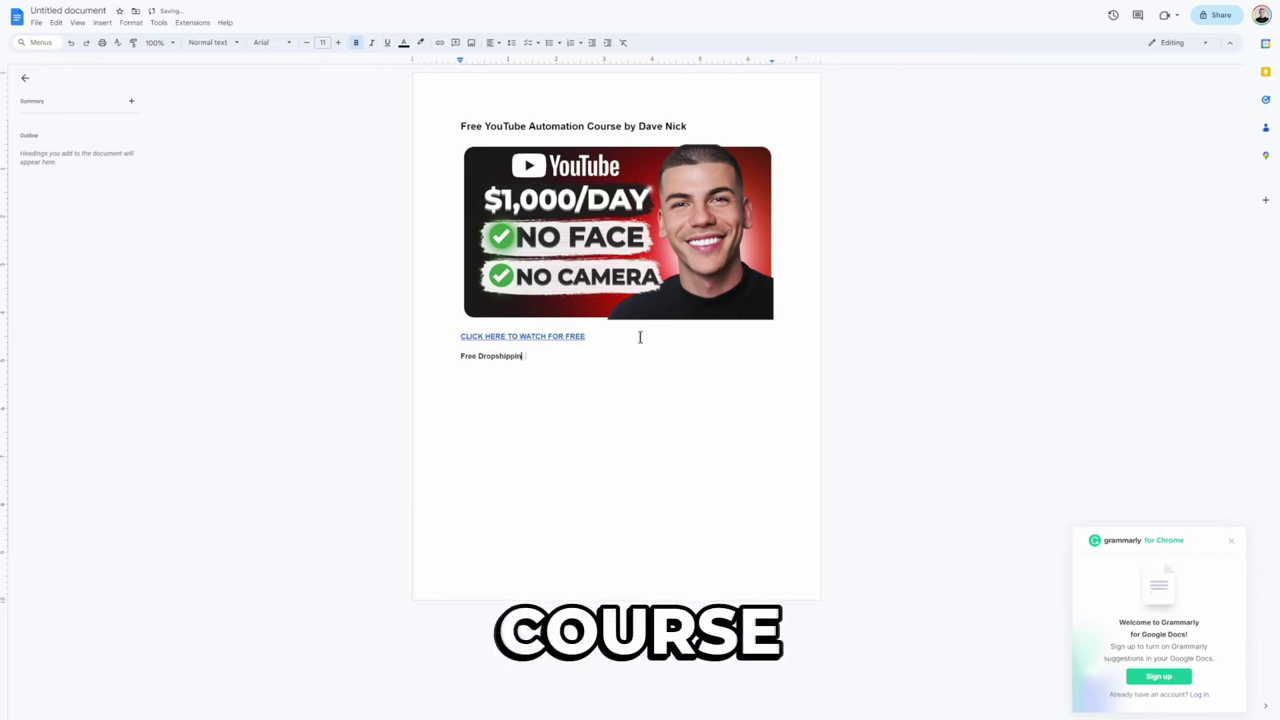
{"action": "type", "text": "g C"}
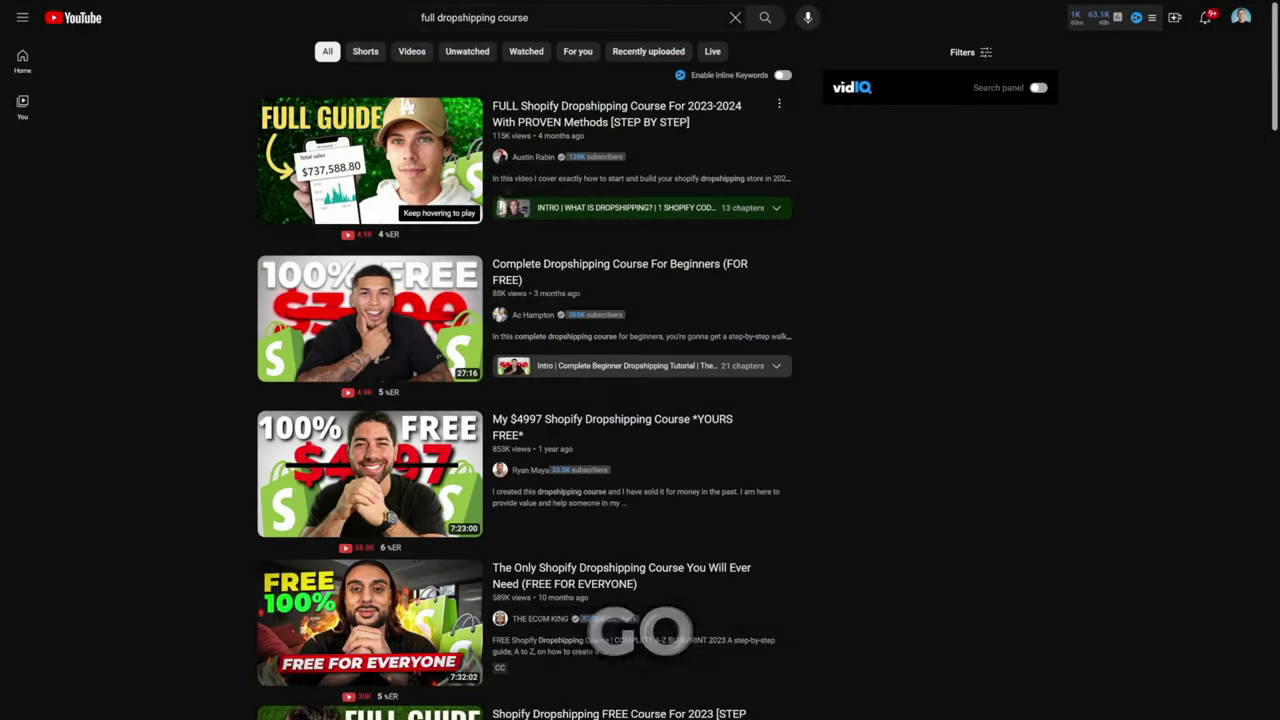
- Copy the link address of the 'My $4997 Shopify Dropshipping Course' video from YouTube's results
{"action": "right_click", "coordinate": [392, 450]}
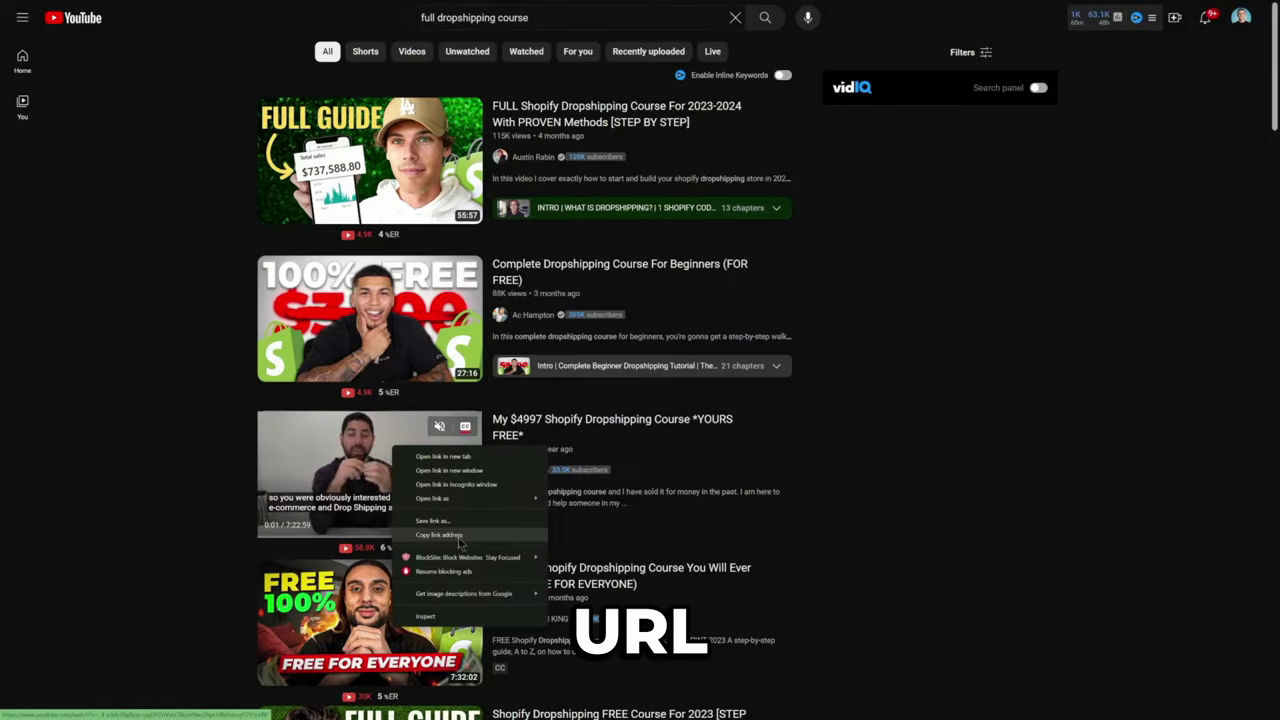
{"action": "left_click", "coordinate": [440, 535]}
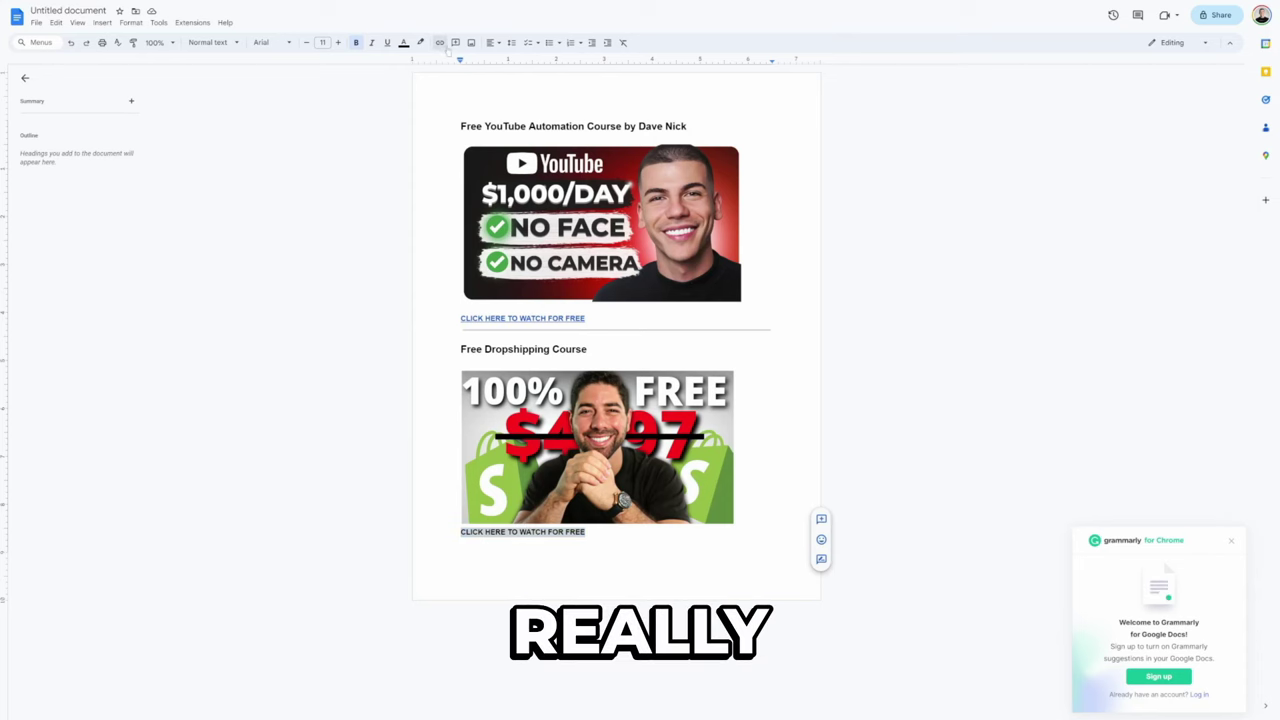
- Link the watch text to the dropshipping video URL and title the doc 'Free Online Business Courses'
{"action": "left_click", "coordinate": [442, 43]}
{"action": "key", "text": "ctrl+v"}
{"action": "key", "text": "Return"}
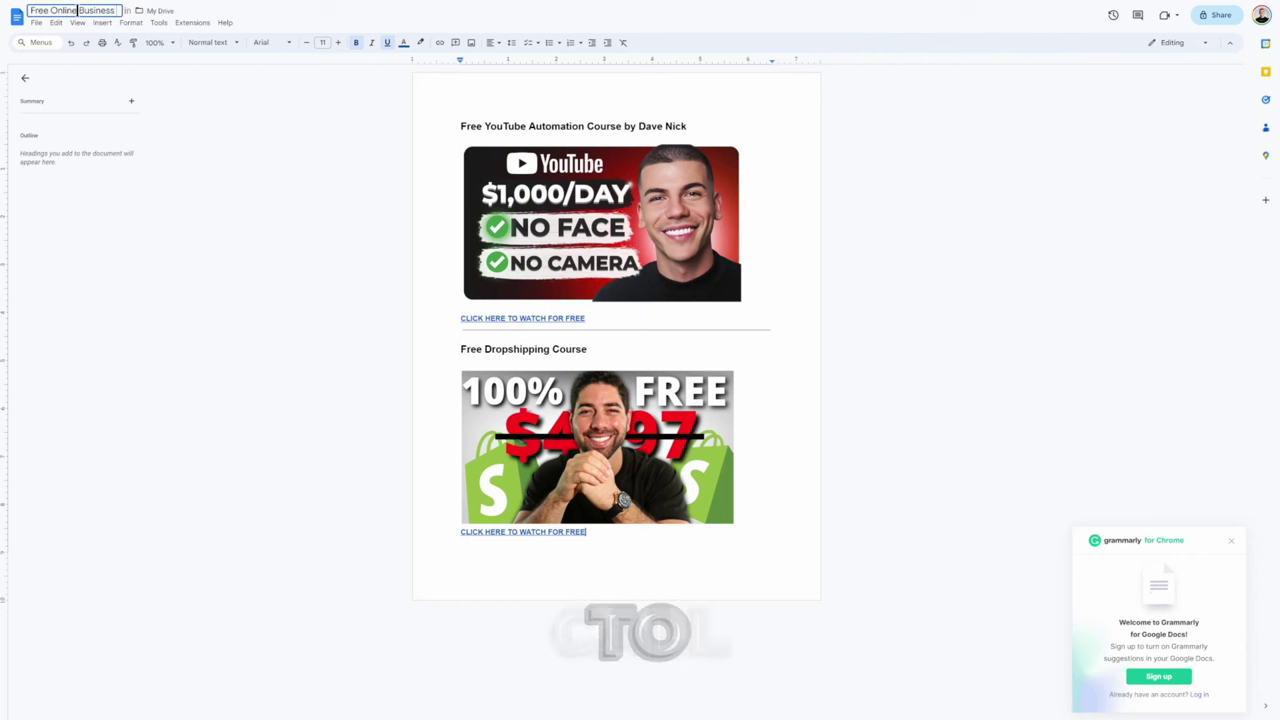
{"action": "type", "text": "Courses"}
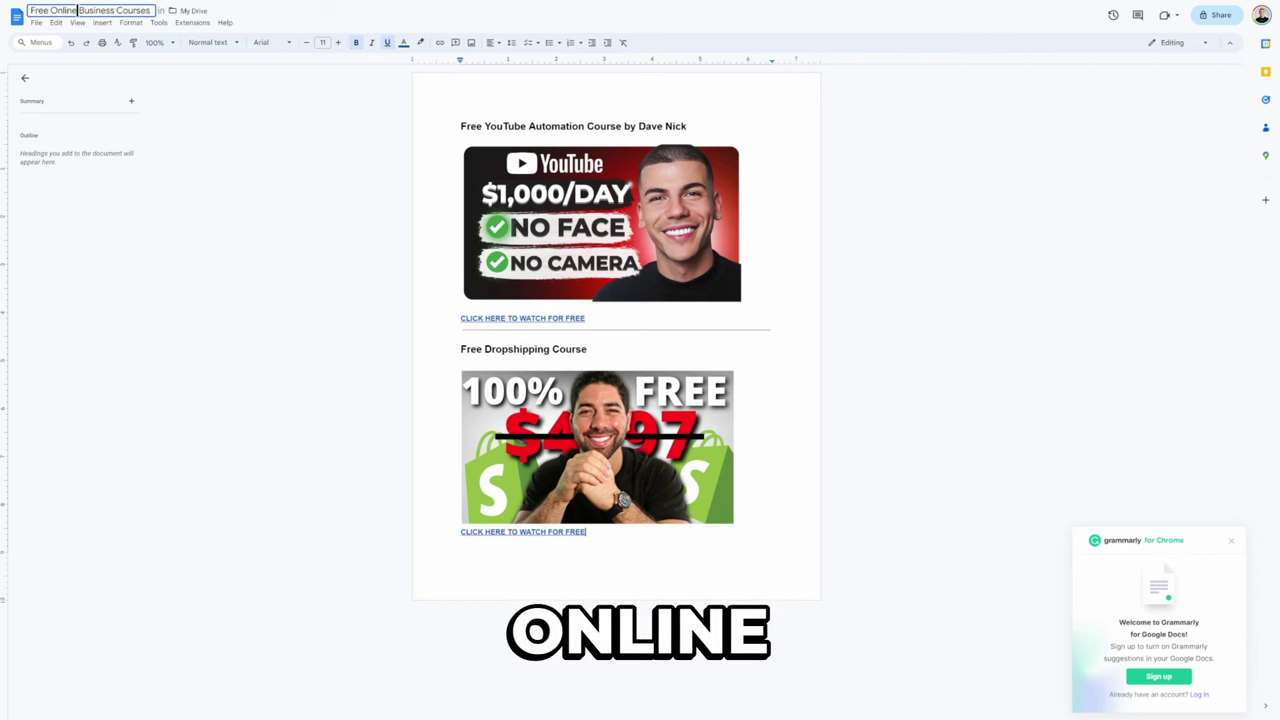
{"action": "left_click", "coordinate": [36, 22]}
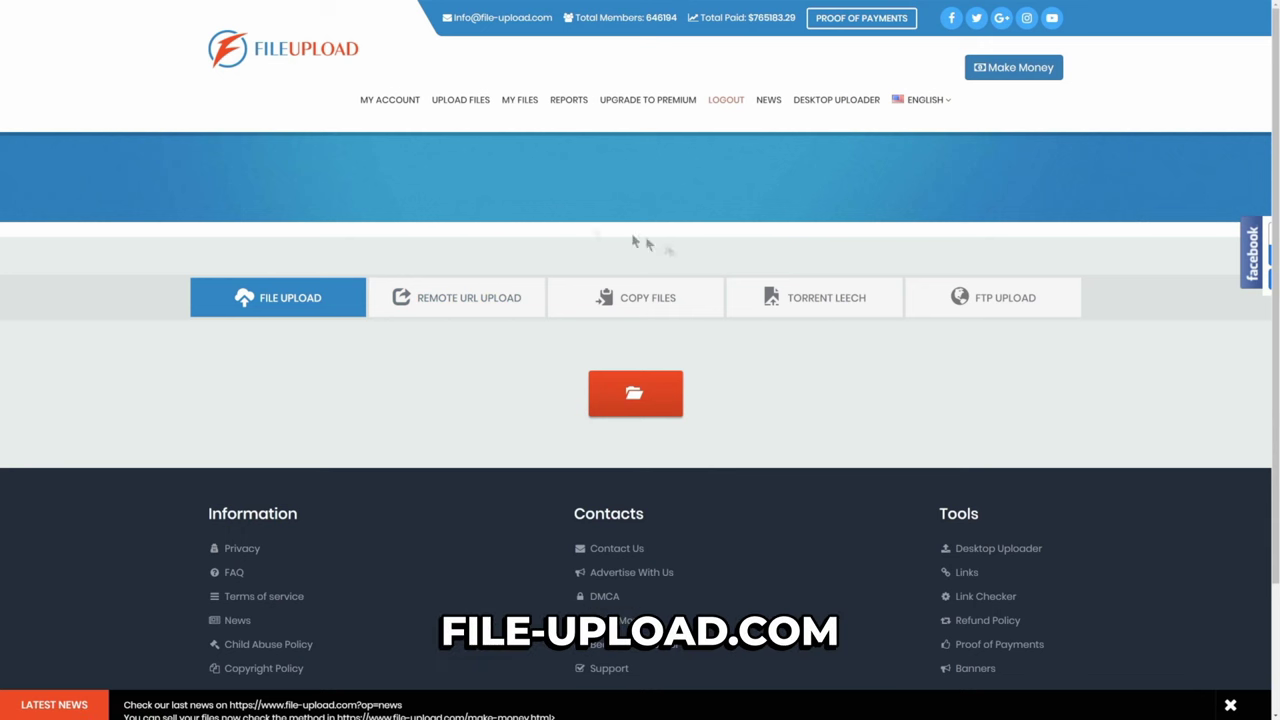
- Upload 'Free Online Business Courses.pdf' to File-Upload.com and select its download link
{"action": "left_click", "coordinate": [640, 394]}
{"action": "left_click", "coordinate": [458, 388]}
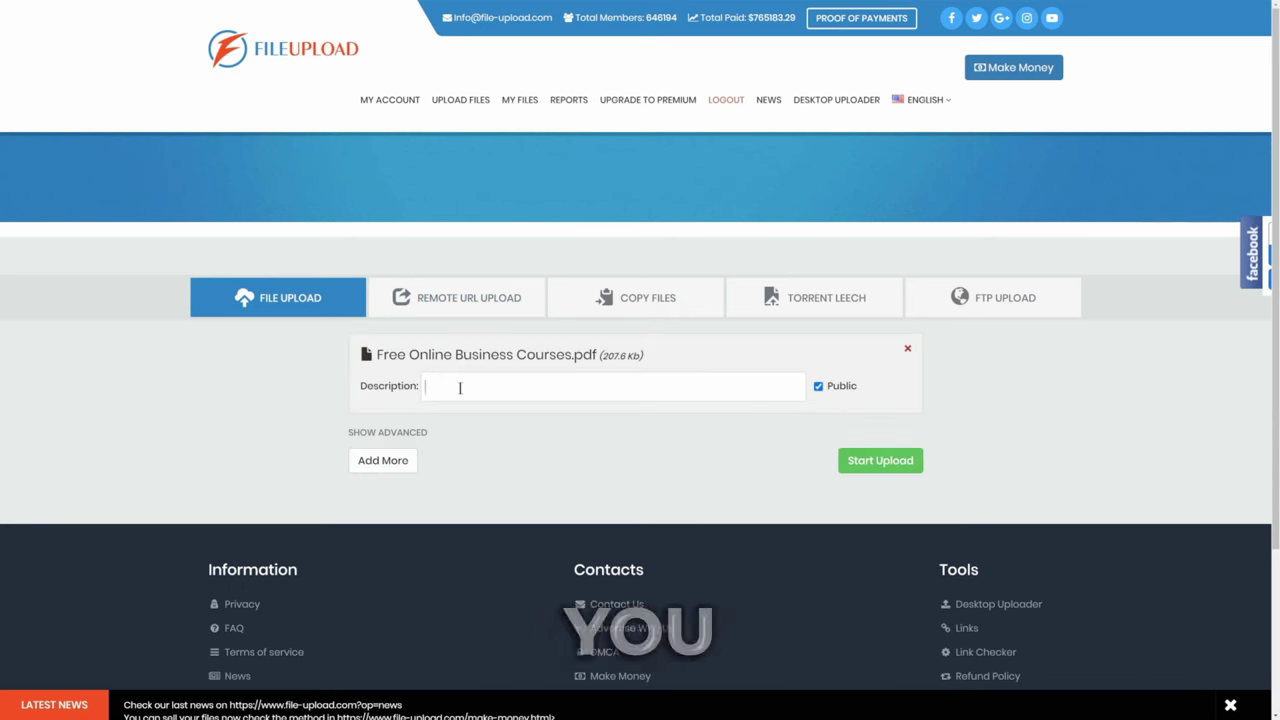
{"action": "left_click", "coordinate": [882, 460]}
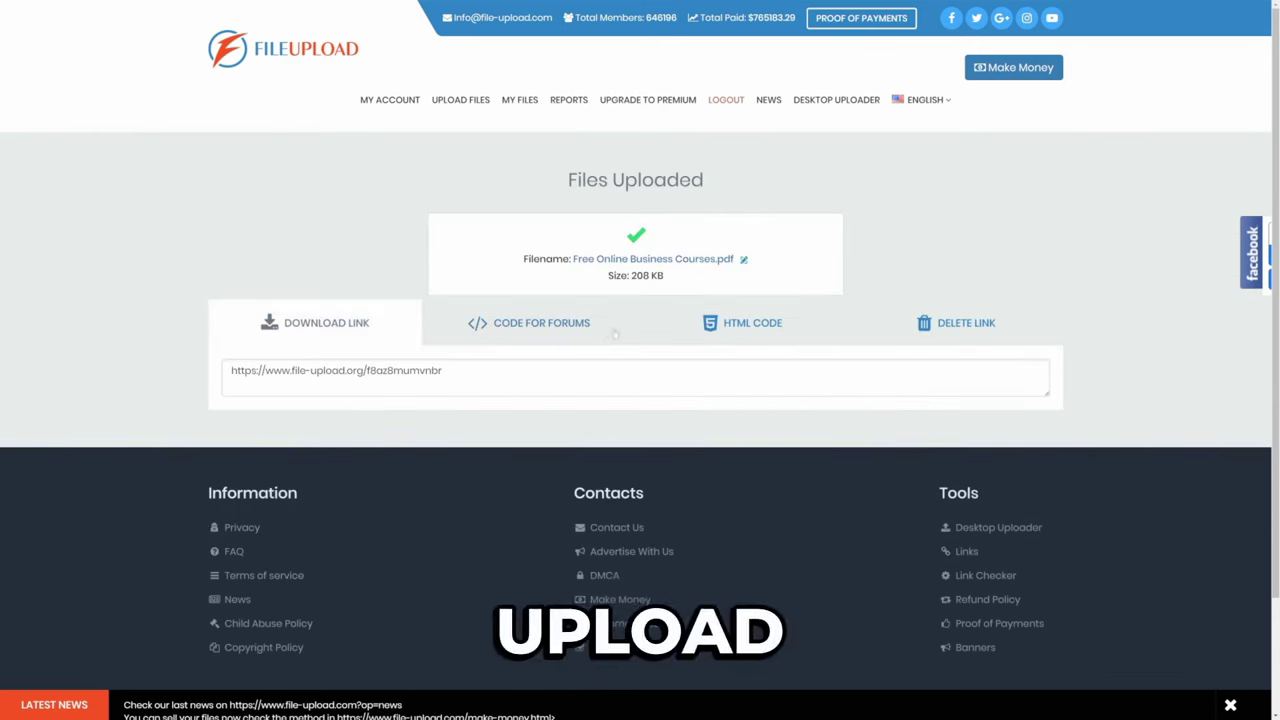
{"action": "left_click", "coordinate": [298, 370]}
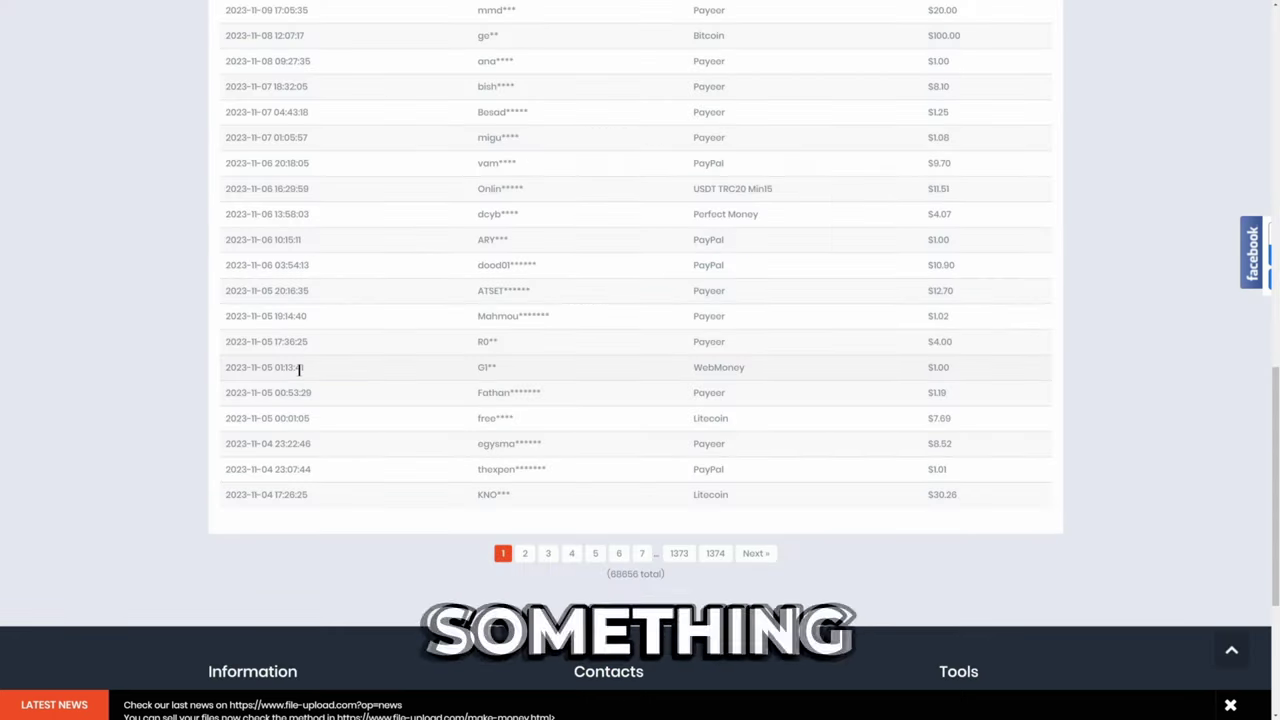
- Scroll through File-Upload.com's proof-of-payments payout table
{"action": "scroll", "coordinate": [428, 377], "scroll_direction": "up", "scroll_amount": 5}
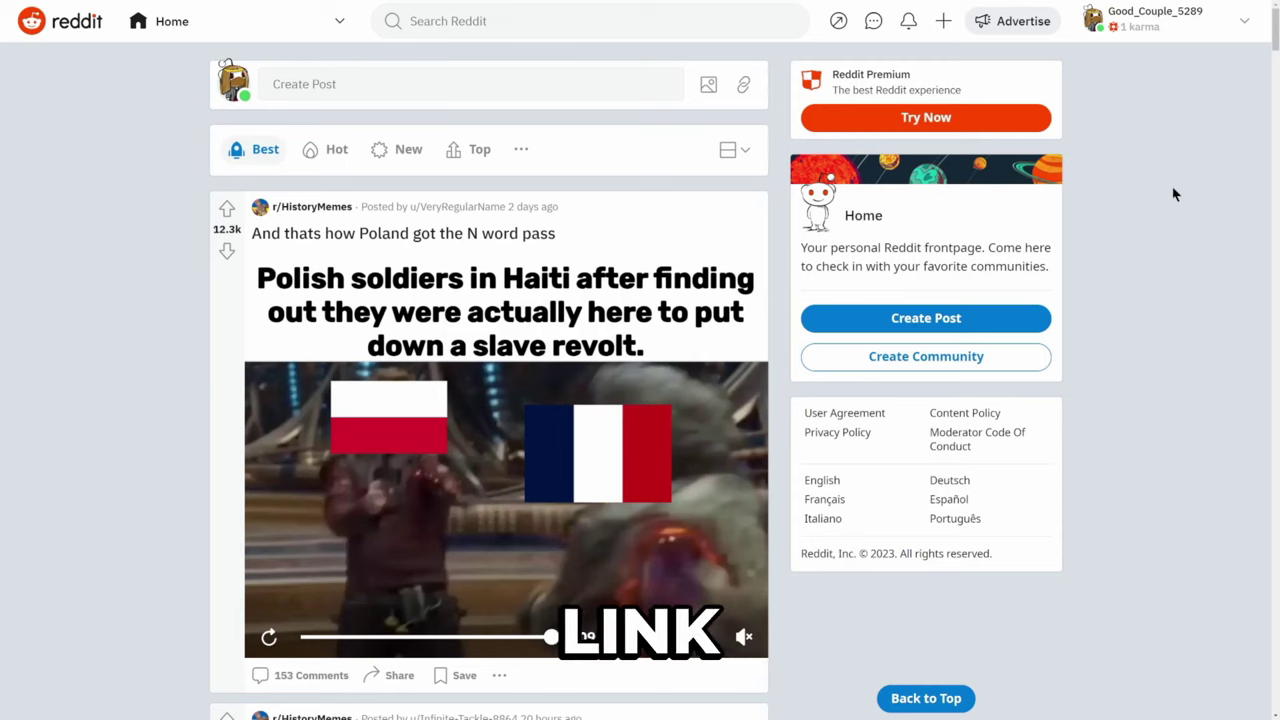
{"action": "scroll", "coordinate": [1175, 194], "scroll_direction": "down", "scroll_amount": 1}
{"action": "scroll", "coordinate": [1175, 194], "scroll_direction": "down", "scroll_amount": 2}
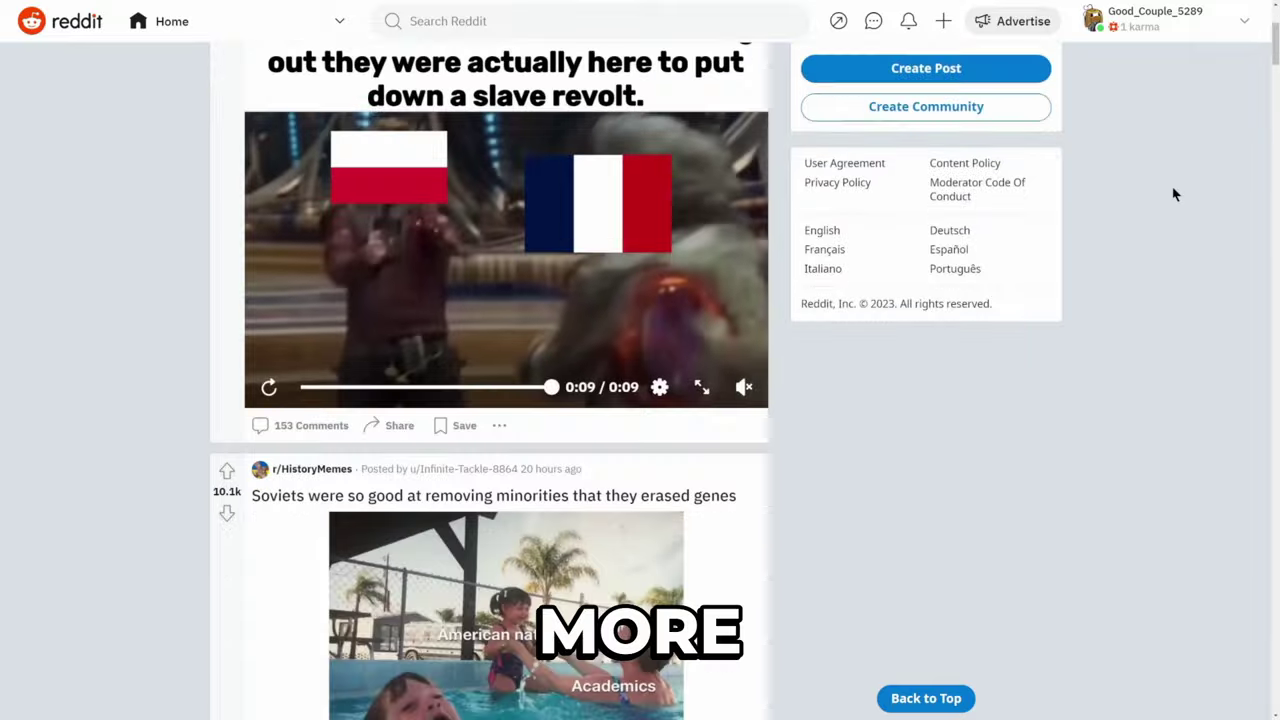
{"action": "scroll", "coordinate": [1175, 194], "scroll_direction": "down", "scroll_amount": 1}
{"action": "scroll", "coordinate": [1175, 194], "scroll_direction": "down", "scroll_amount": 2}
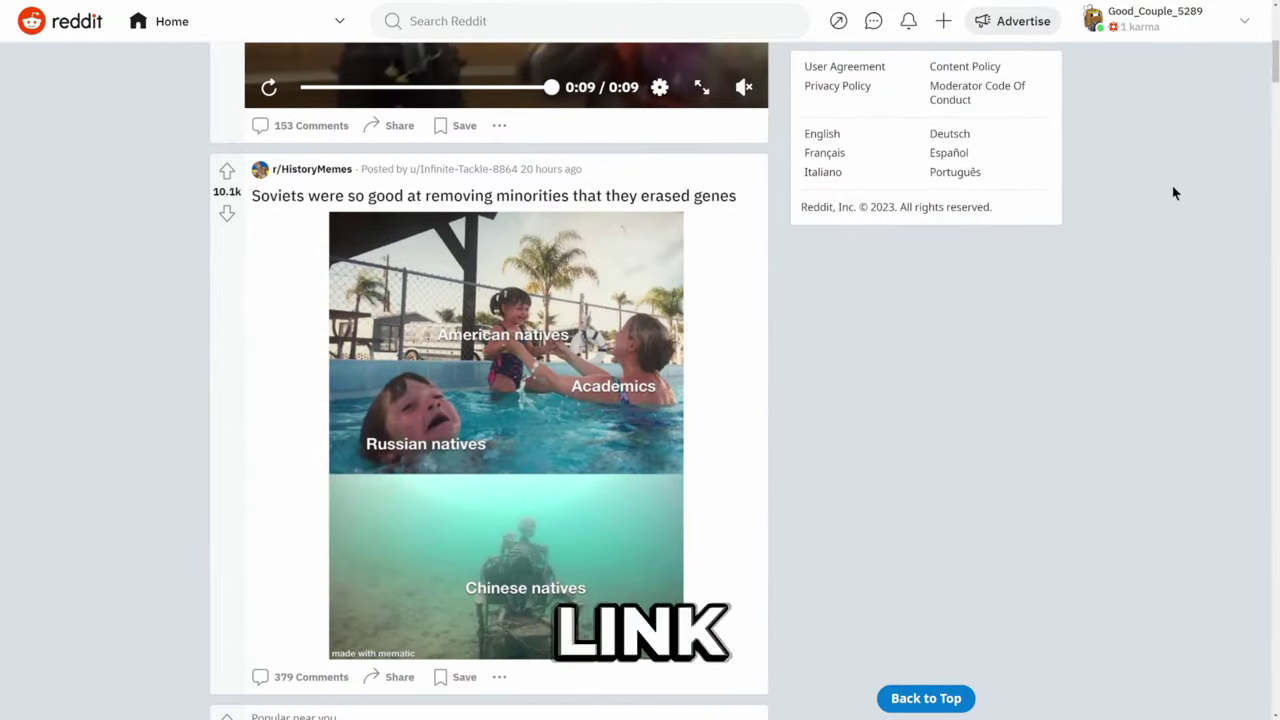
{"action": "scroll", "coordinate": [1175, 194], "scroll_direction": "down", "scroll_amount": 2}
{"action": "scroll", "coordinate": [1175, 194], "scroll_direction": "down", "scroll_amount": 1}
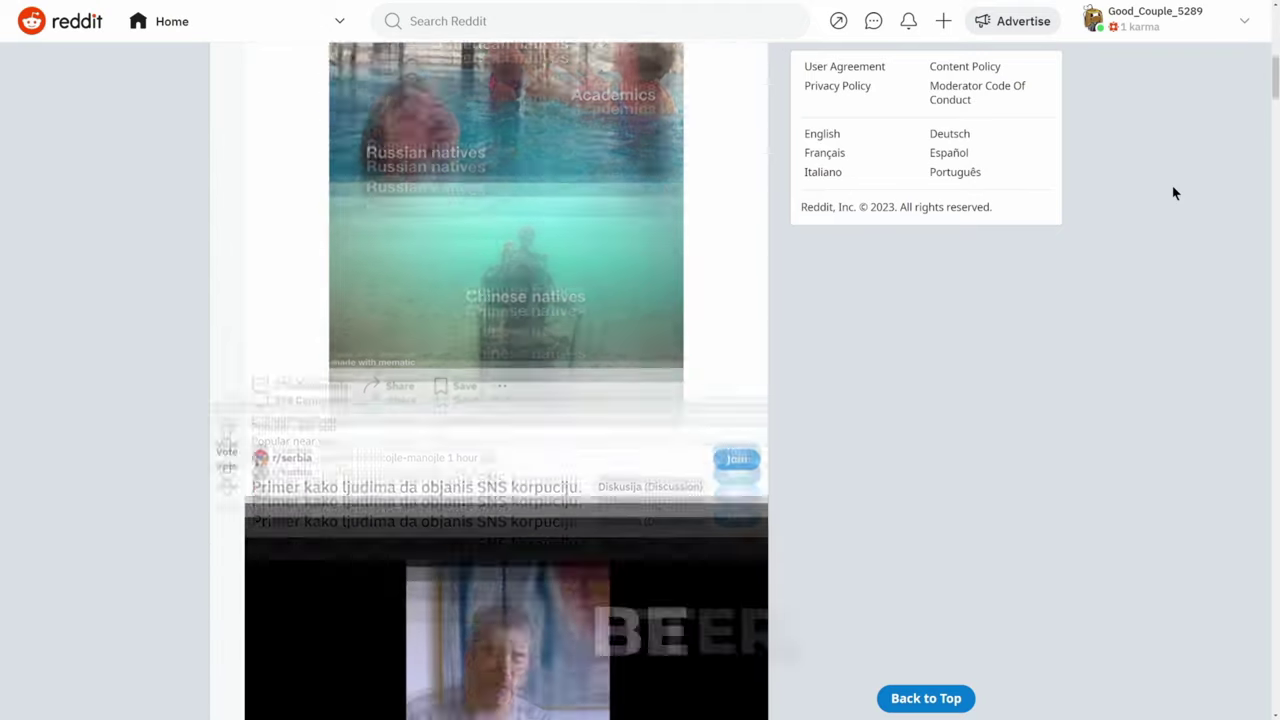
{"action": "scroll", "coordinate": [1175, 194], "scroll_direction": "down", "scroll_amount": 2}
{"action": "scroll", "coordinate": [1175, 194], "scroll_direction": "down", "scroll_amount": 1}
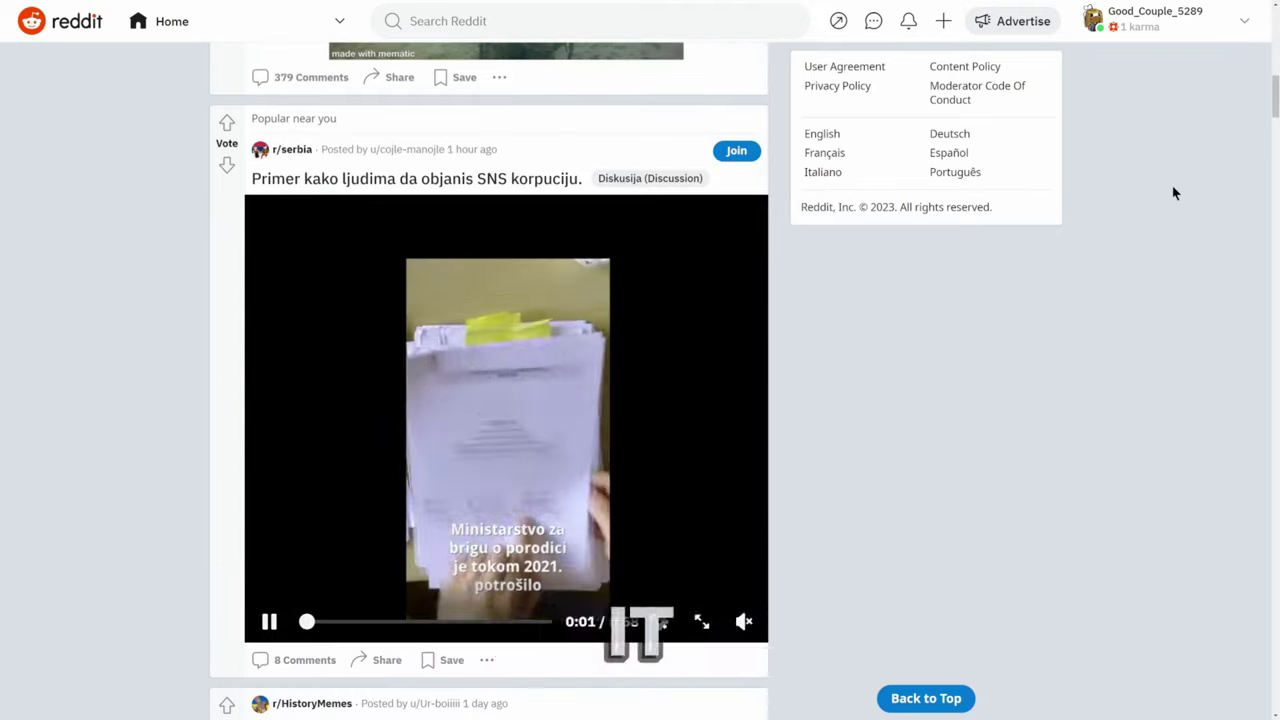
{"action": "scroll", "coordinate": [1063, 220], "scroll_direction": "up", "scroll_amount": 2}
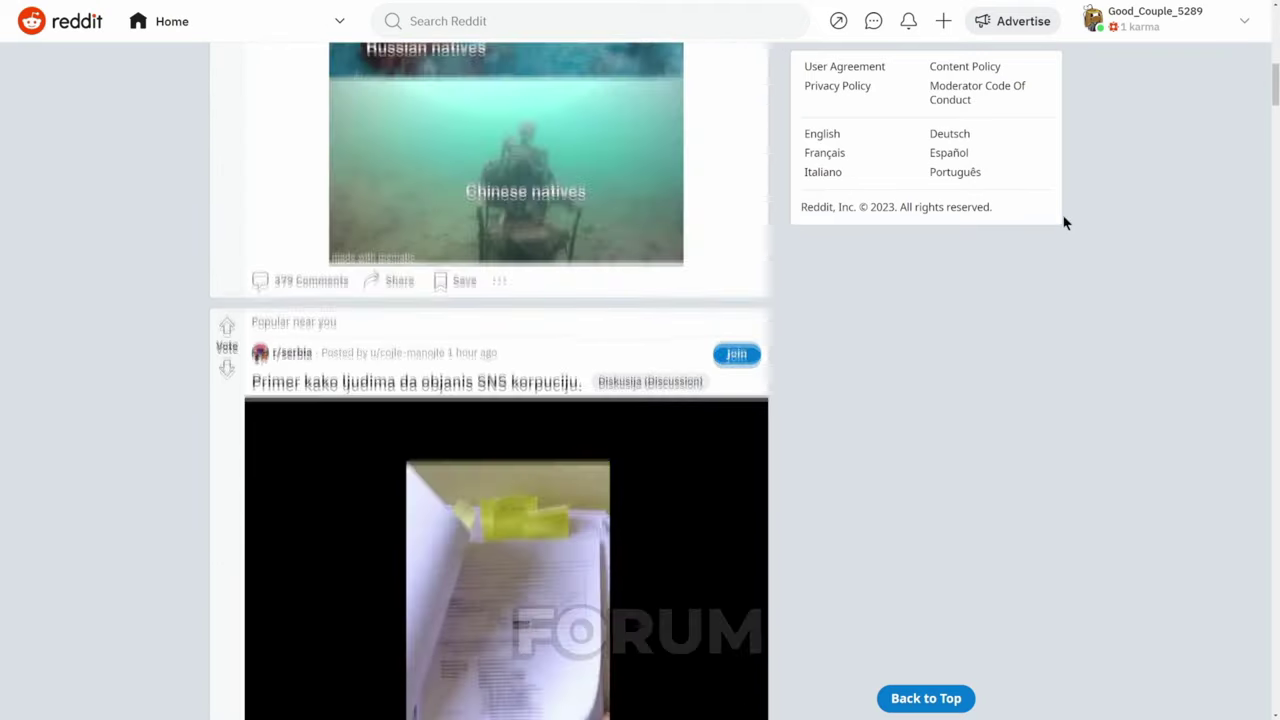
{"action": "scroll", "coordinate": [1063, 222], "scroll_direction": "up", "scroll_amount": 1}
{"action": "key", "text": "Tab"}
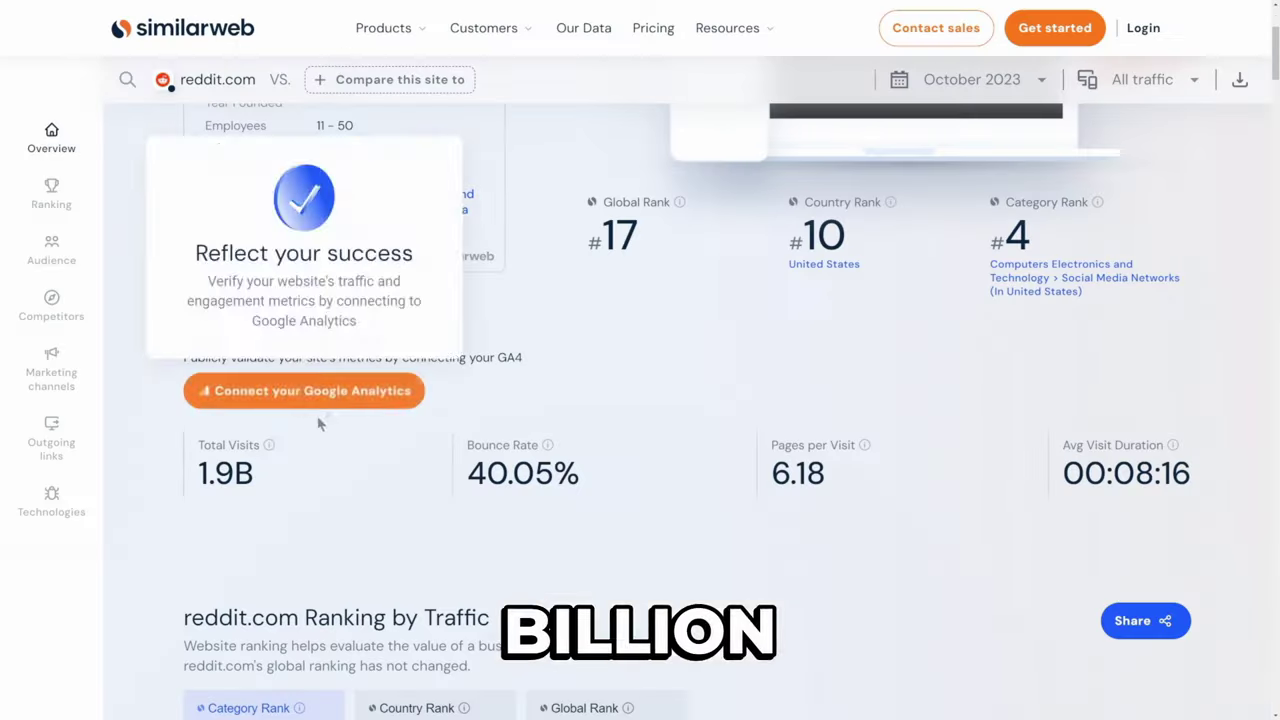
- Highlight reddit.com's 1.9B total visits on Similarweb and scroll through the traffic report
{"action": "left_click_drag", "start_coordinate": [186, 484], "coordinate": [287, 478]}
{"action": "left_click", "coordinate": [266, 480]}
{"action": "scroll", "coordinate": [1171, 323], "scroll_direction": "down", "scroll_amount": 3}
{"action": "scroll", "coordinate": [1200, 326], "scroll_direction": "down", "scroll_amount": 4}
{"action": "scroll", "coordinate": [1221, 329], "scroll_direction": "down", "scroll_amount": 5}
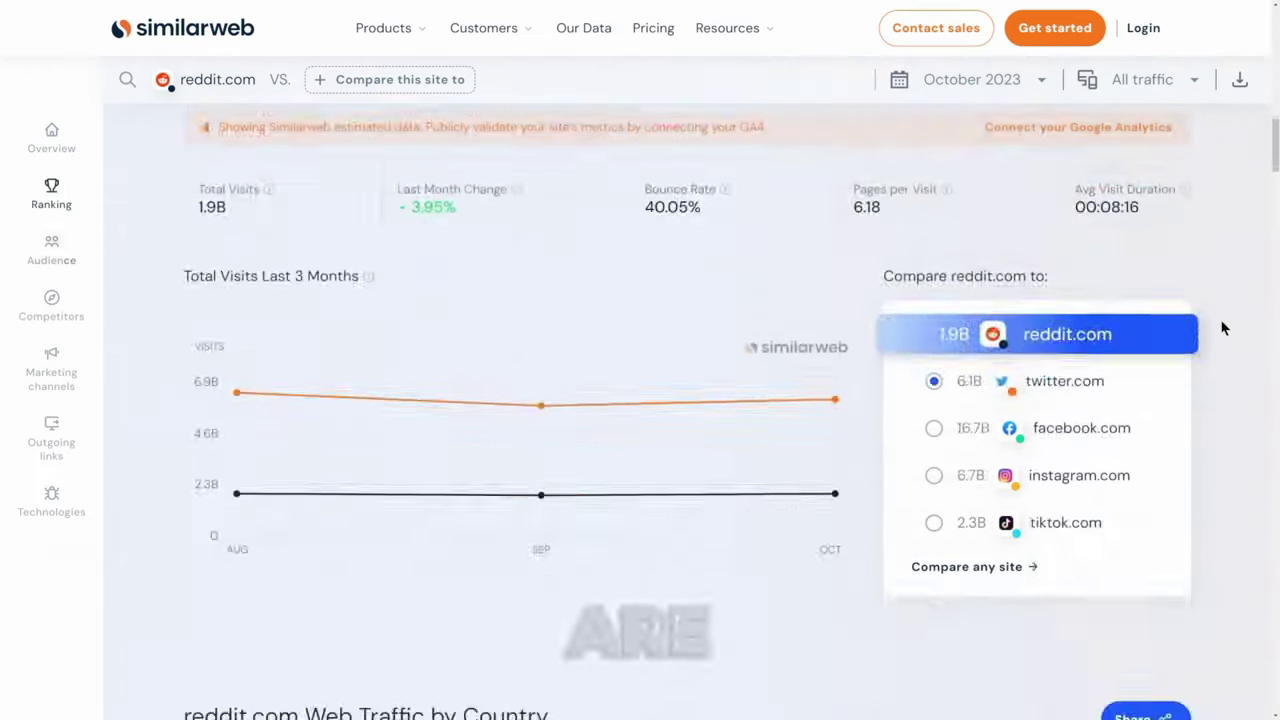
{"action": "scroll", "coordinate": [1221, 329], "scroll_direction": "down", "scroll_amount": 2}
{"action": "scroll", "coordinate": [1222, 329], "scroll_direction": "down", "scroll_amount": 4}
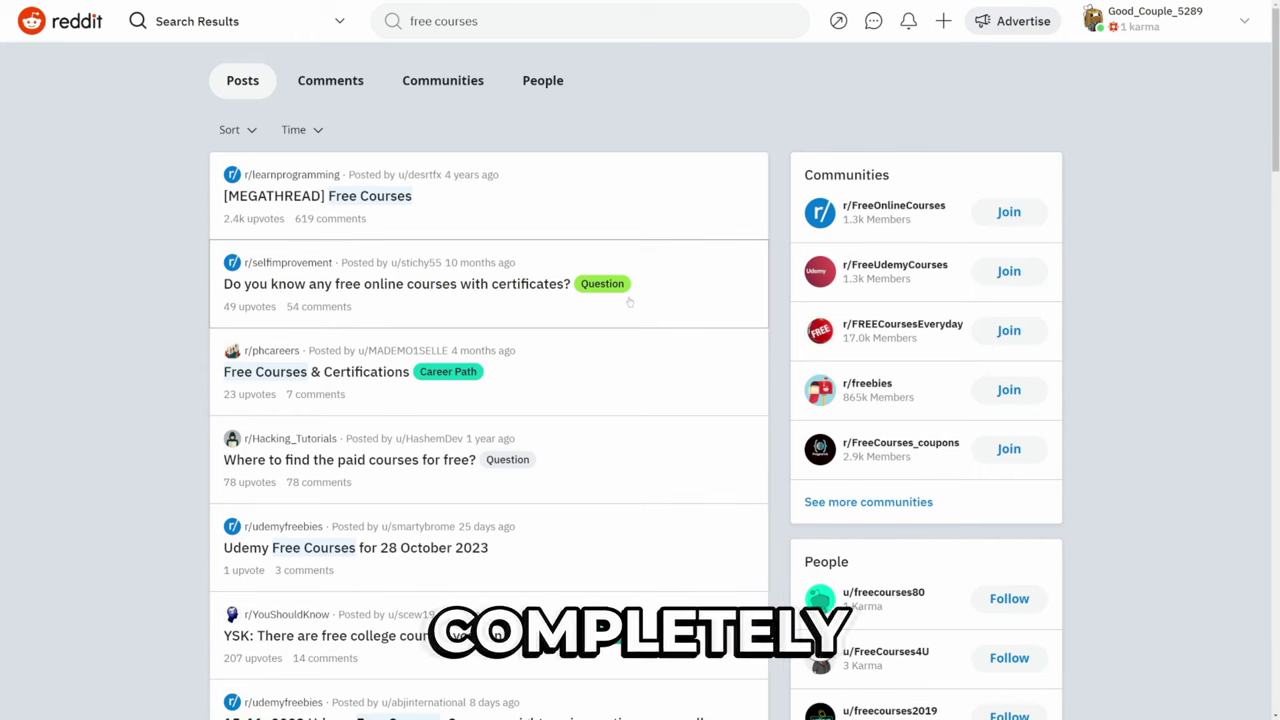
- Open the r/selfimprovement free-courses-with-certificates thread and read replies recommending edX and Coursera
{"action": "left_click", "coordinate": [630, 300]}
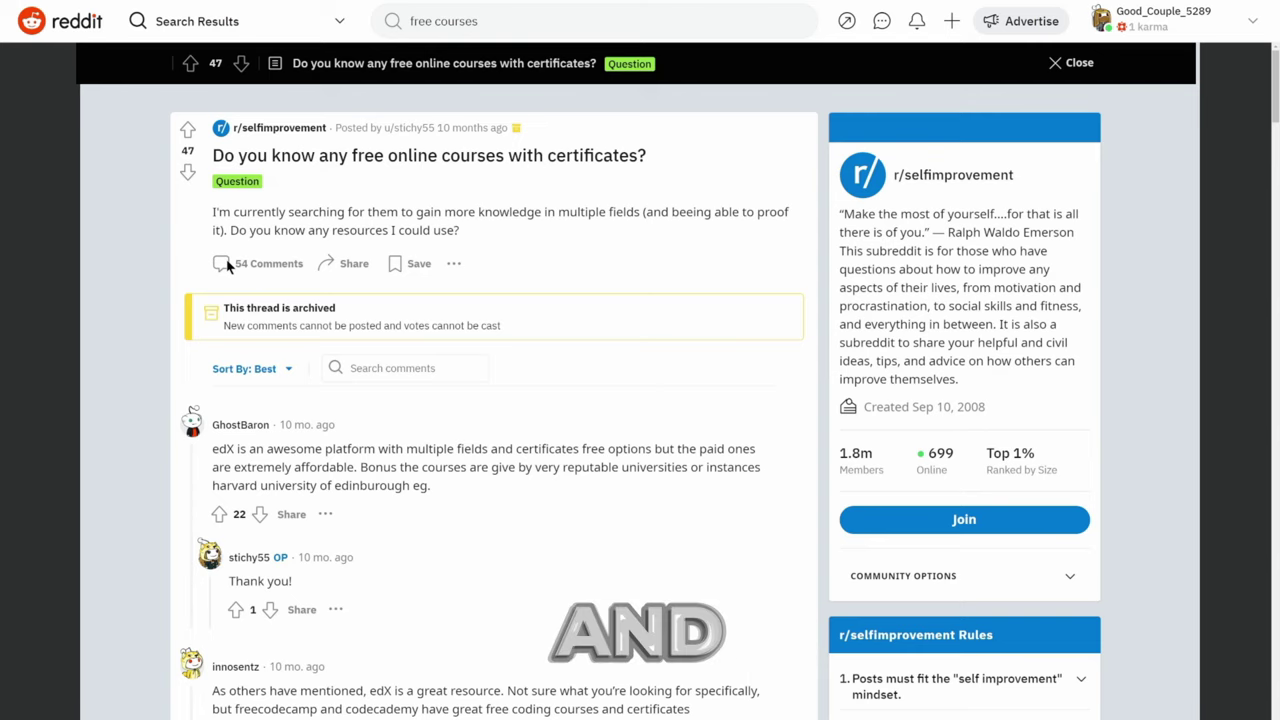
{"action": "scroll", "coordinate": [226, 270], "scroll_direction": "down", "scroll_amount": 1}
{"action": "scroll", "coordinate": [224, 280], "scroll_direction": "down", "scroll_amount": 1}
{"action": "scroll", "coordinate": [222, 290], "scroll_direction": "down", "scroll_amount": 2}
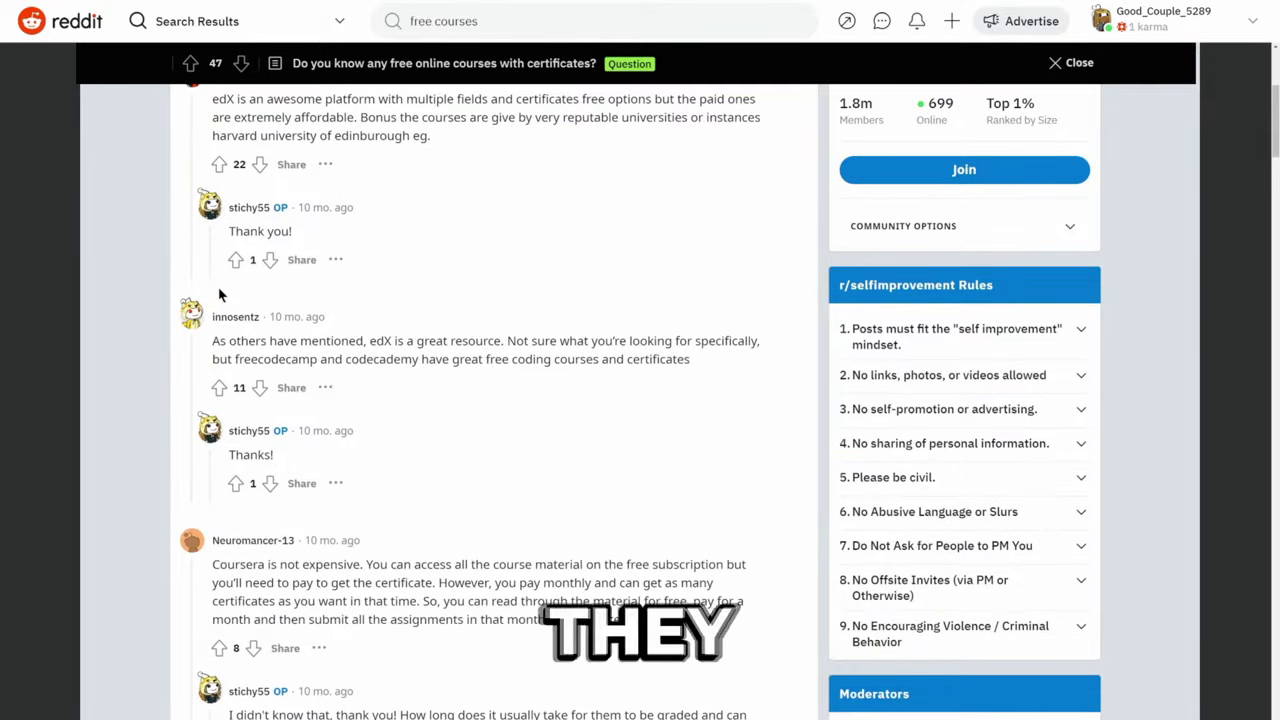
{"action": "scroll", "coordinate": [220, 294], "scroll_direction": "down", "scroll_amount": 1}
{"action": "scroll", "coordinate": [219, 290], "scroll_direction": "down", "scroll_amount": 2}
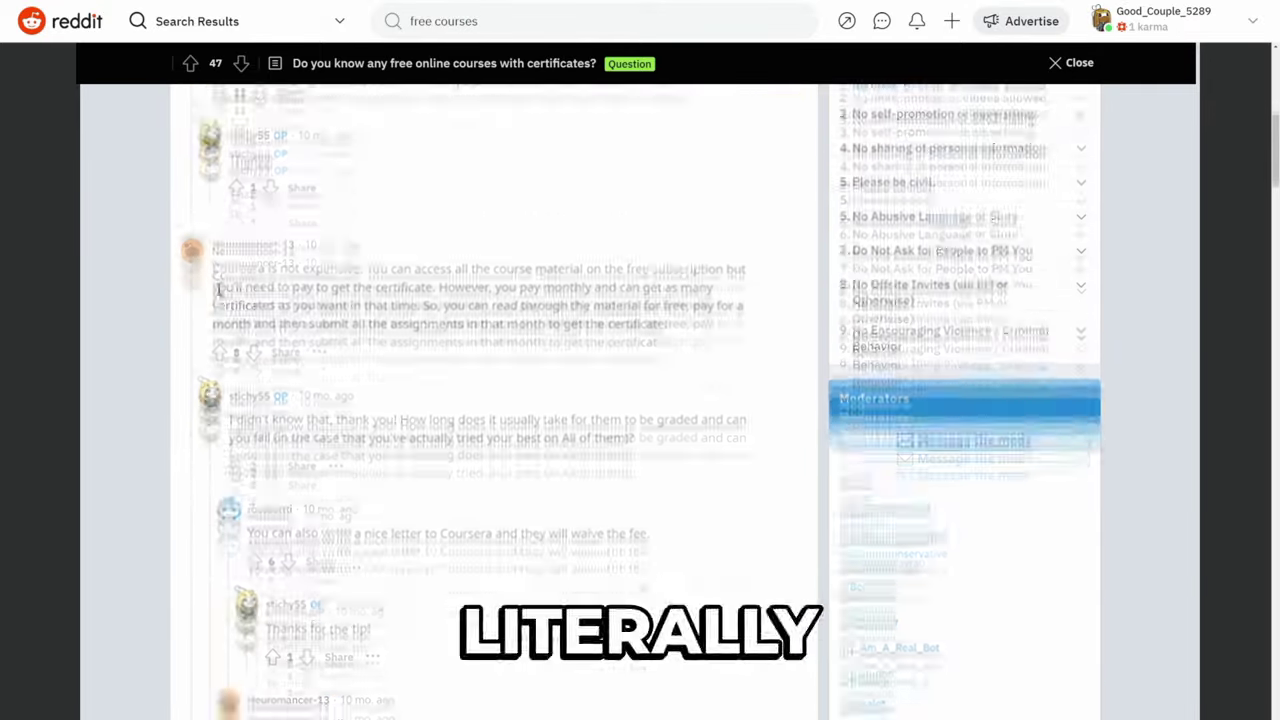
{"action": "scroll", "coordinate": [220, 292], "scroll_direction": "down", "scroll_amount": 1}
{"action": "scroll", "coordinate": [220, 294], "scroll_direction": "down", "scroll_amount": 1}
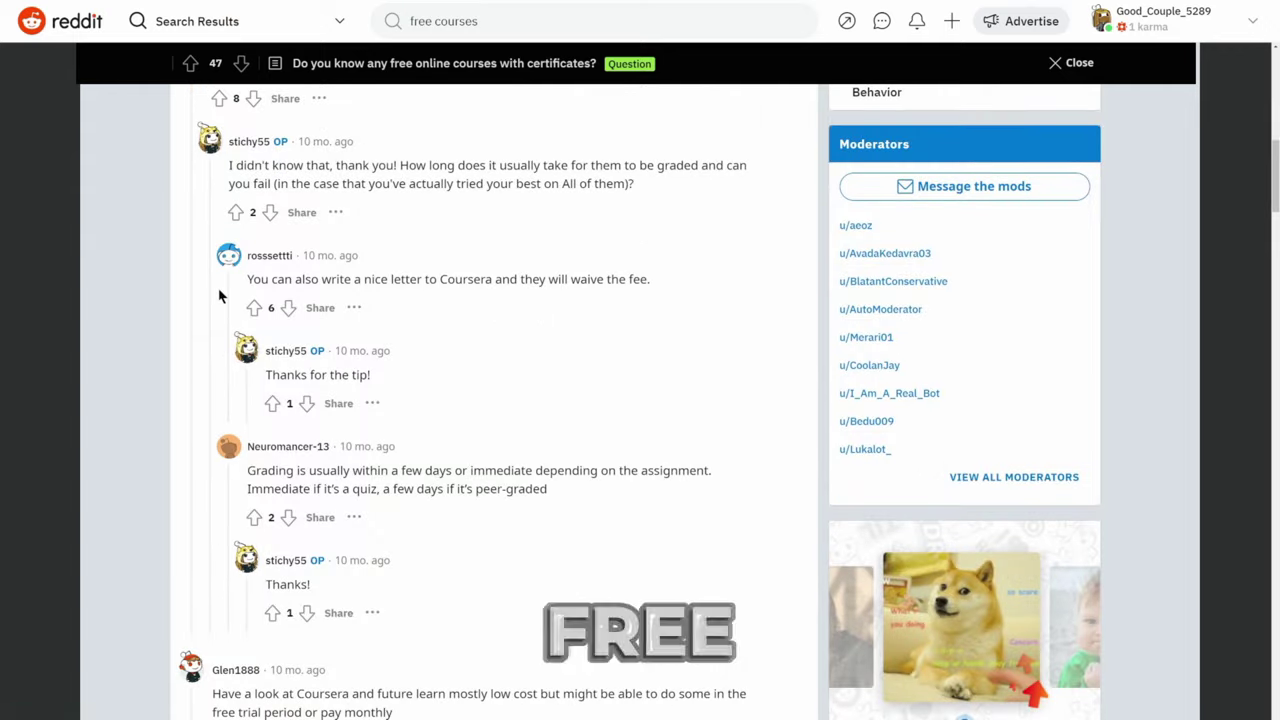